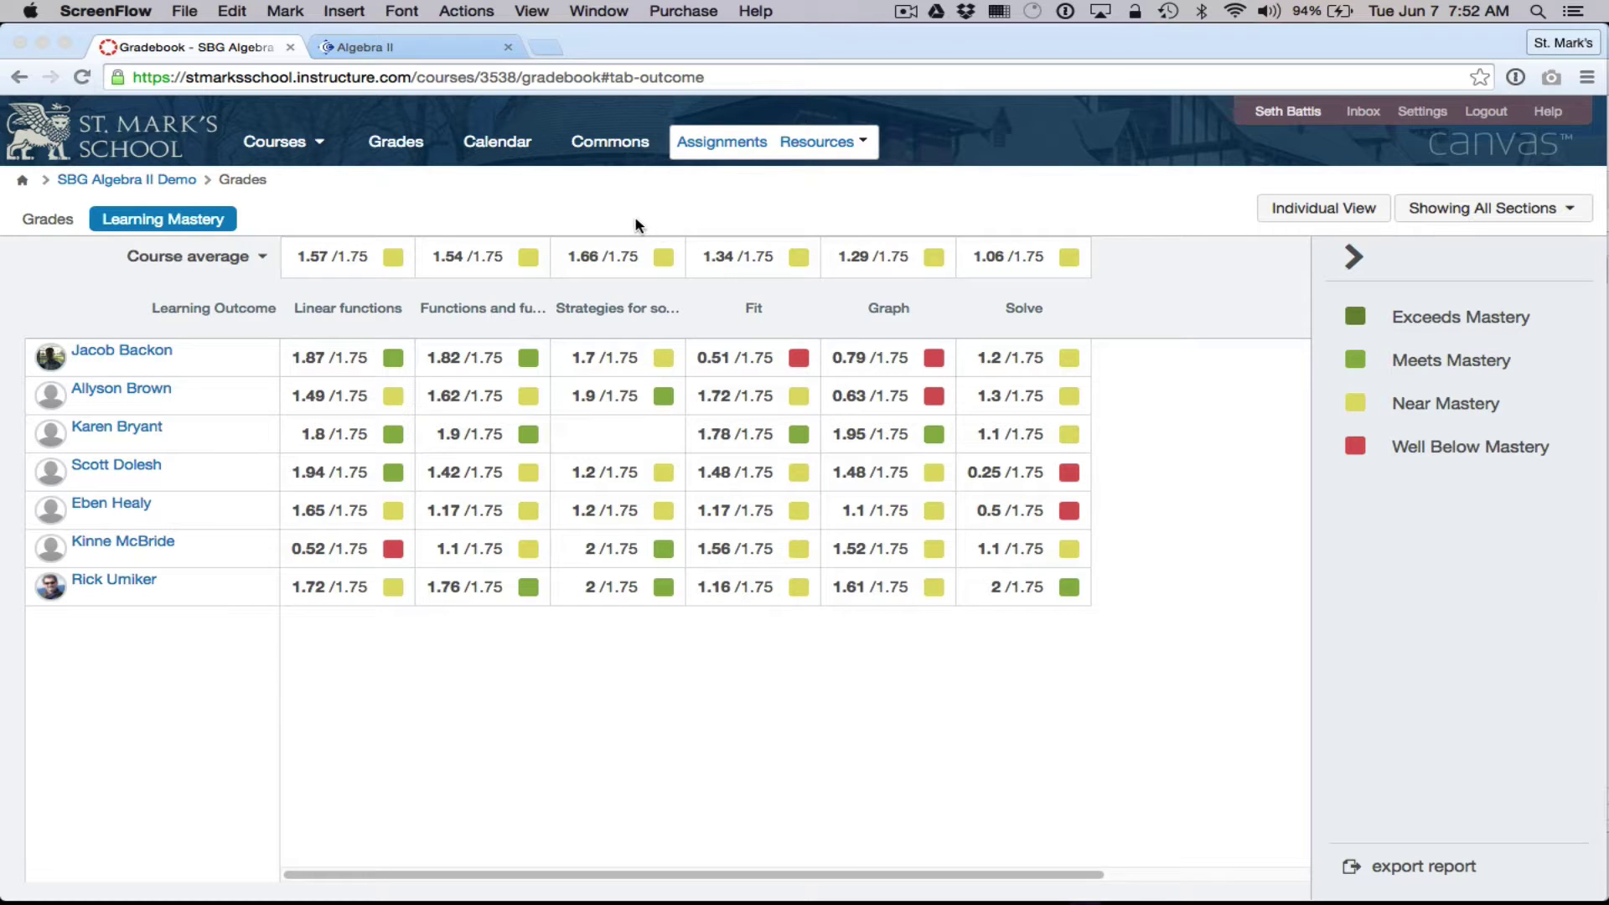
# - Examine the mastery details of the Functions and functional notation, Strategies for solving equations and Fit outcomes
pyautogui.click(494, 314)
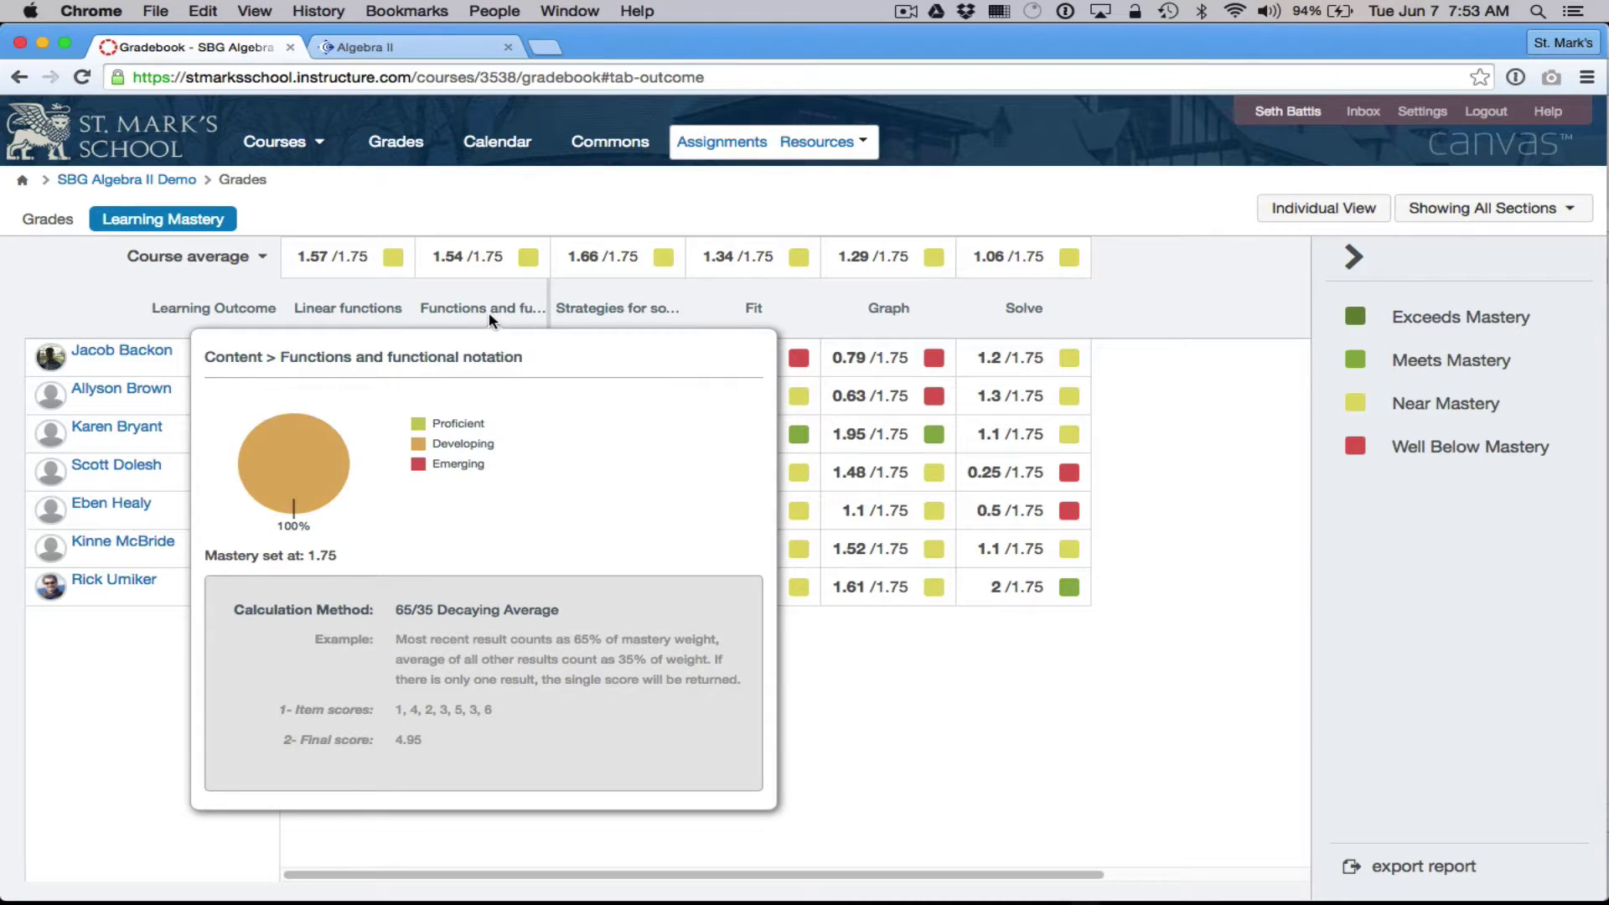
pyautogui.moveTo(649, 317)
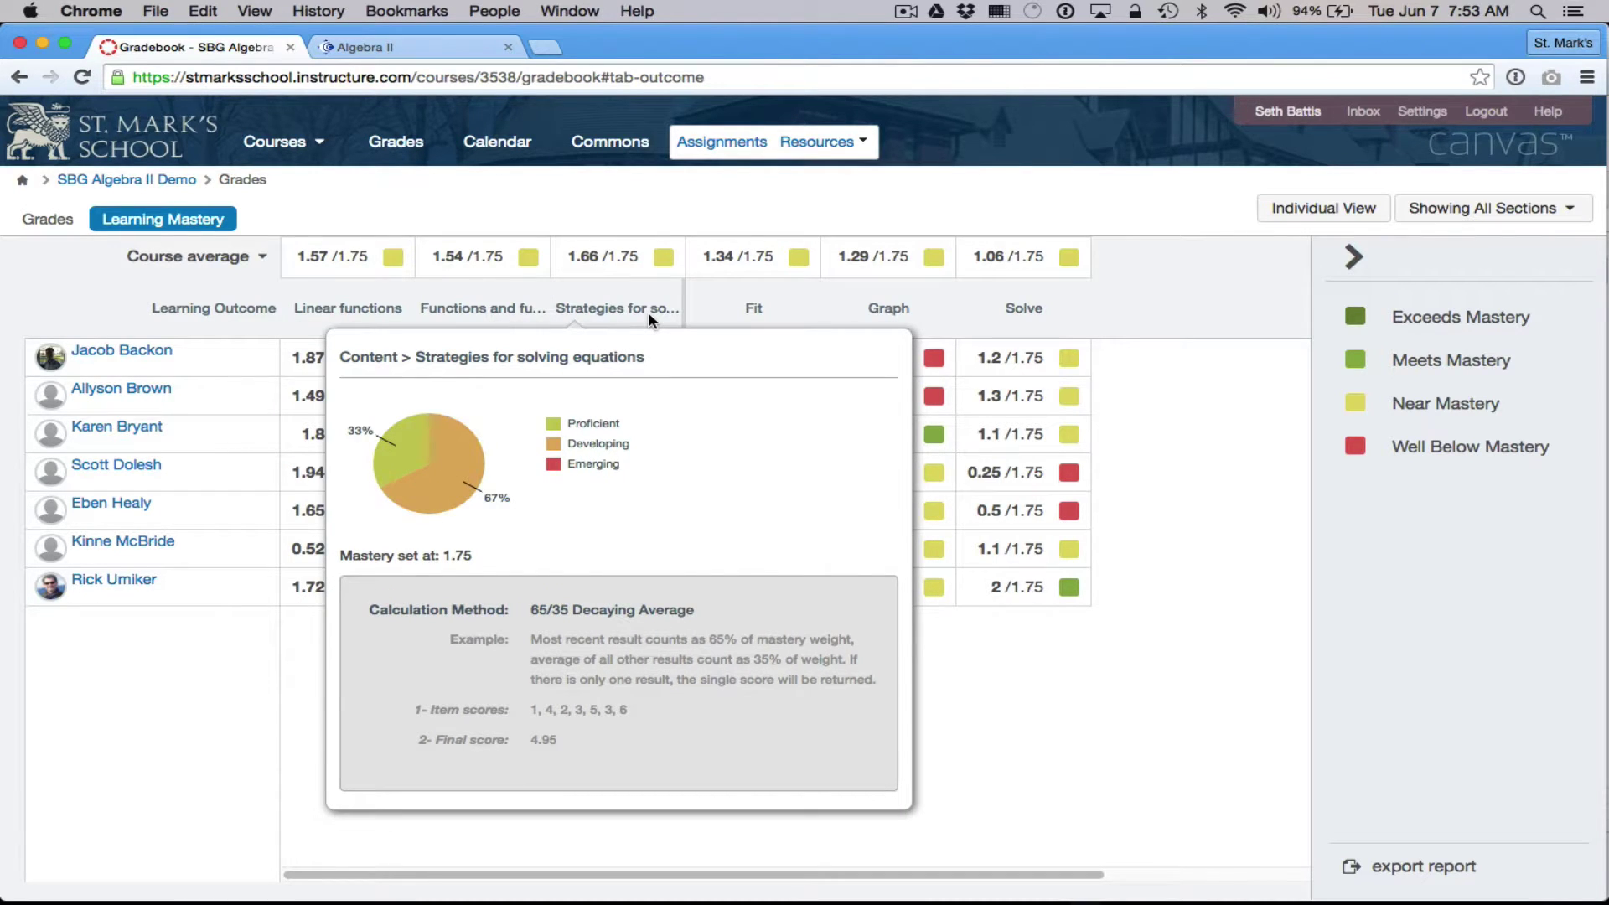
pyautogui.moveTo(750, 313)
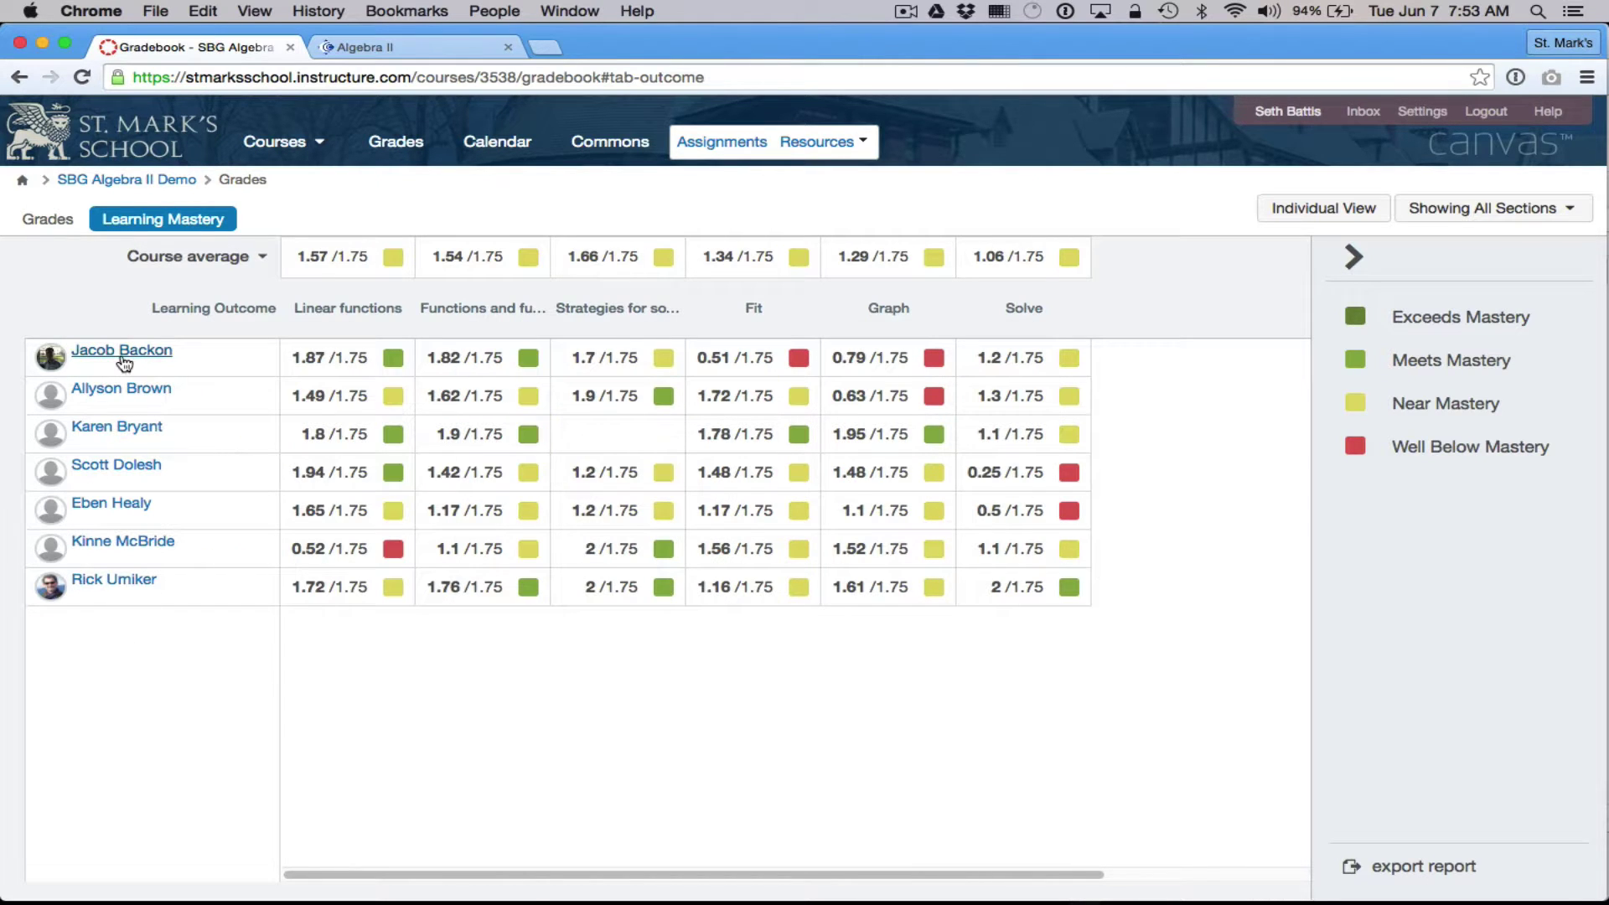
# - Open the fourth student's mastery report, expand the Skills and Content groups, and inspect the Functions and functional notation results
pyautogui.click(105, 470)
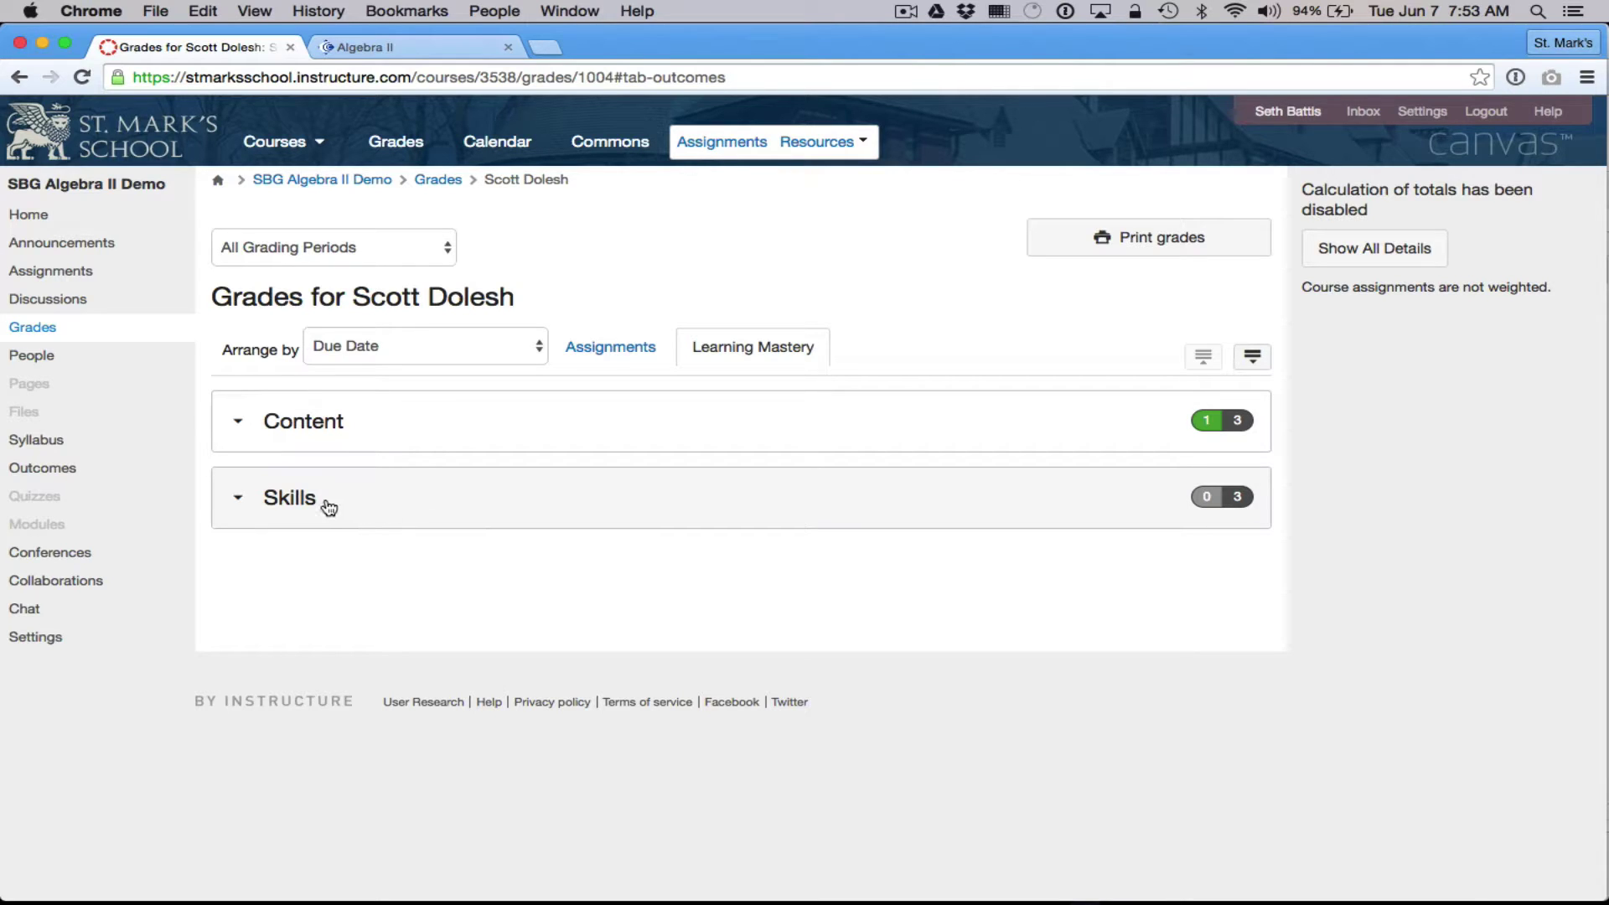
pyautogui.click(240, 502)
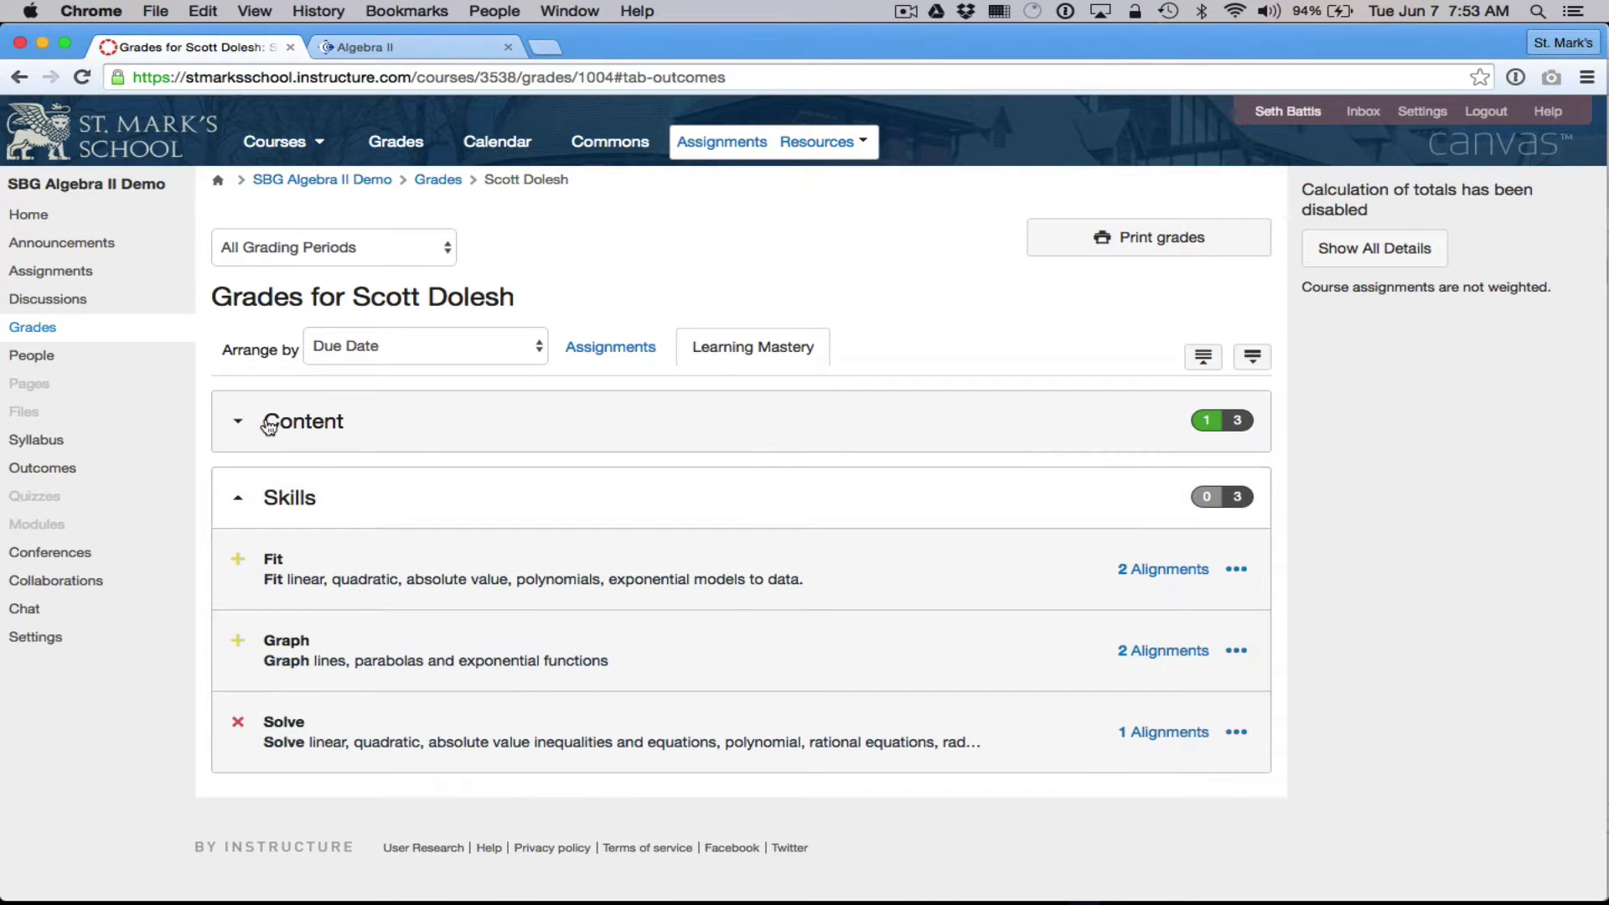
pyautogui.click(332, 444)
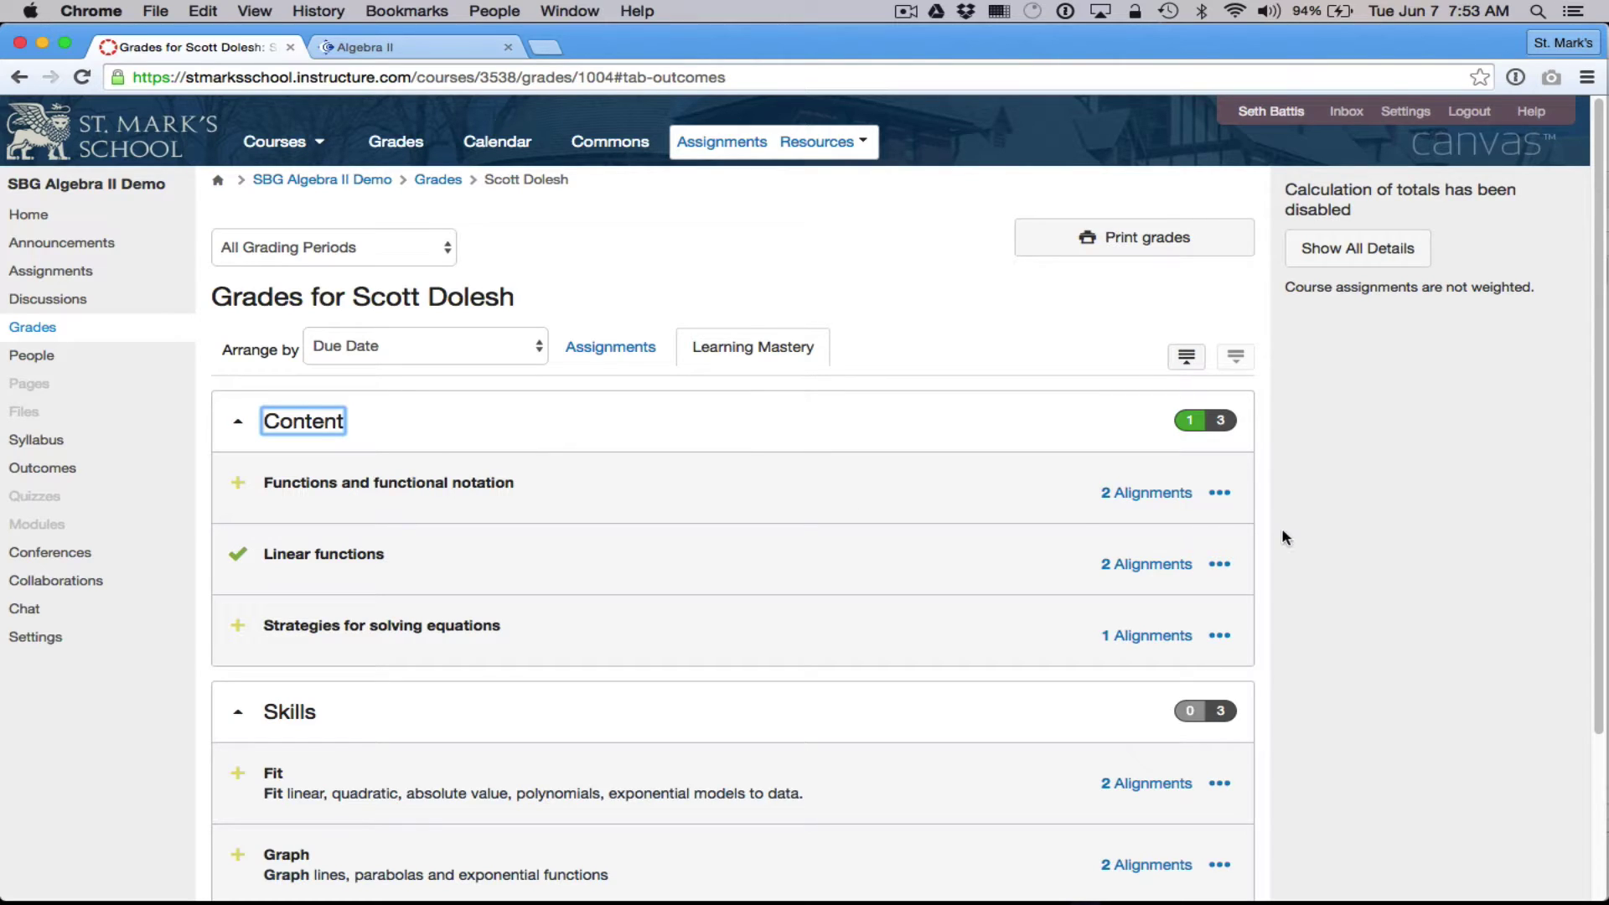
pyautogui.click(1227, 501)
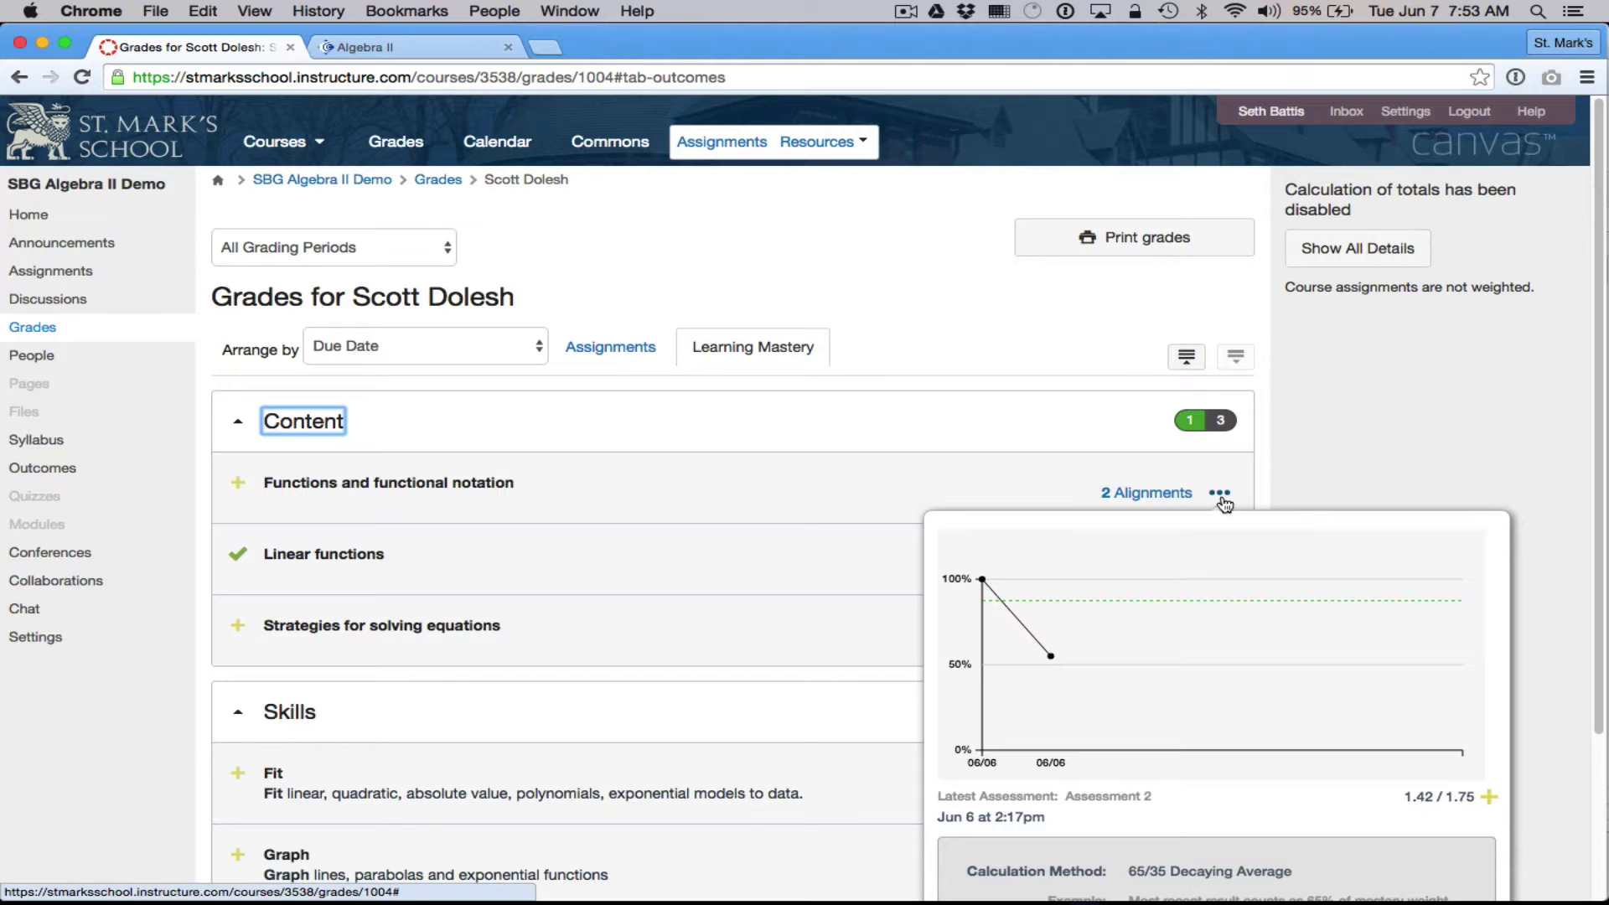
pyautogui.scroll(-5, 1289, 476)
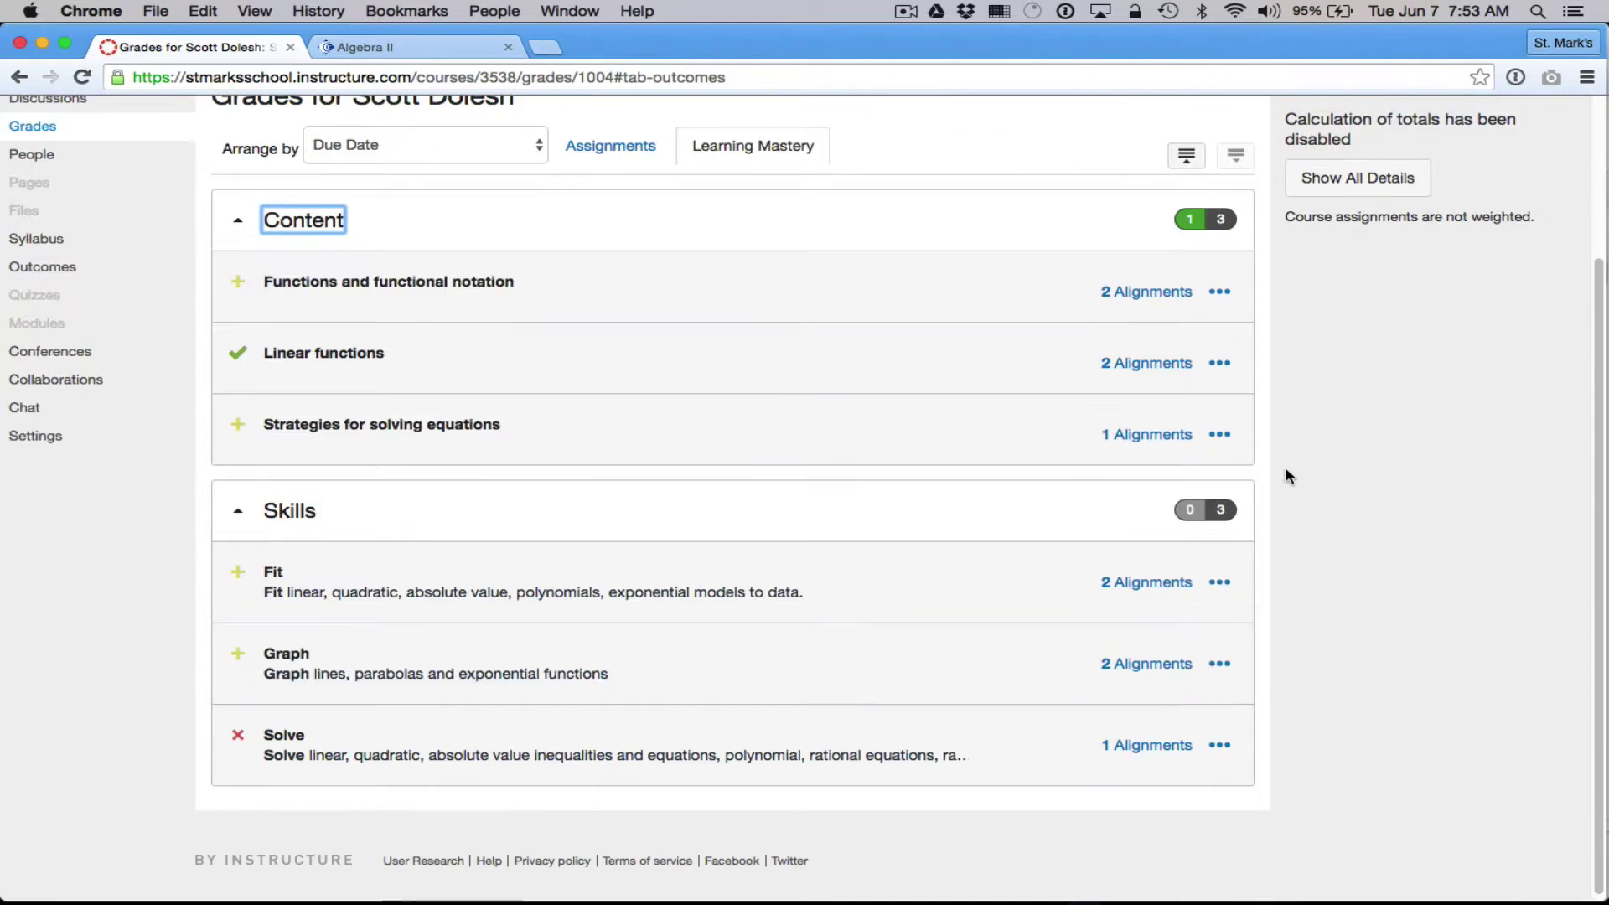
pyautogui.moveTo(1220, 294)
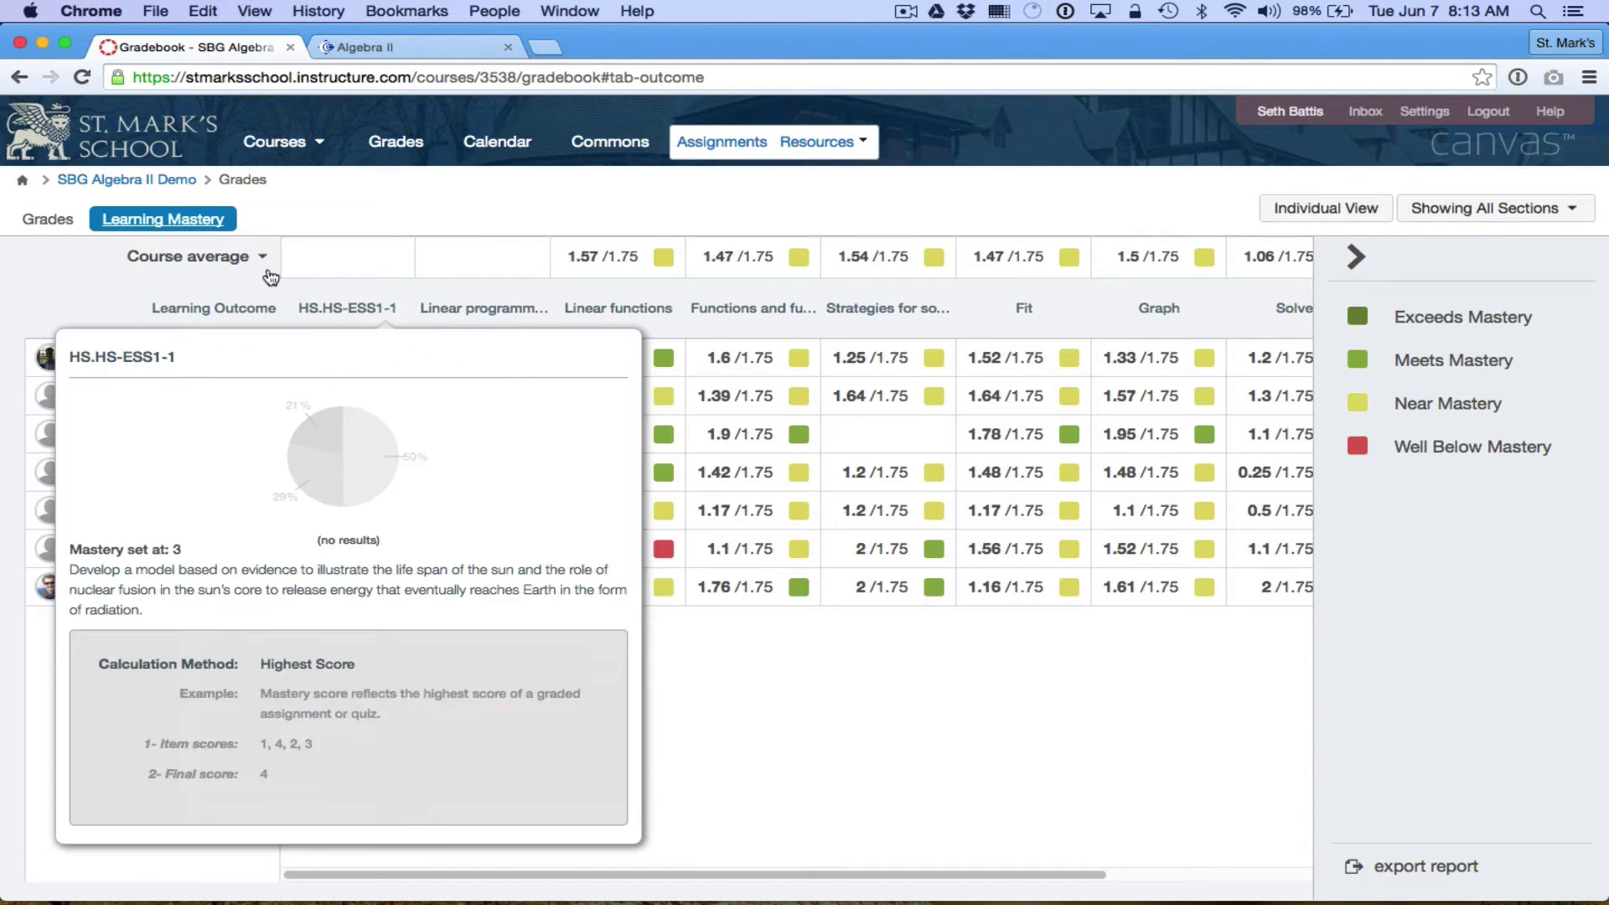
# - Open the settings of the SBG Algebra II Demo course
pyautogui.click(161, 183)
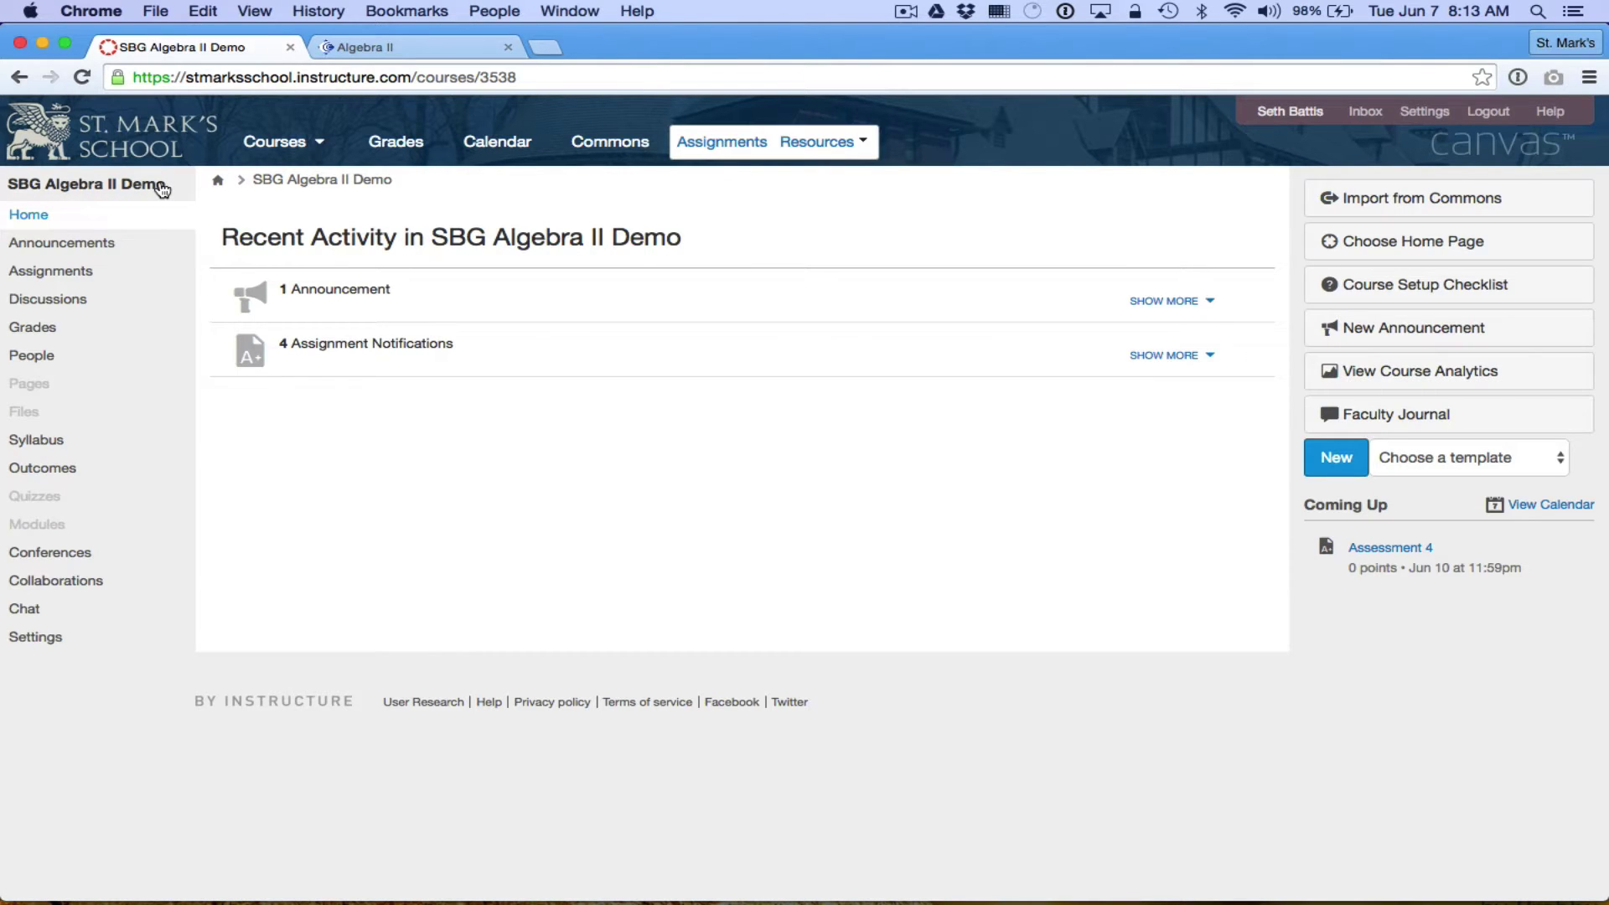
pyautogui.click(55, 644)
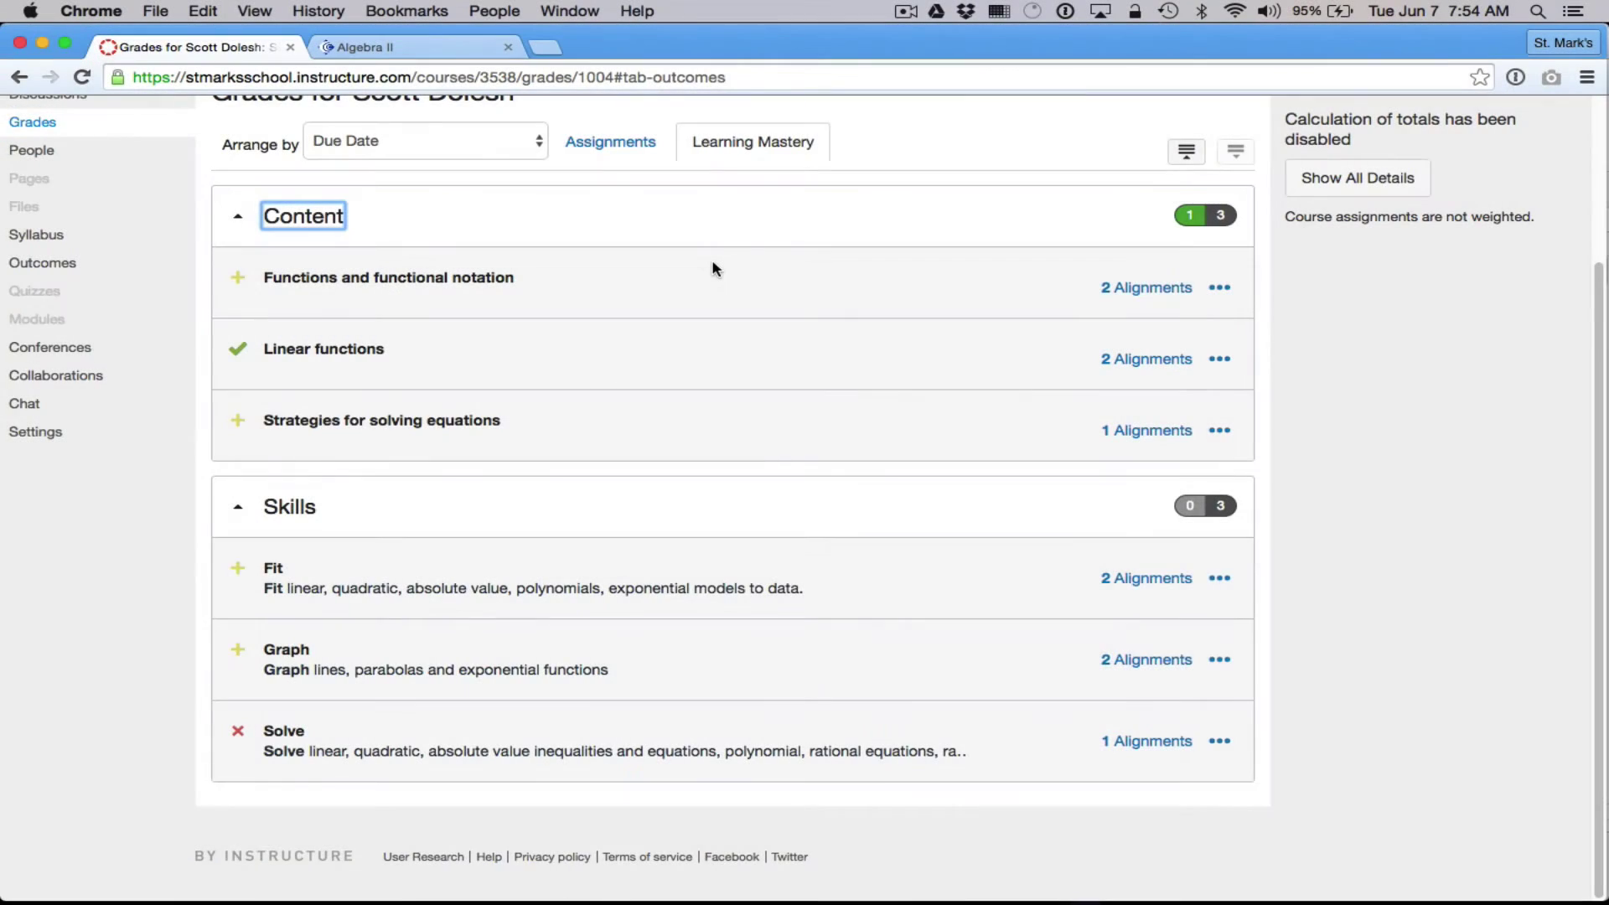
# - Return to the gradebook's assignment grades and narrow the browser window to reveal the Assessment 3 spreadsheet beside it
pyautogui.scroll(5, 715, 262)
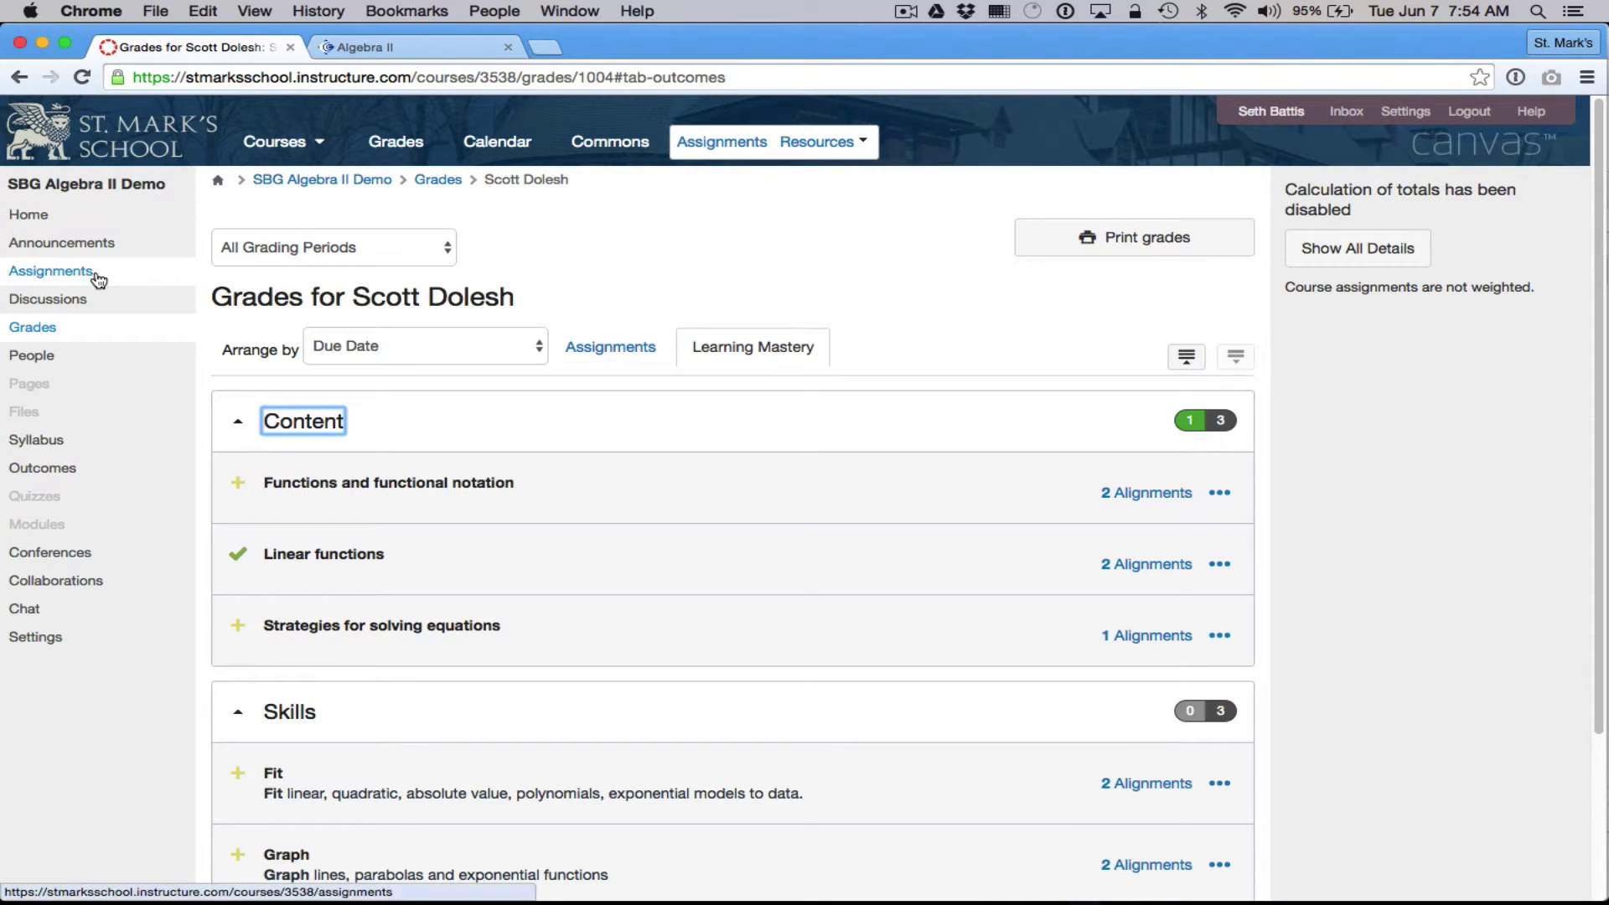
pyautogui.click(37, 334)
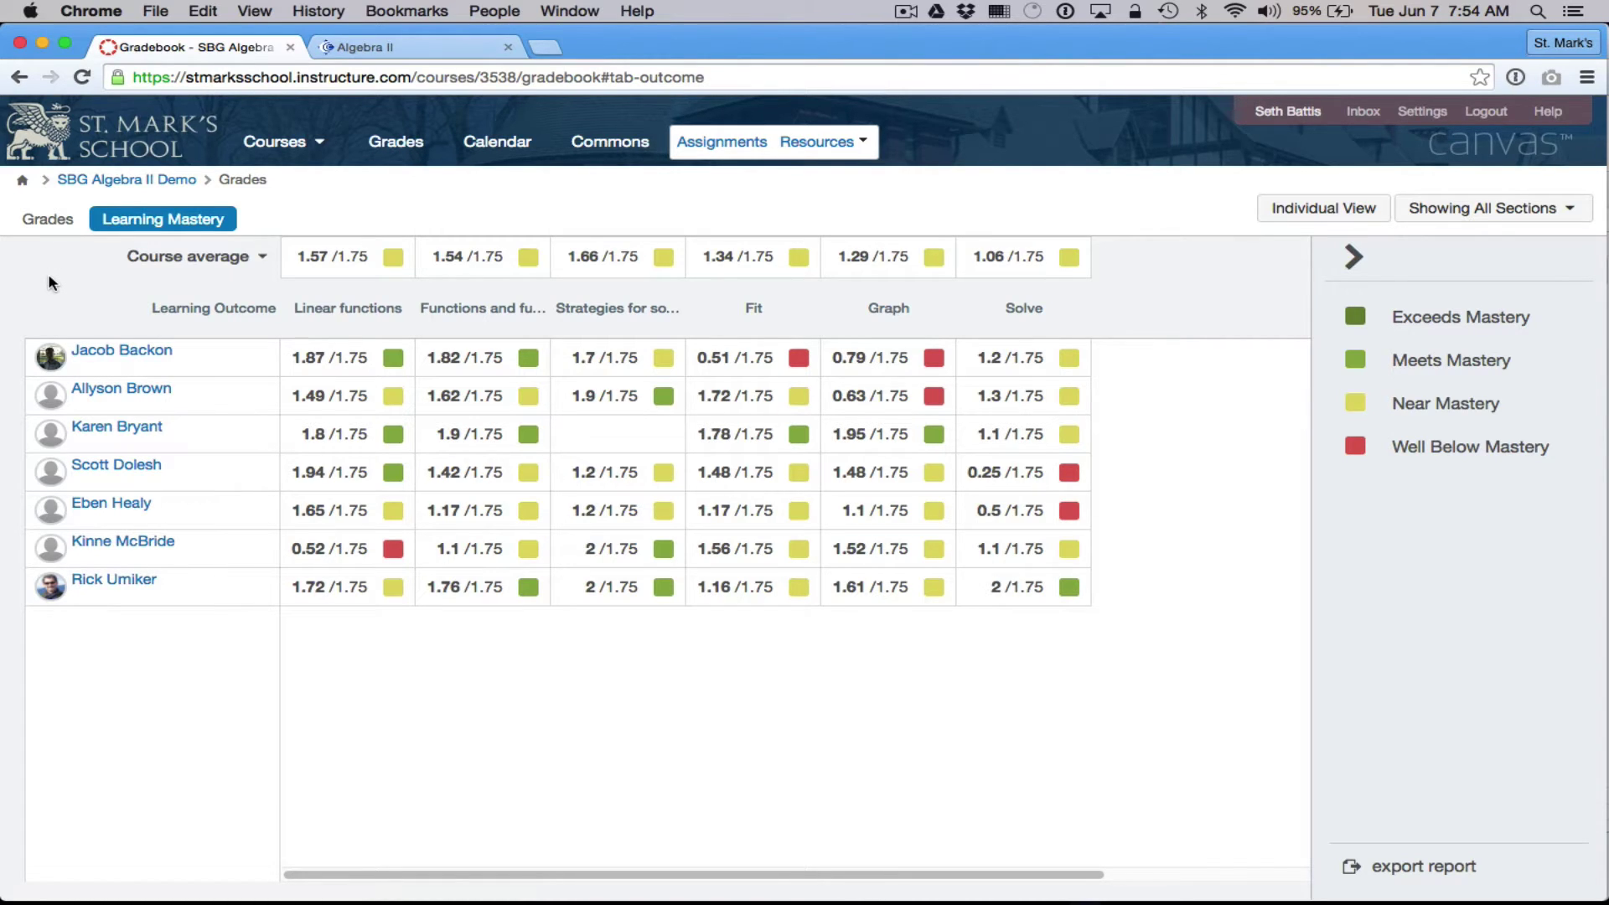
pyautogui.click(46, 221)
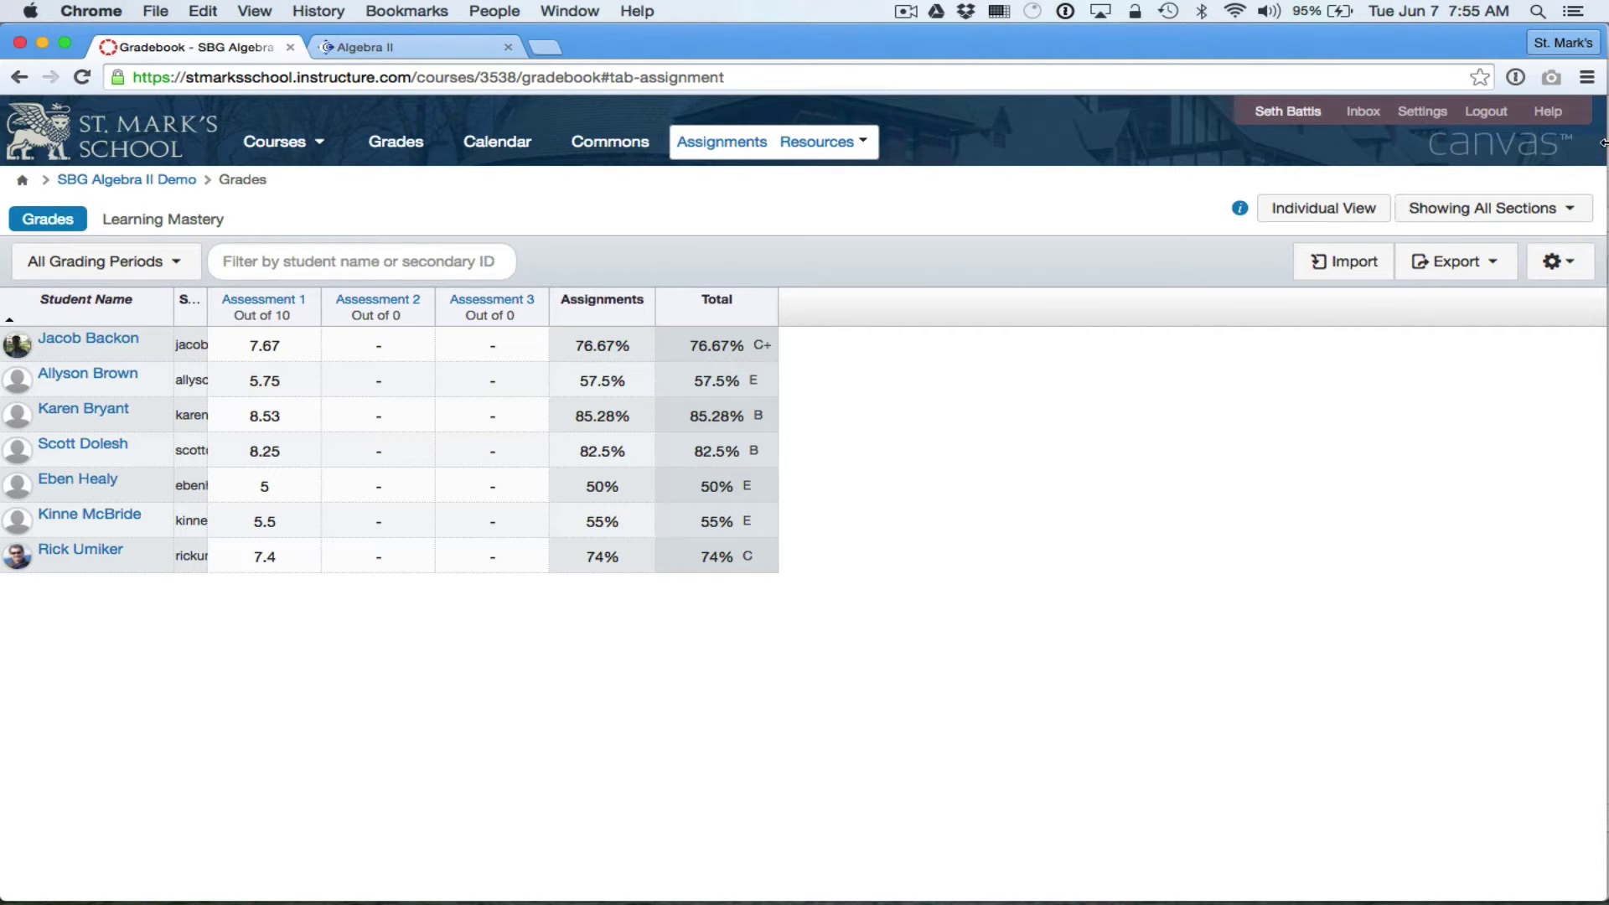
pyautogui.moveTo(1607, 142); pyautogui.dragTo(1165, 199)
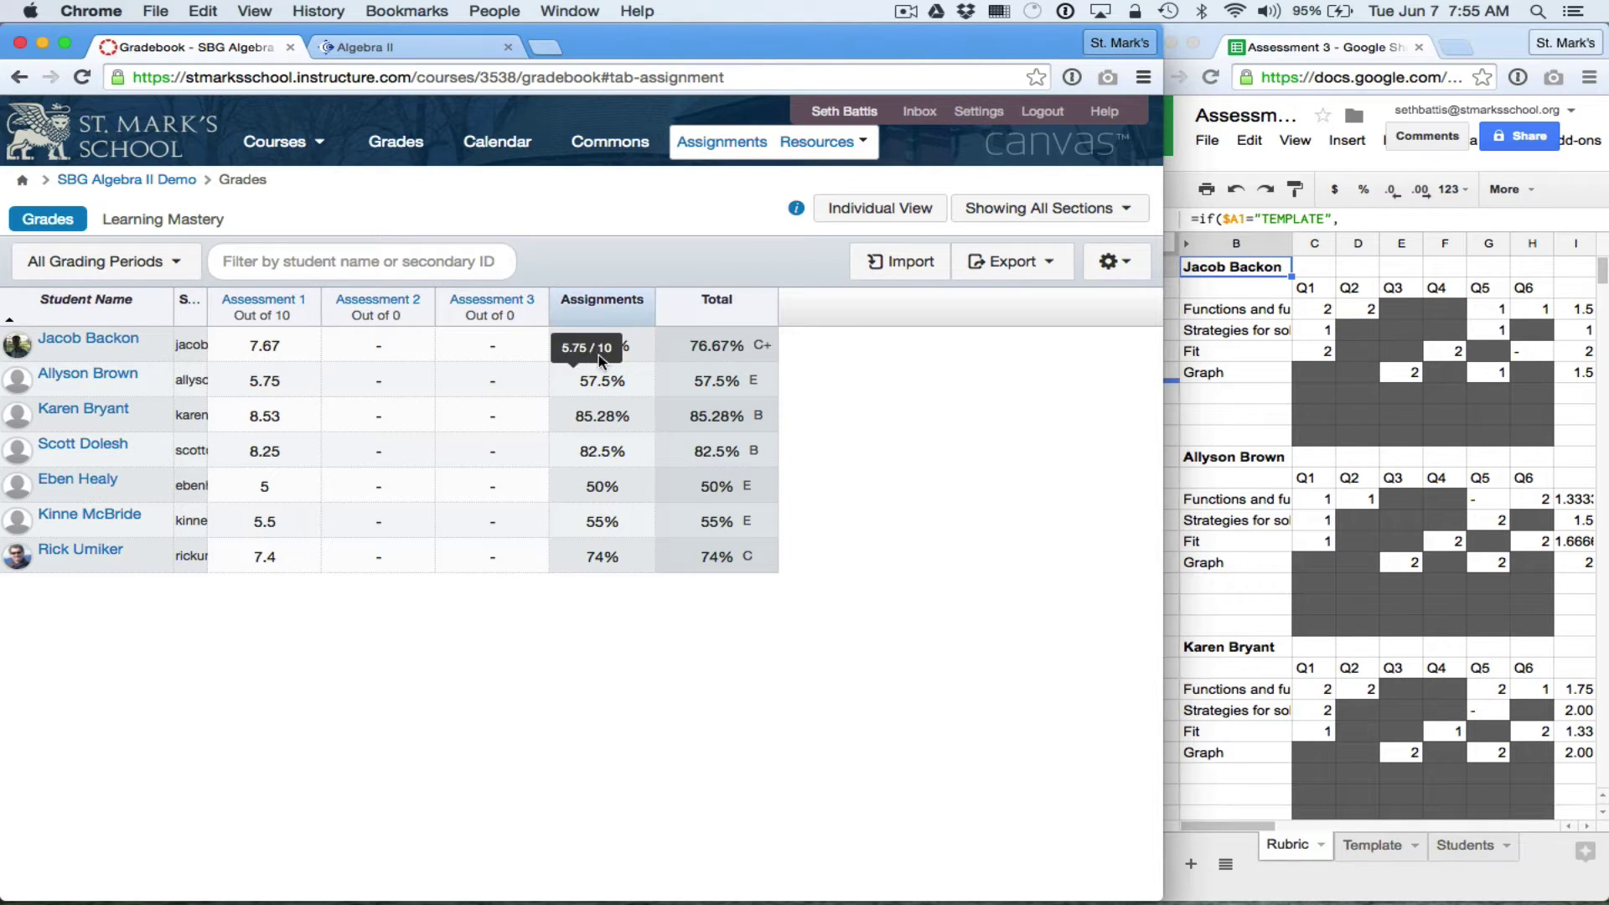
# - Open Assessment 3 in SpeedGrader and display its full rubric in a widened grading pane
pyautogui.click(537, 318)
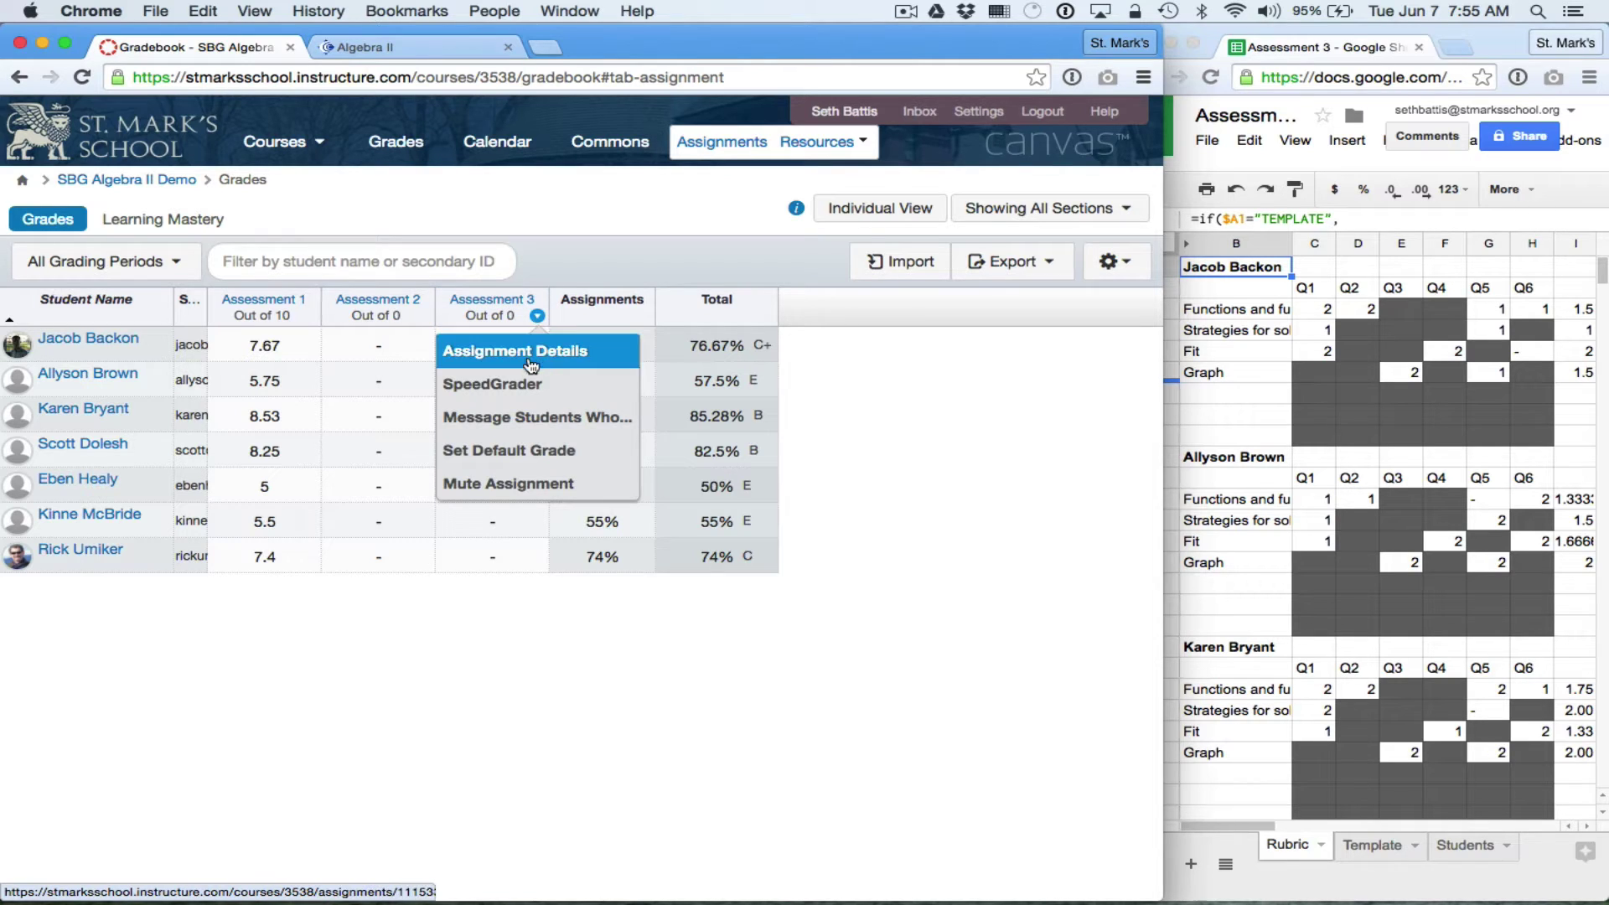
pyautogui.click(529, 386)
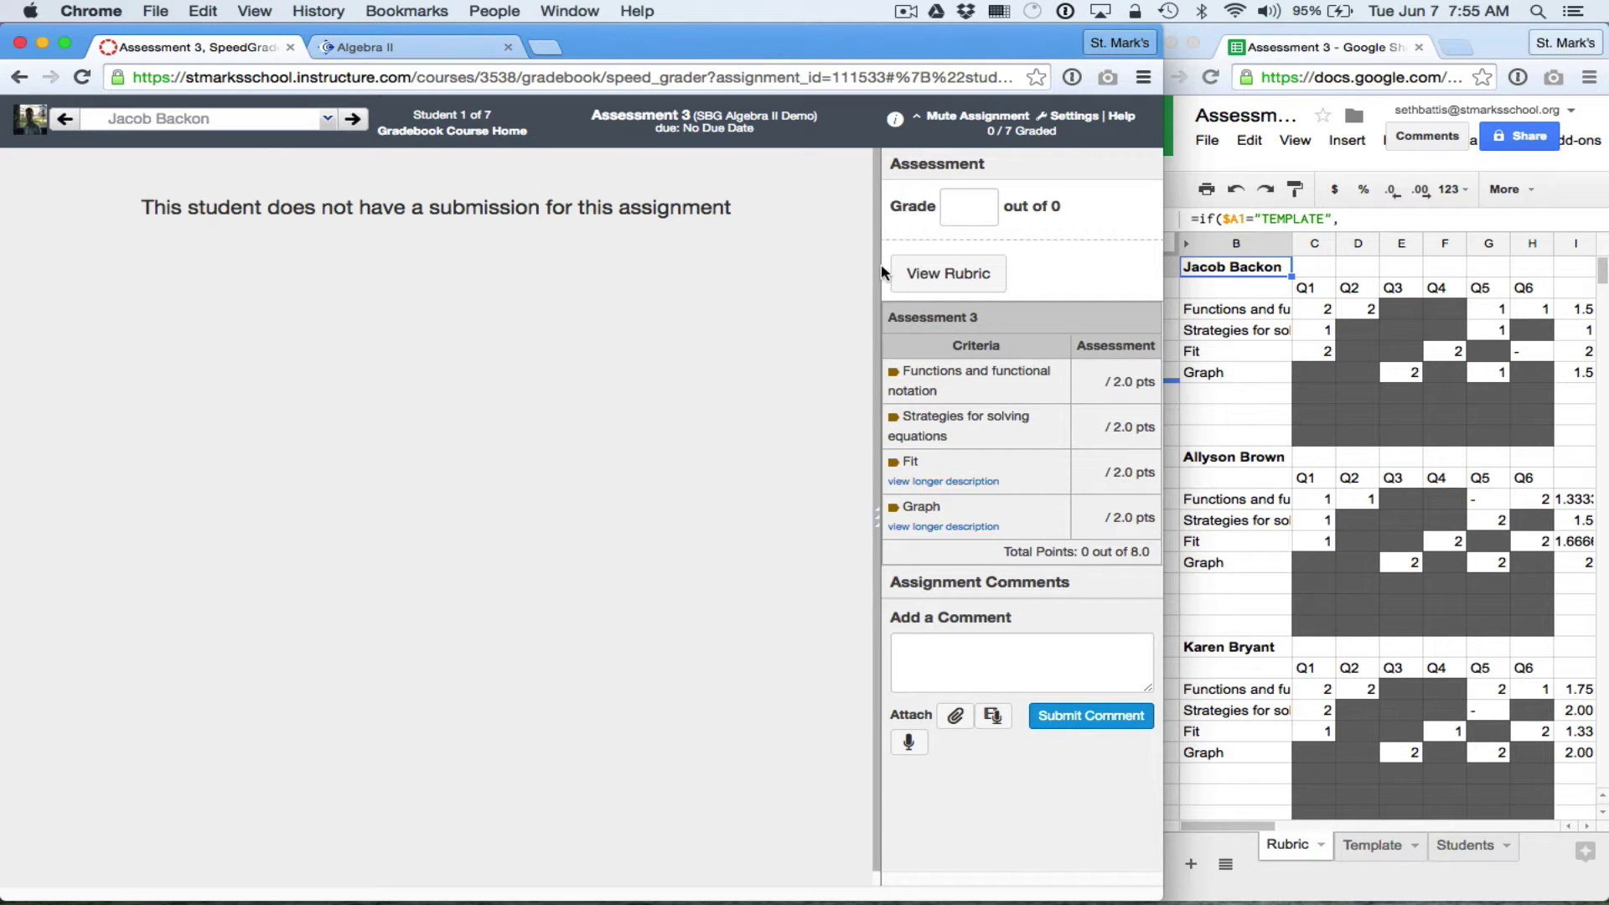
pyautogui.moveTo(880, 275); pyautogui.dragTo(354, 322)
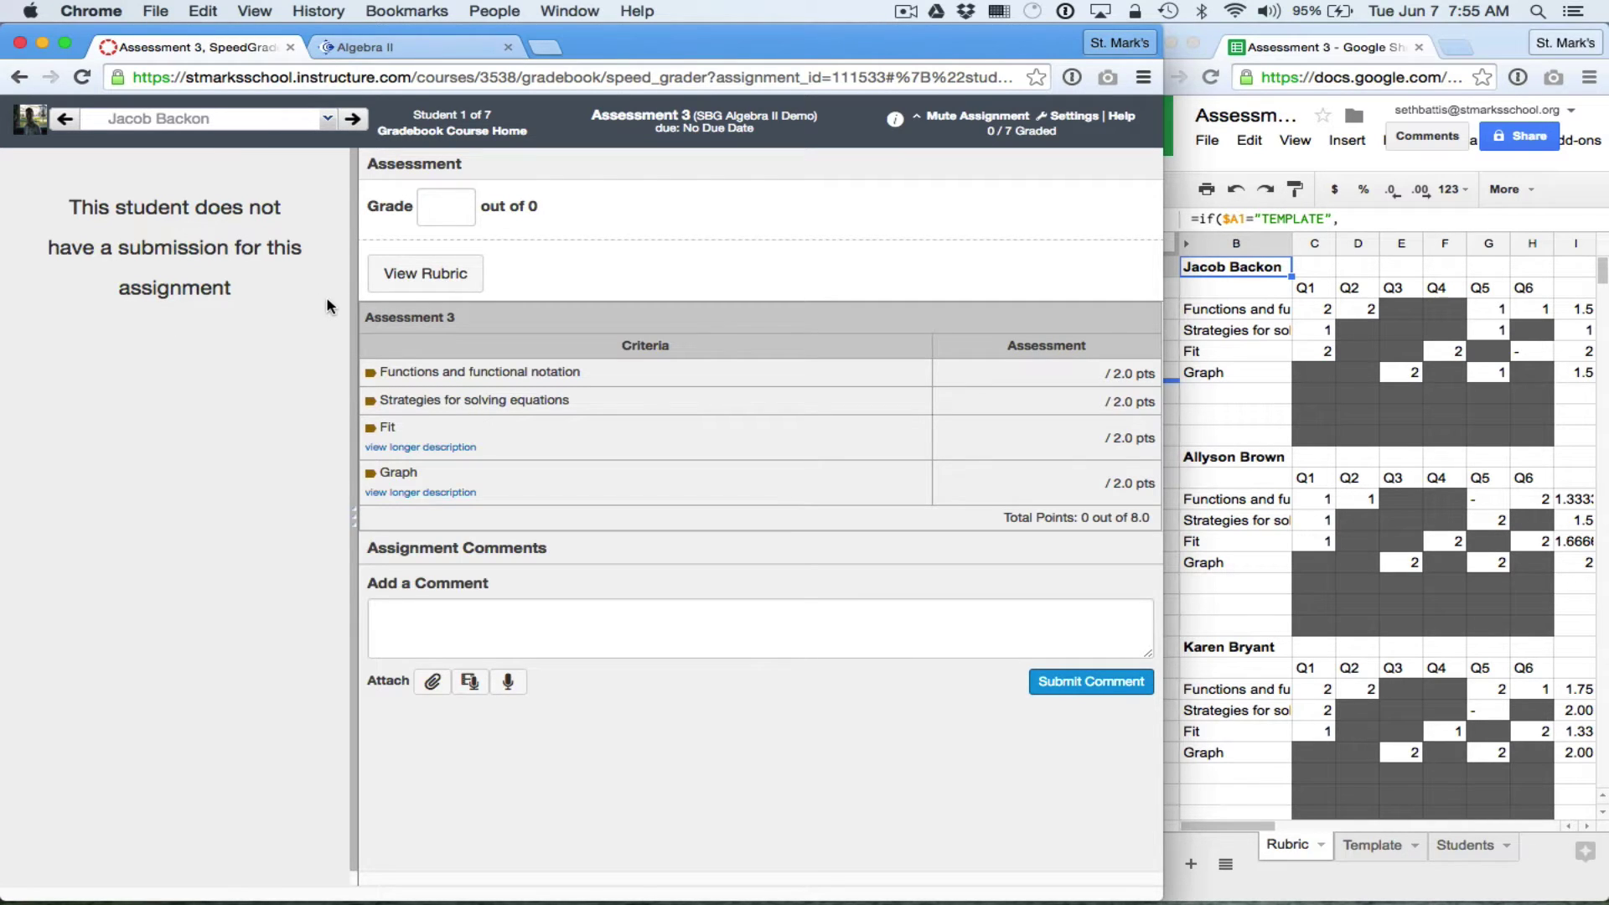
pyautogui.click(457, 276)
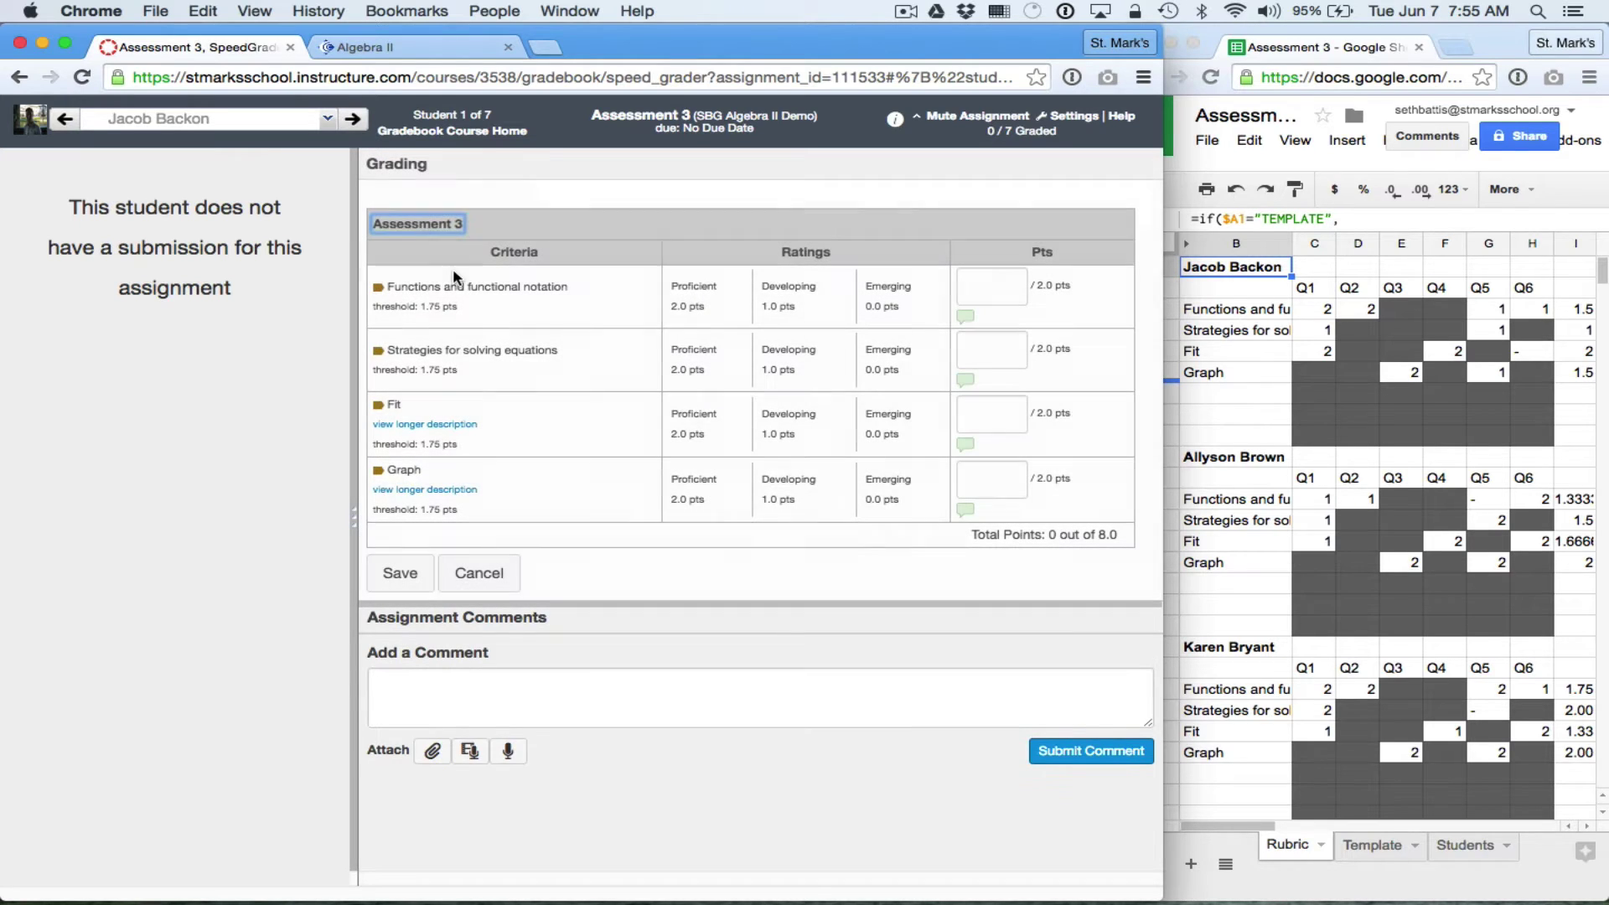
# - Score the first student's rubric: Functions and functional notation 1.5, Strategies for solving equations 1, Fit 2 and Graph 1.5
pyautogui.click(1019, 287)
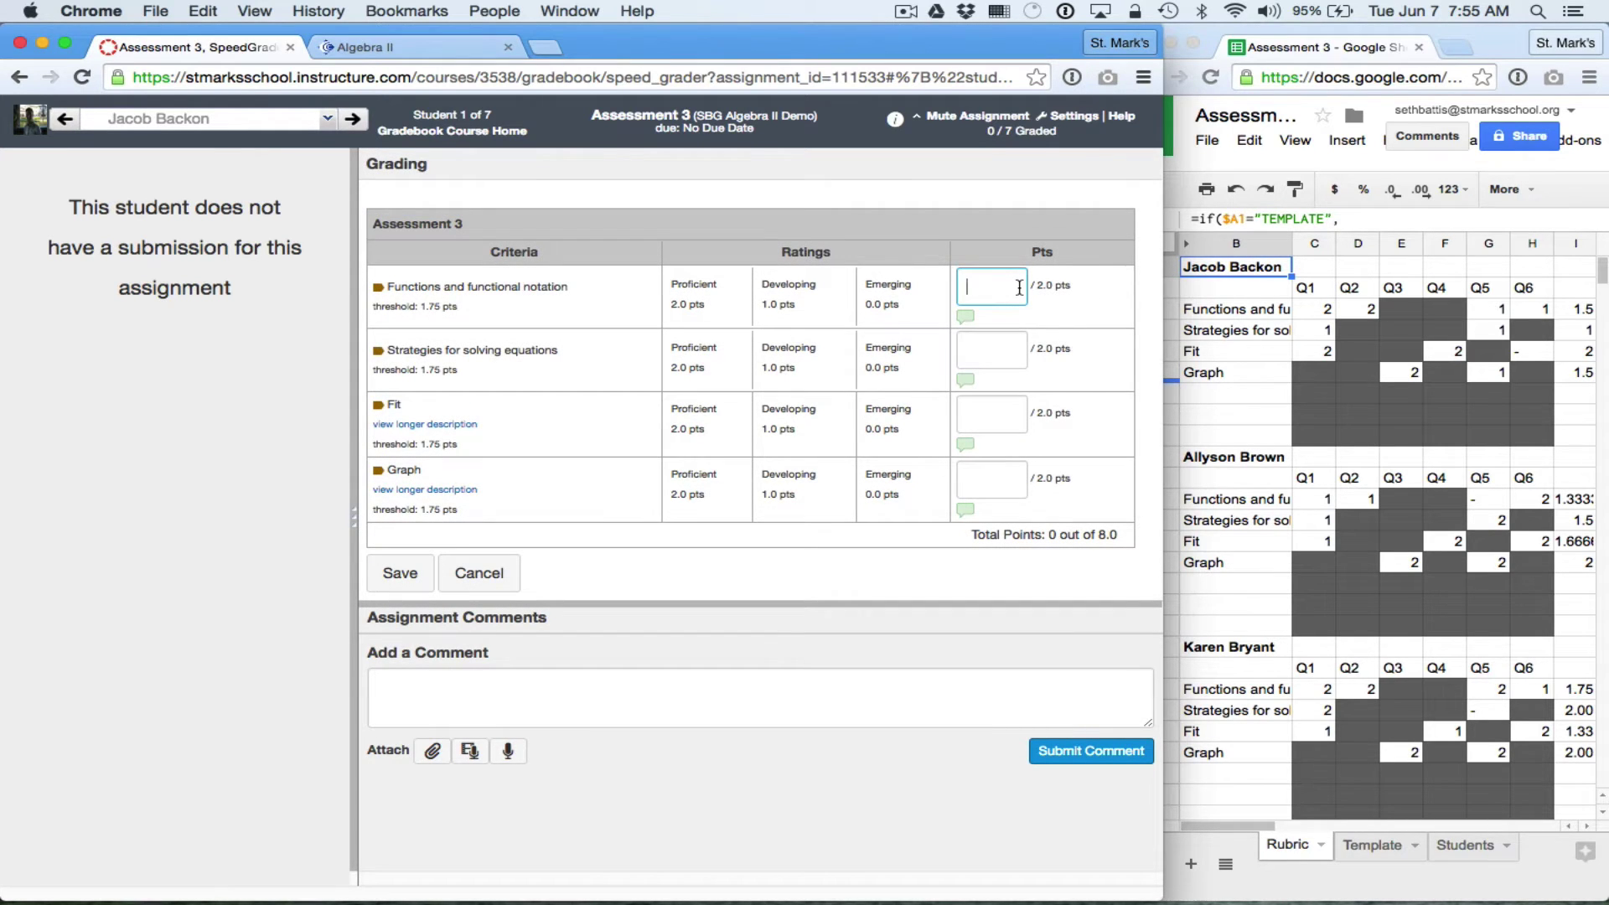
pyautogui.write('1.5')
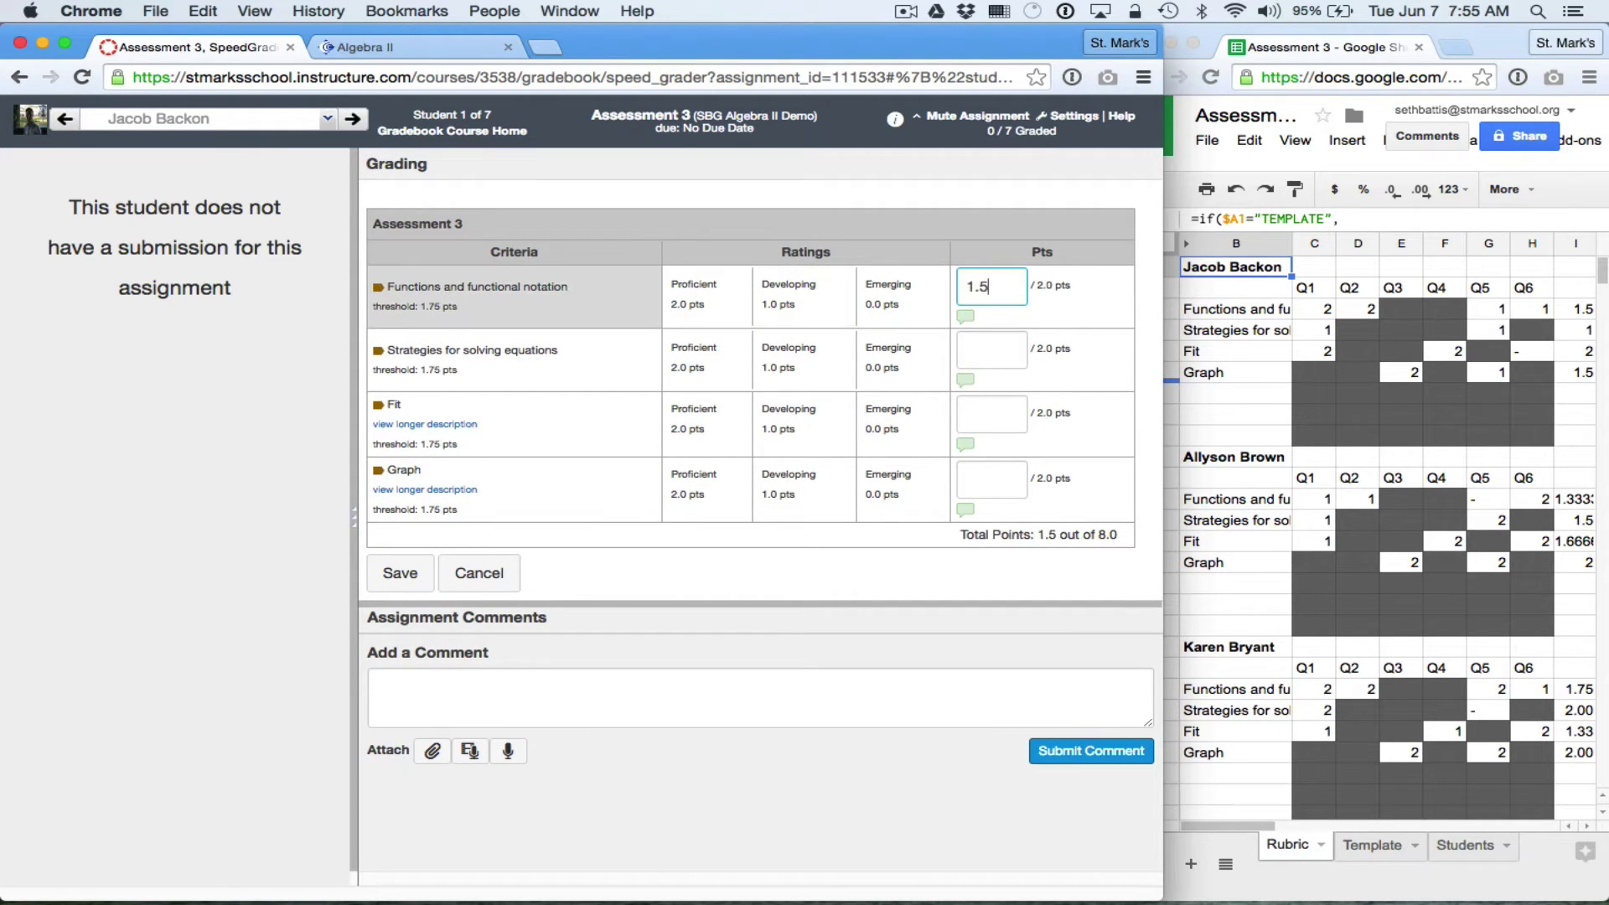
pyautogui.click(992, 352)
pyautogui.write('1')
pyautogui.click(972, 411)
pyautogui.write('2')
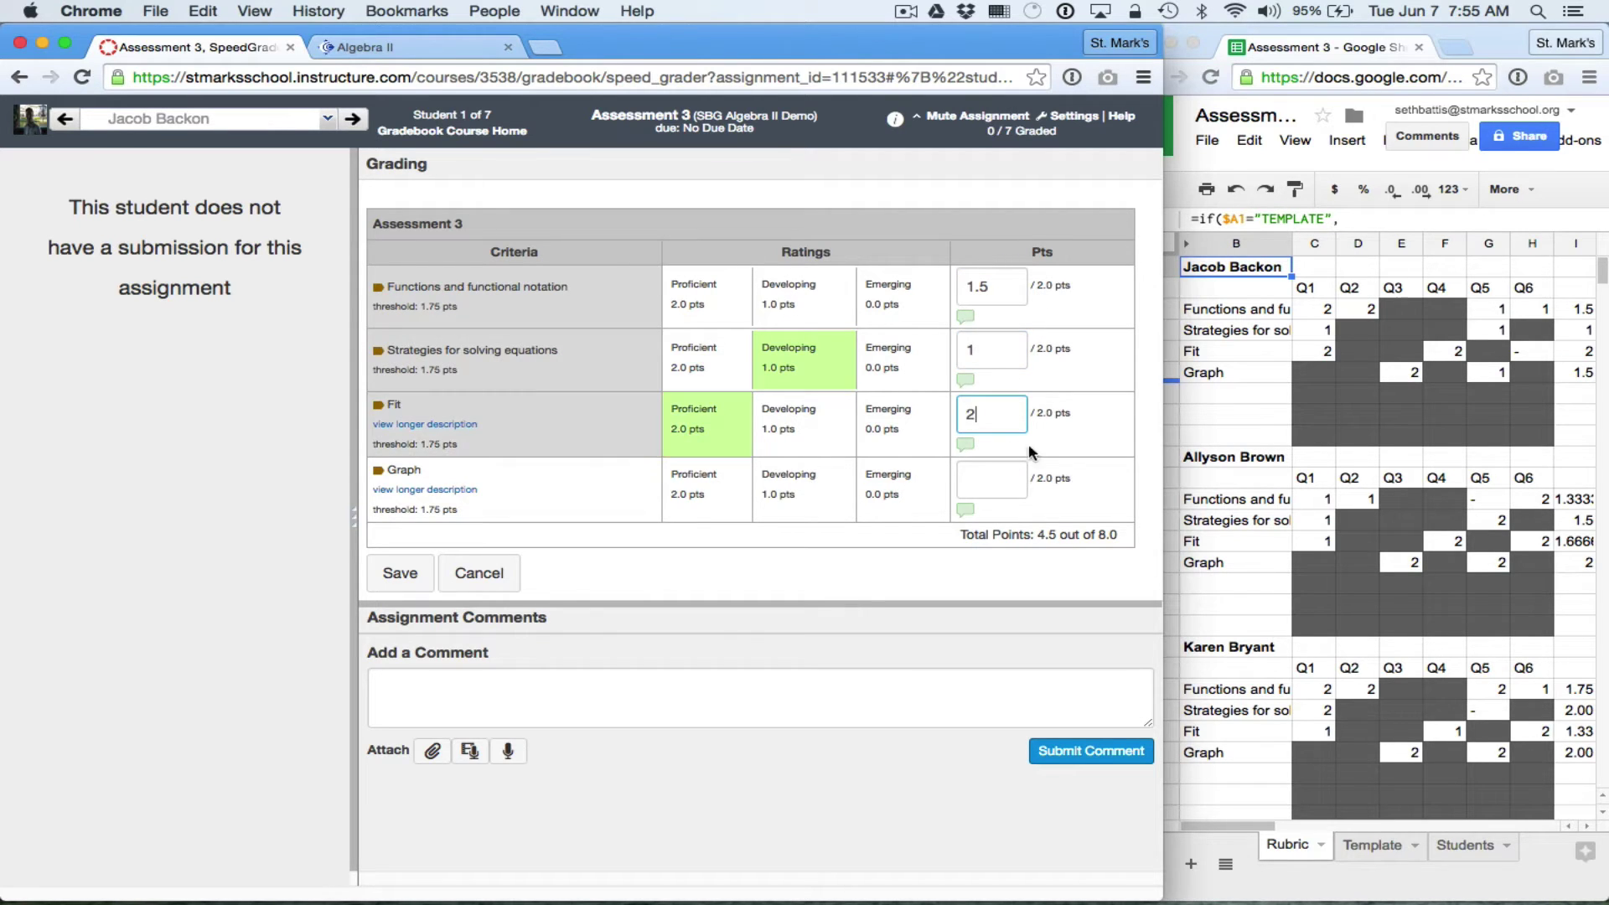
pyautogui.click(996, 486)
pyautogui.write('1.5')
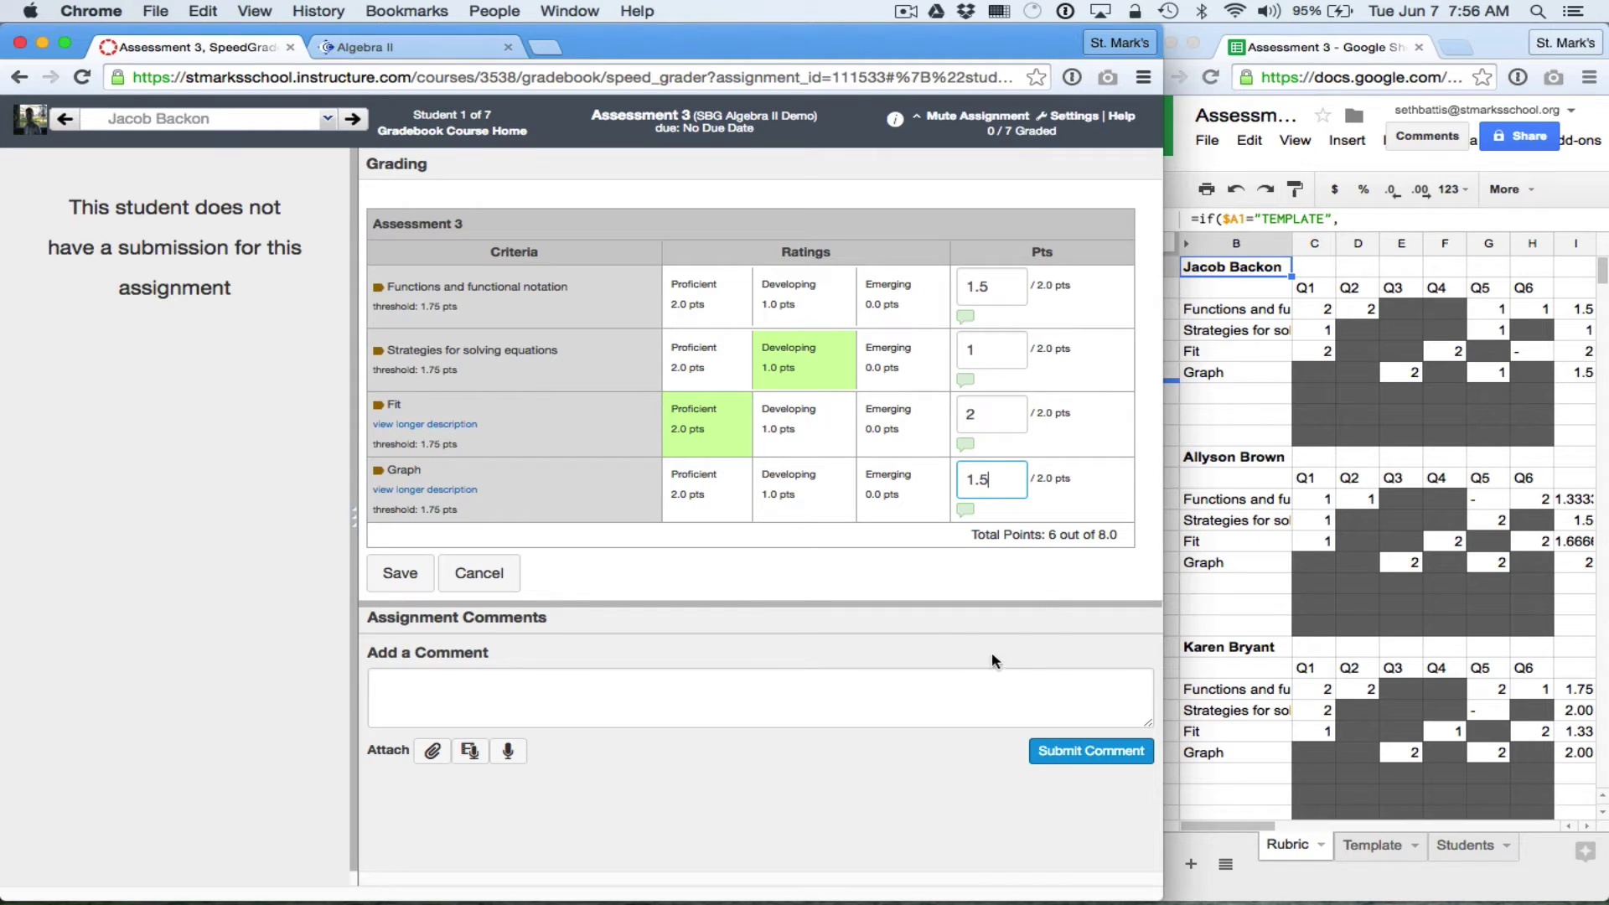
# - Try the Proficient rating of 2.0 points for Functions and functional notation, and select that score for replacement
pyautogui.click(702, 319)
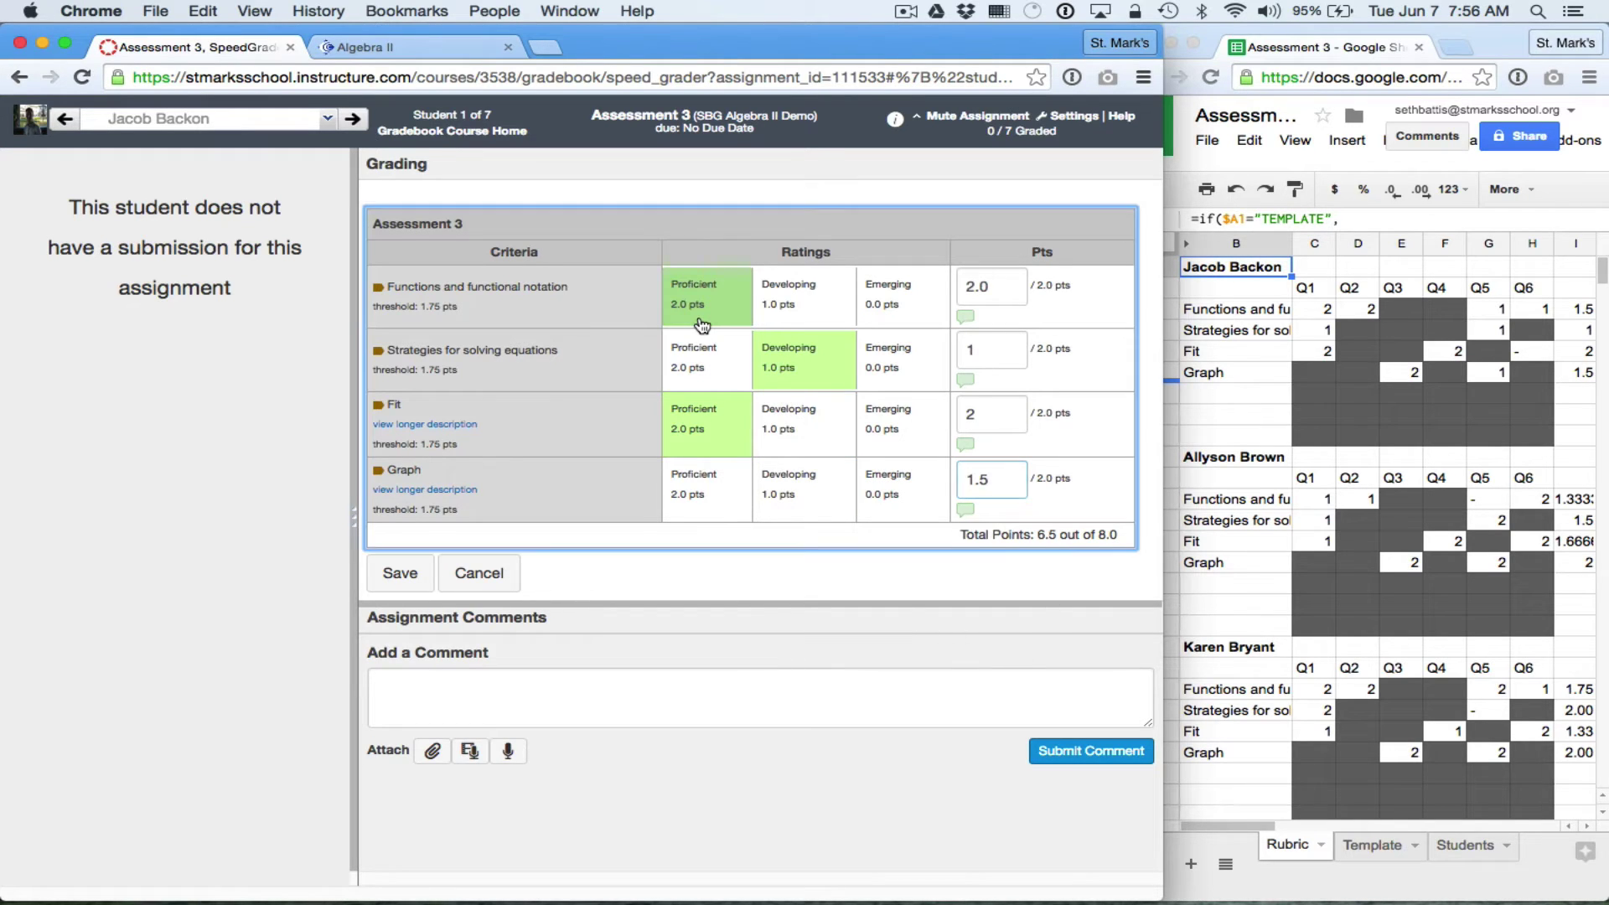
pyautogui.moveTo(966, 287); pyautogui.dragTo(980, 294)
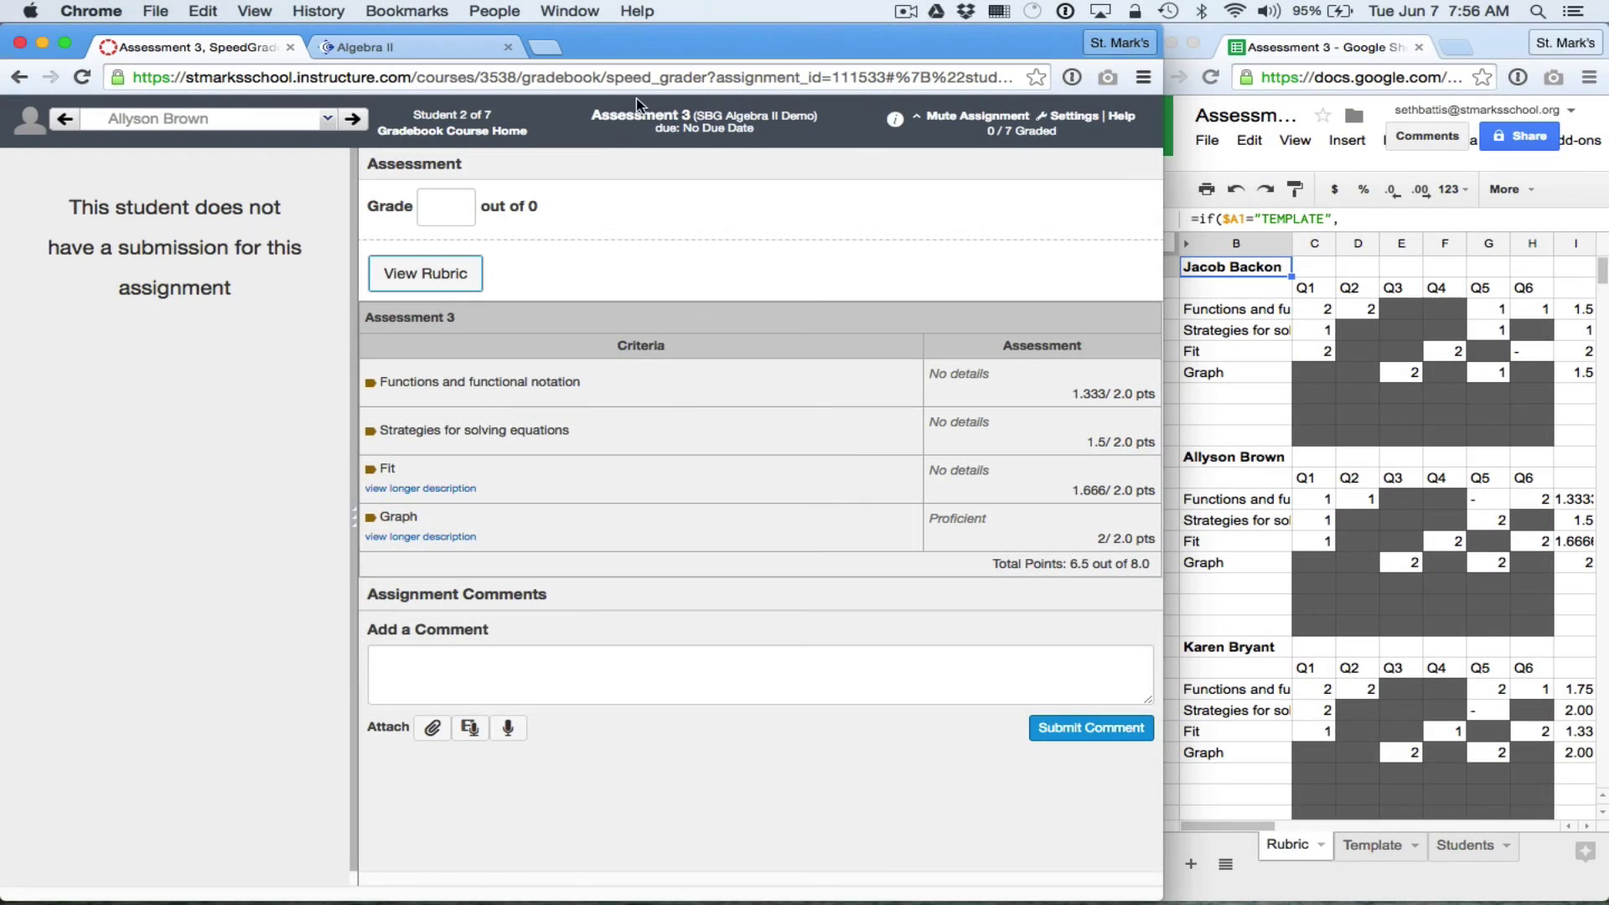
# - Return to the gradebook's Learning Mastery view and widen the browser window to show all outcomes
pyautogui.click(426, 138)
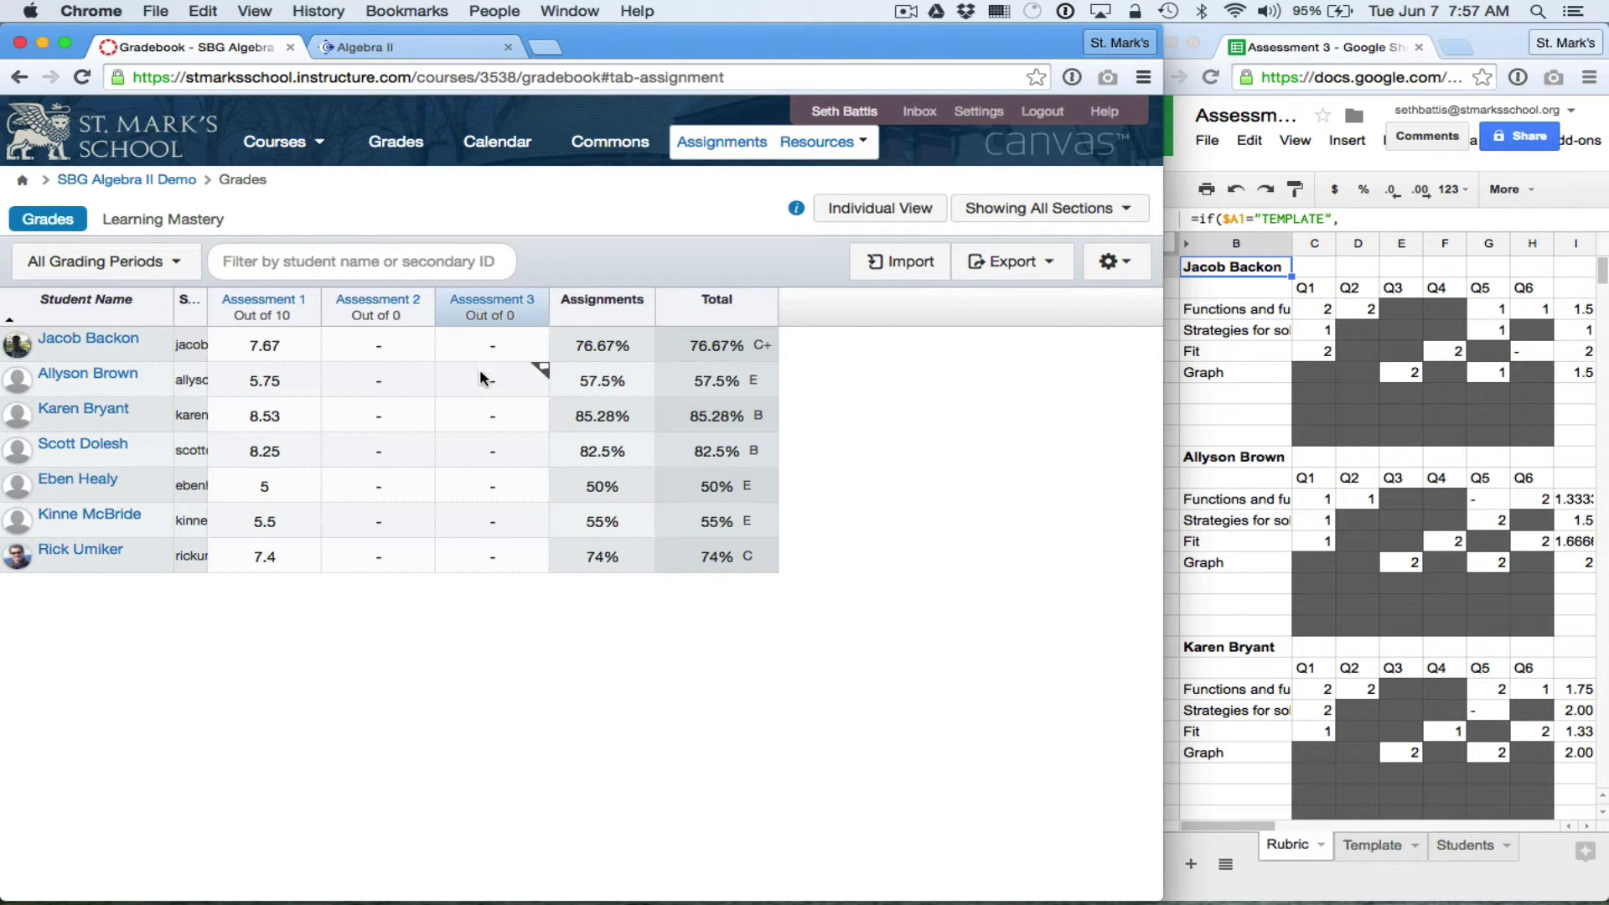
pyautogui.click(183, 222)
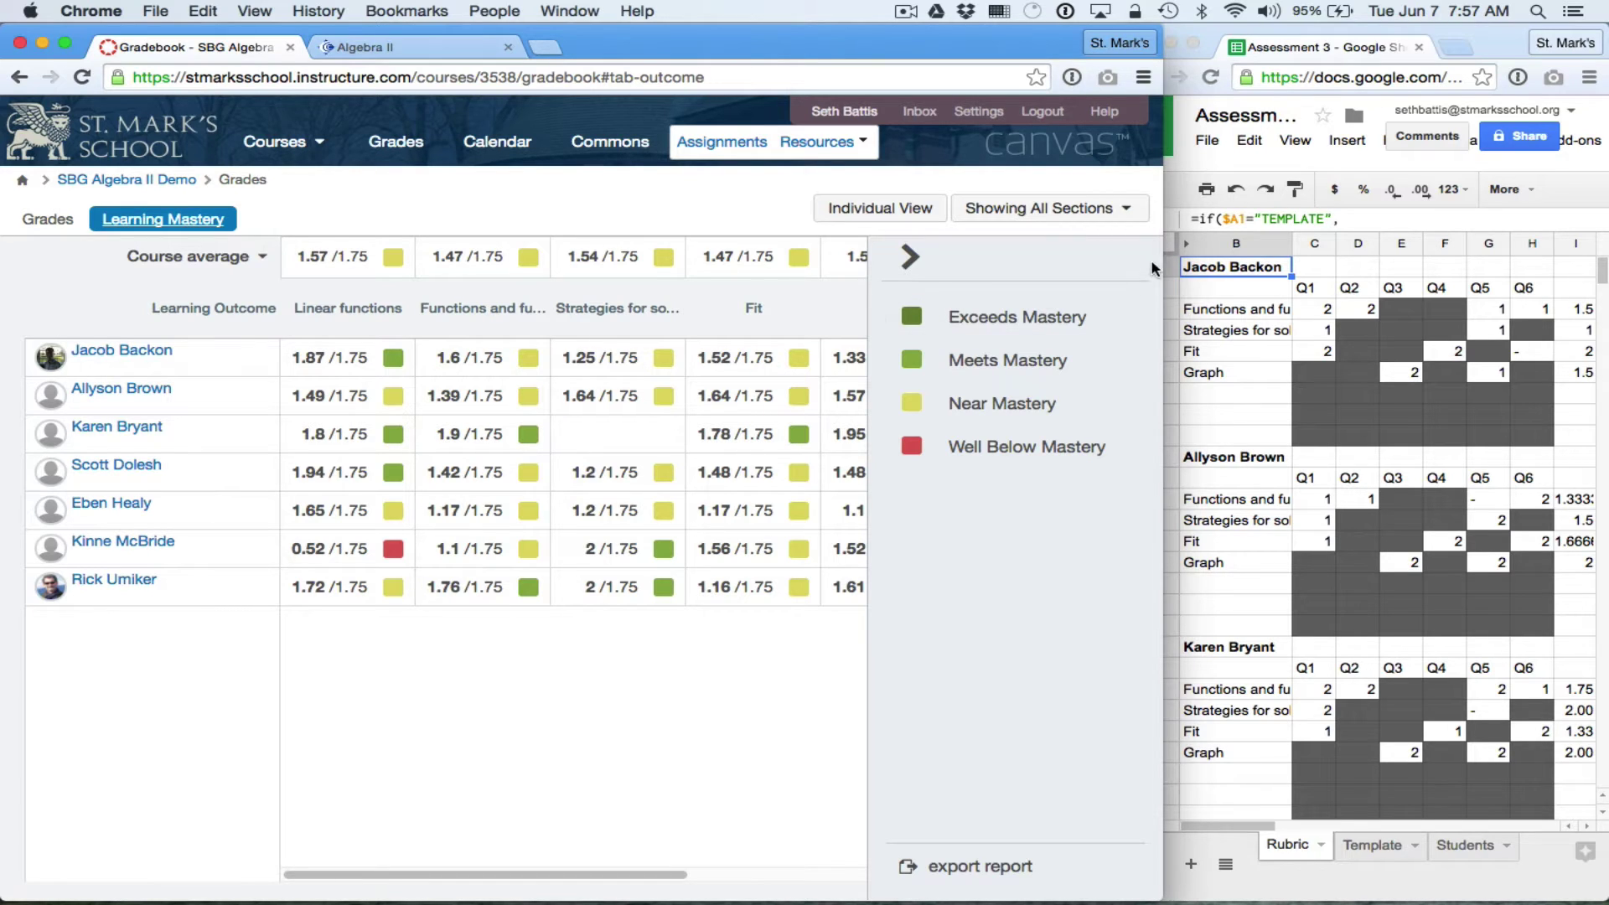
pyautogui.moveTo(1164, 278); pyautogui.dragTo(1602, 322)
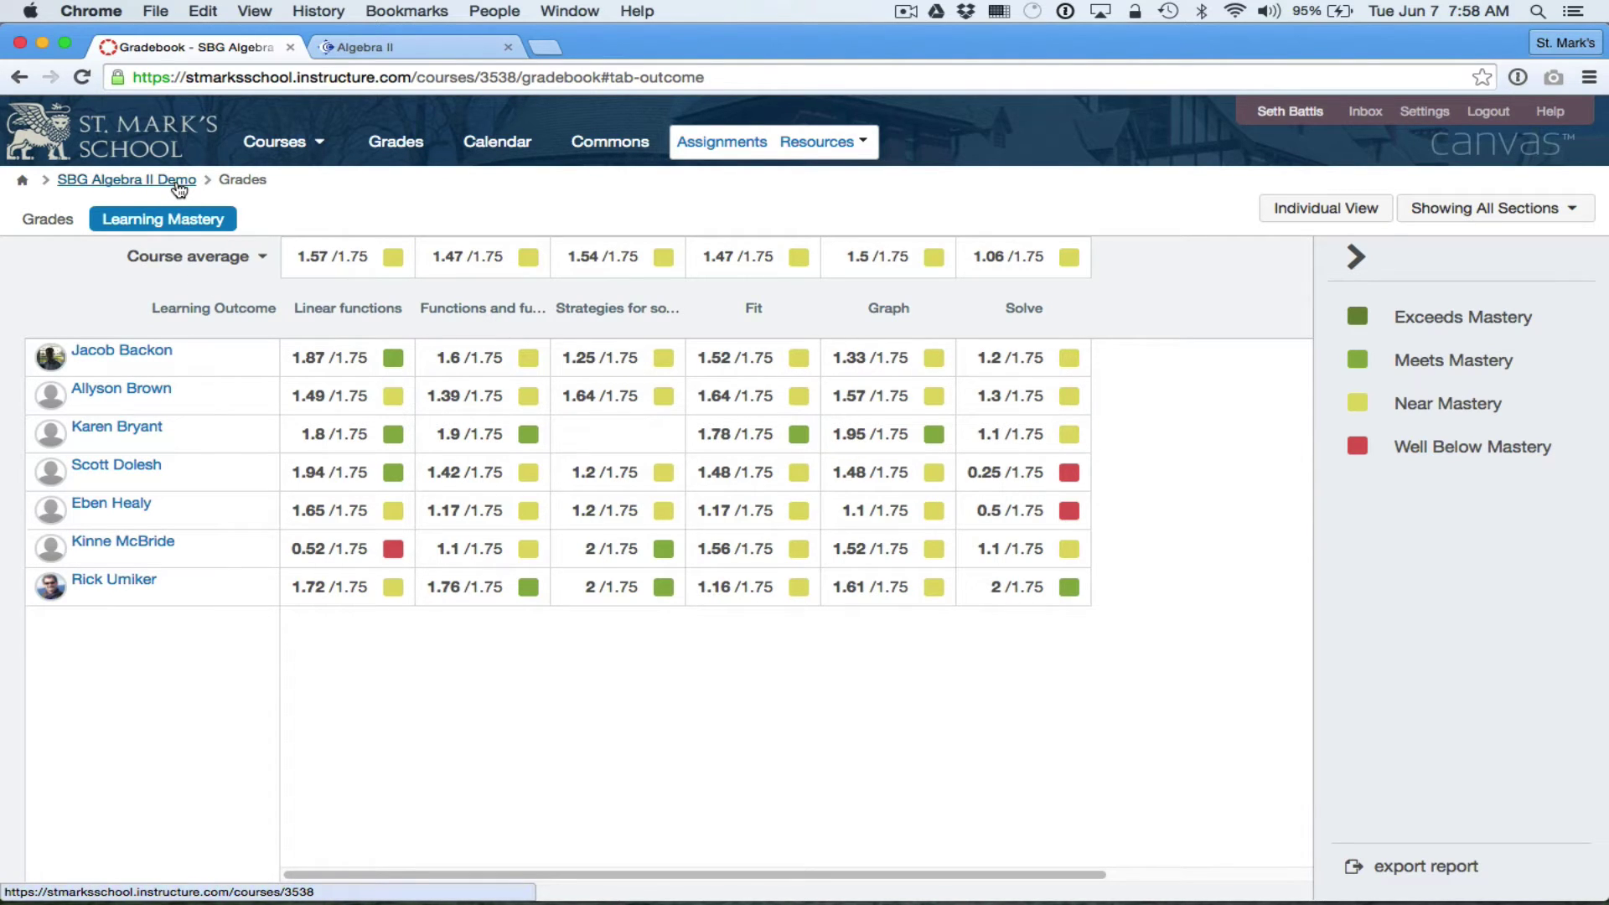
# - Create a new assignment in the SBG Algebra II Demo course and title it "Assessment 4"
pyautogui.click(176, 181)
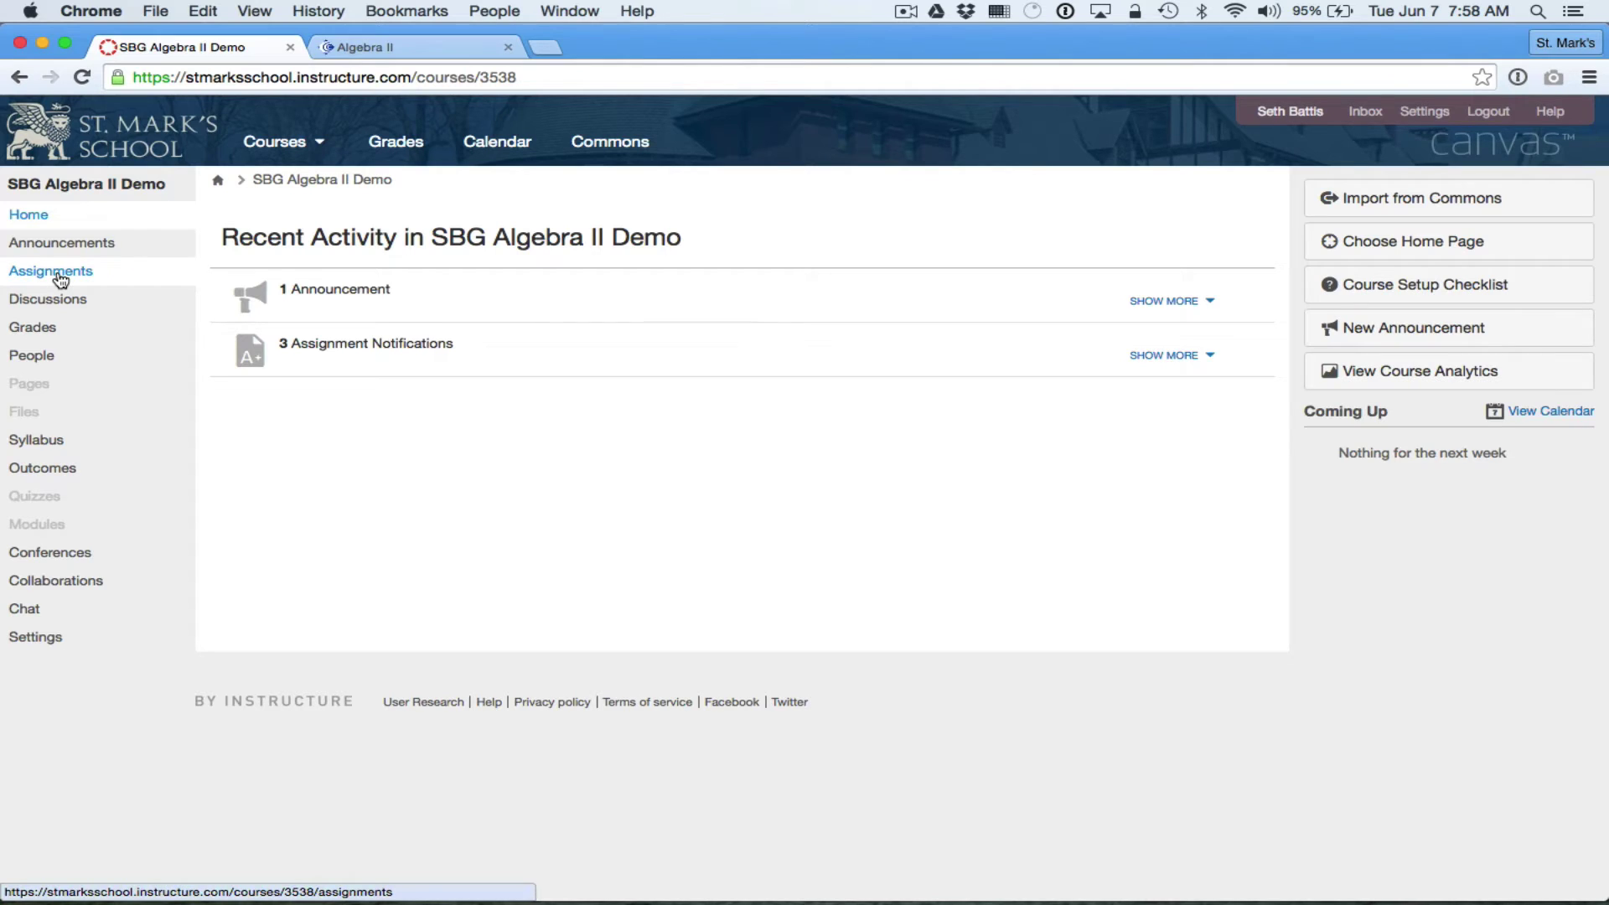
pyautogui.click(59, 279)
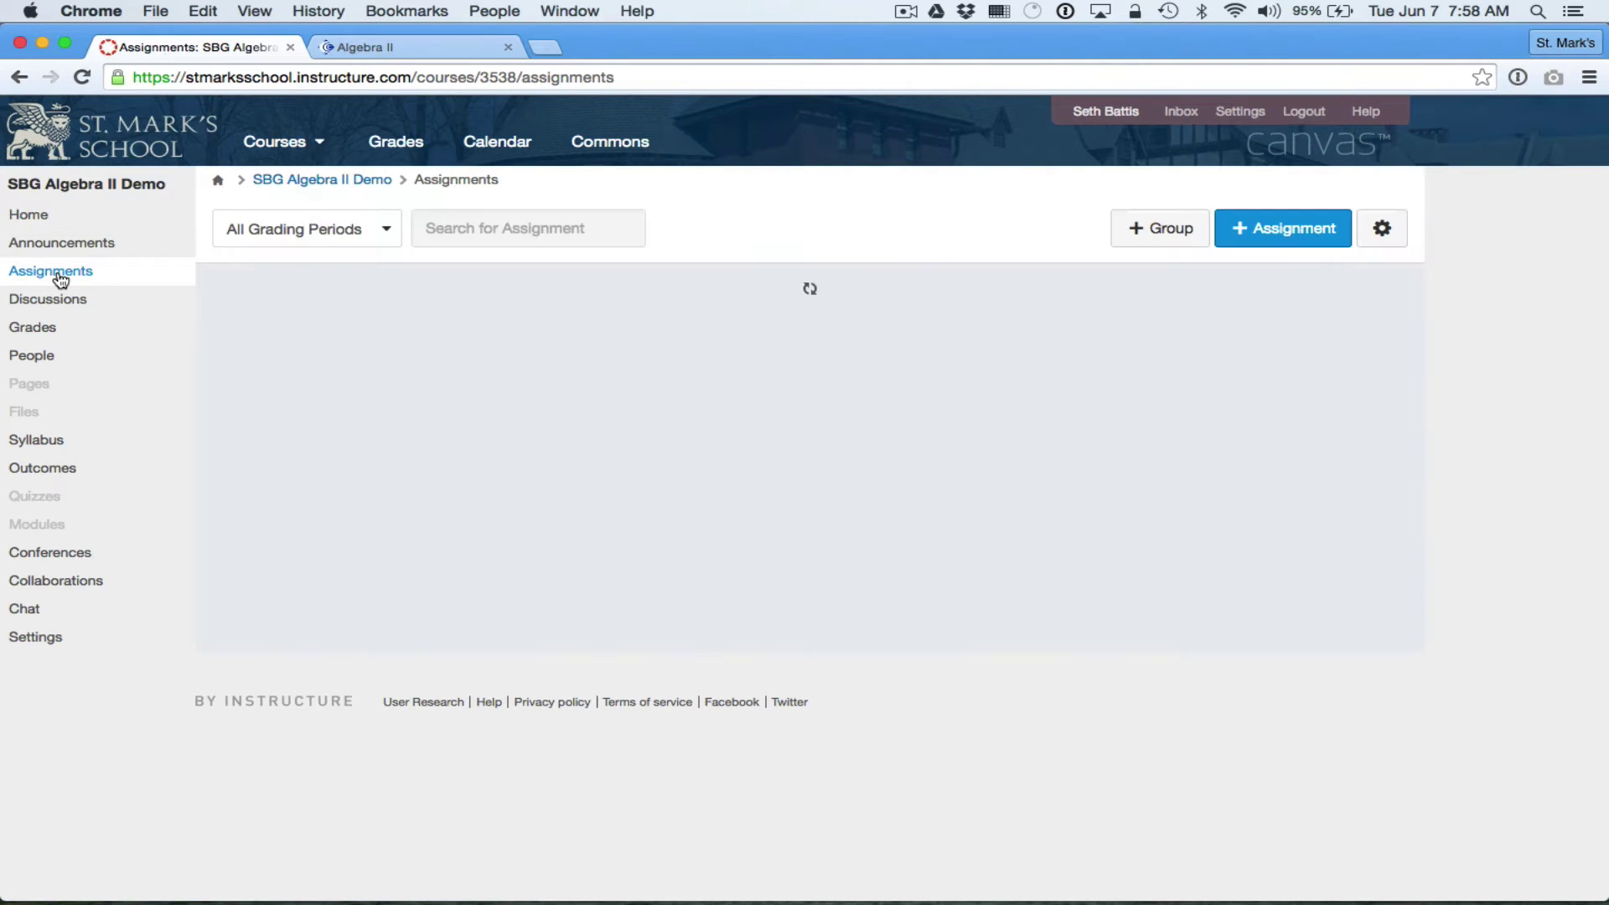
pyautogui.click(1284, 236)
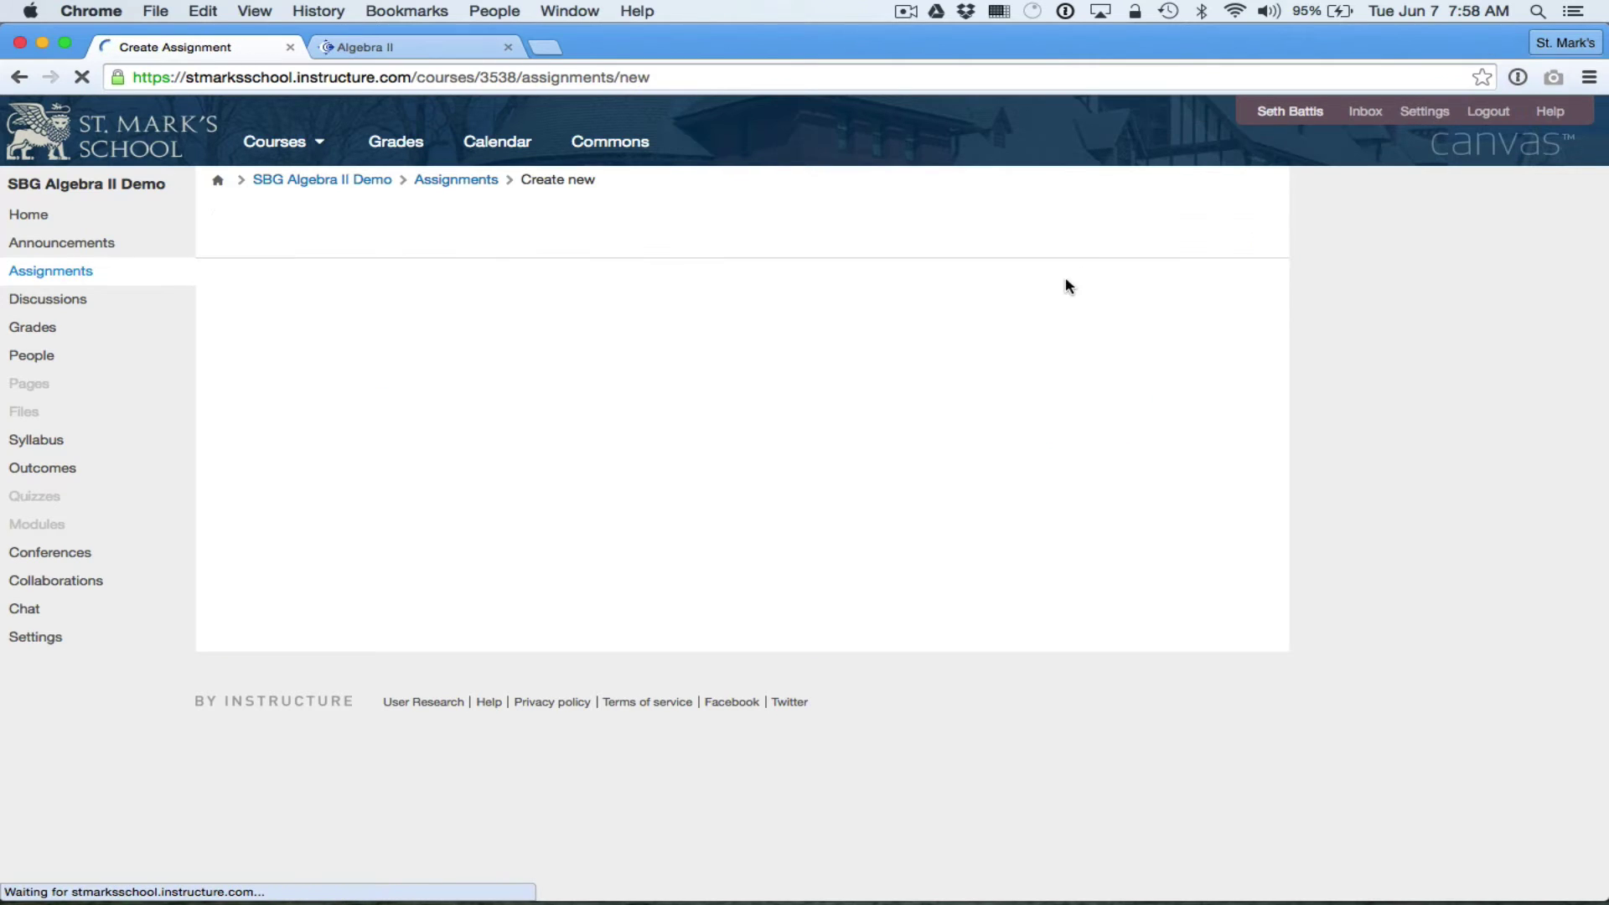
pyautogui.click(349, 299)
pyautogui.write('As')
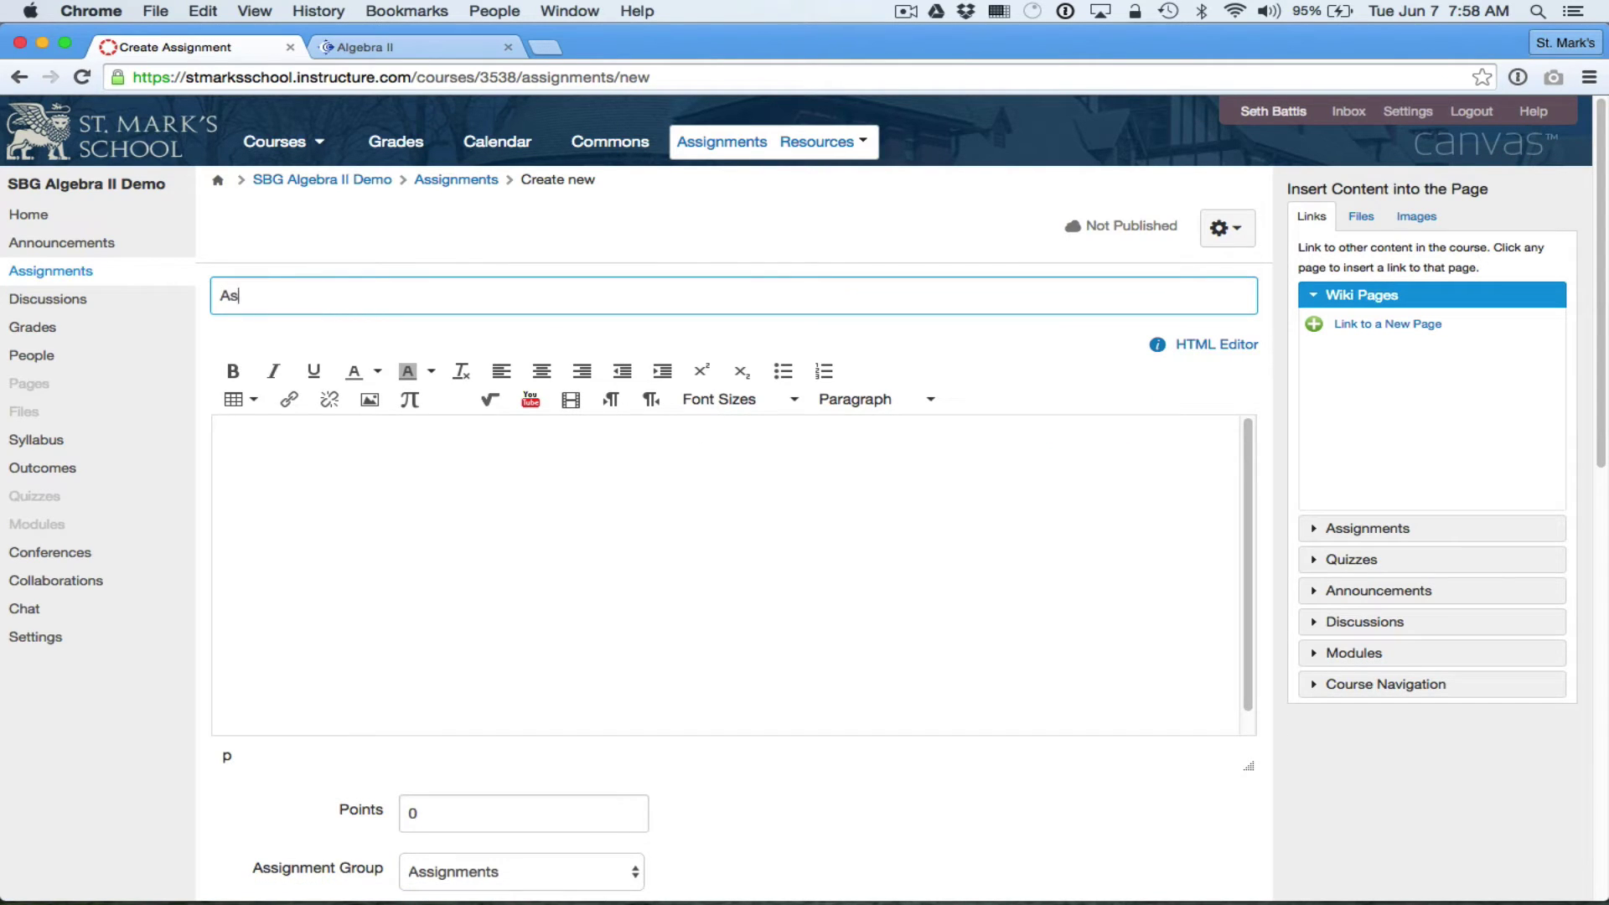
pyautogui.write('essment ')
pyautogui.write('s')
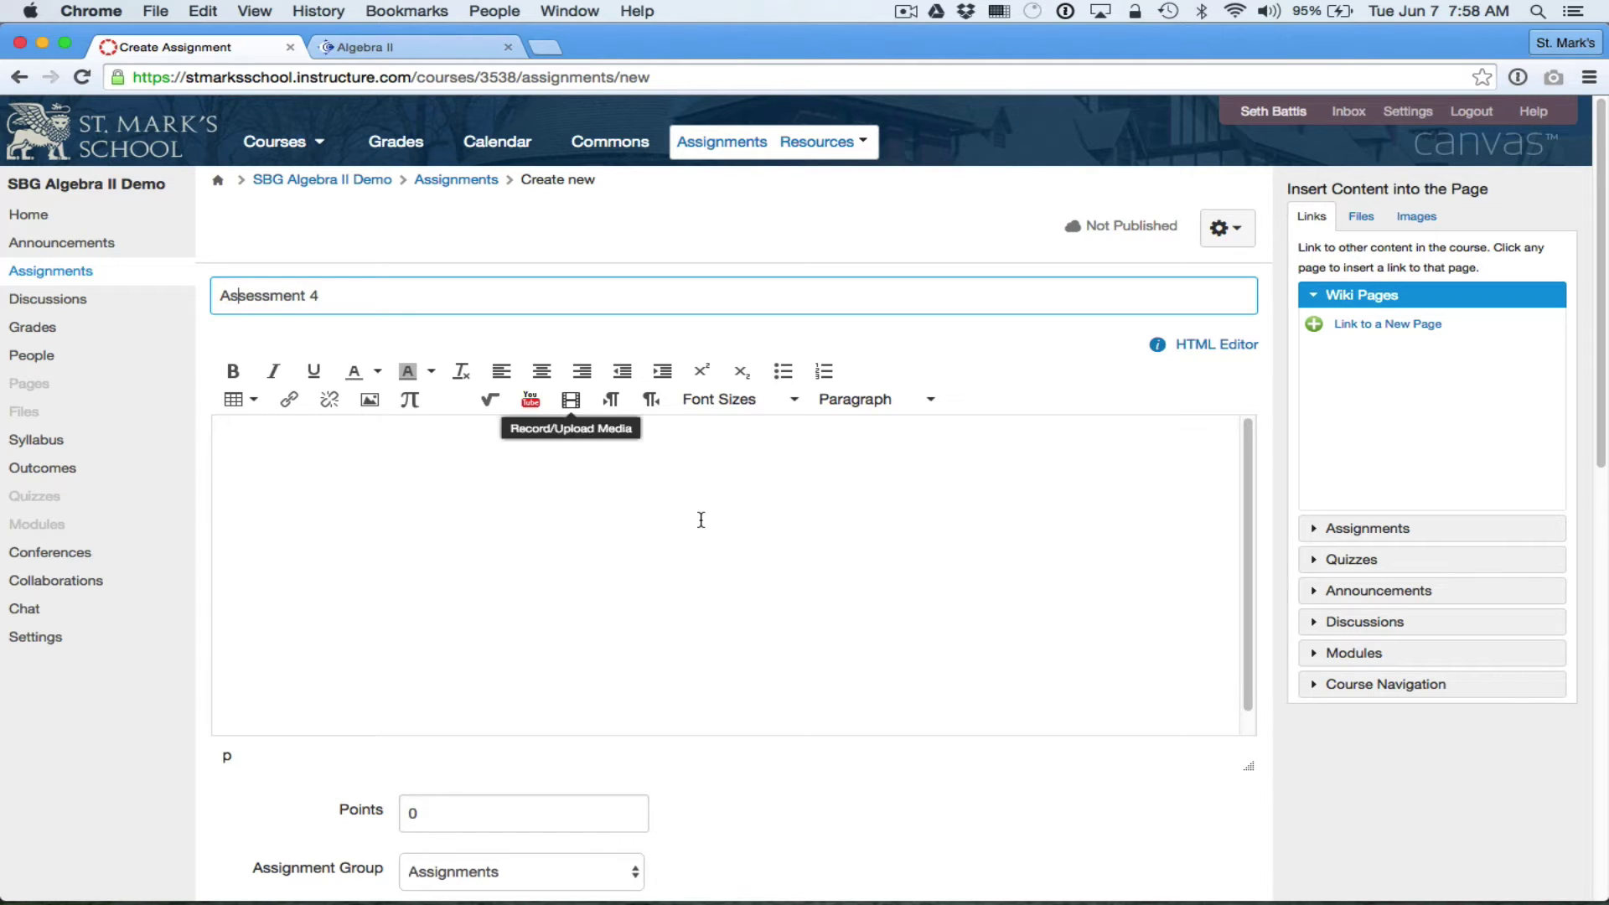
# - Set the assignment's due date to Jun 10 at 11:59pm for everyone
pyautogui.scroll(-15, 775, 574)
pyautogui.click(779, 539)
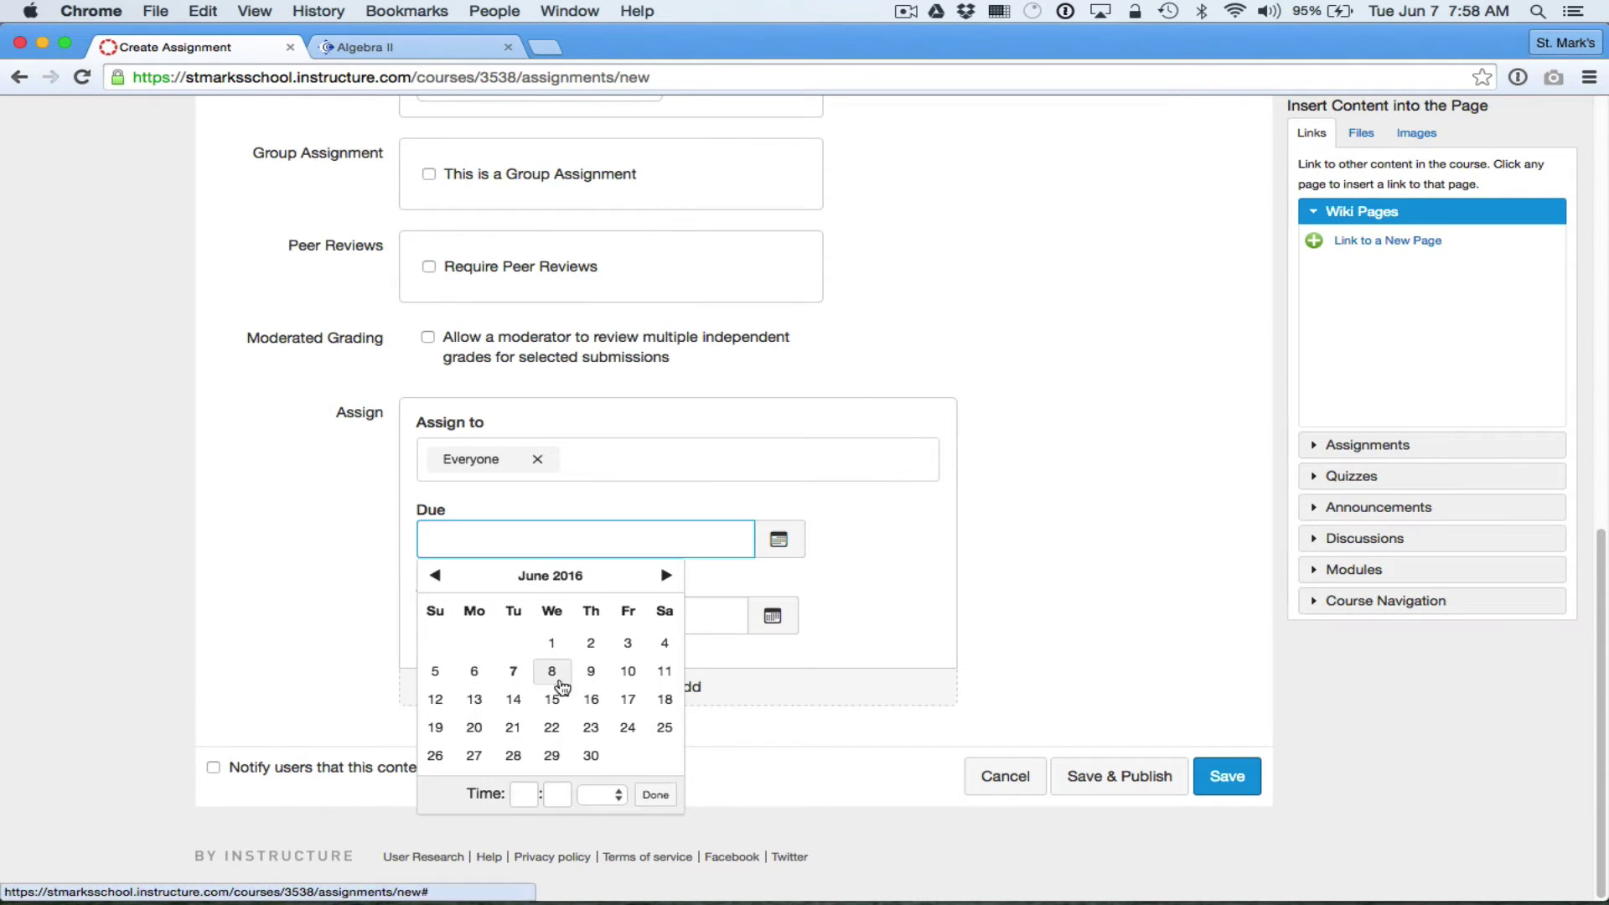
pyautogui.click(627, 672)
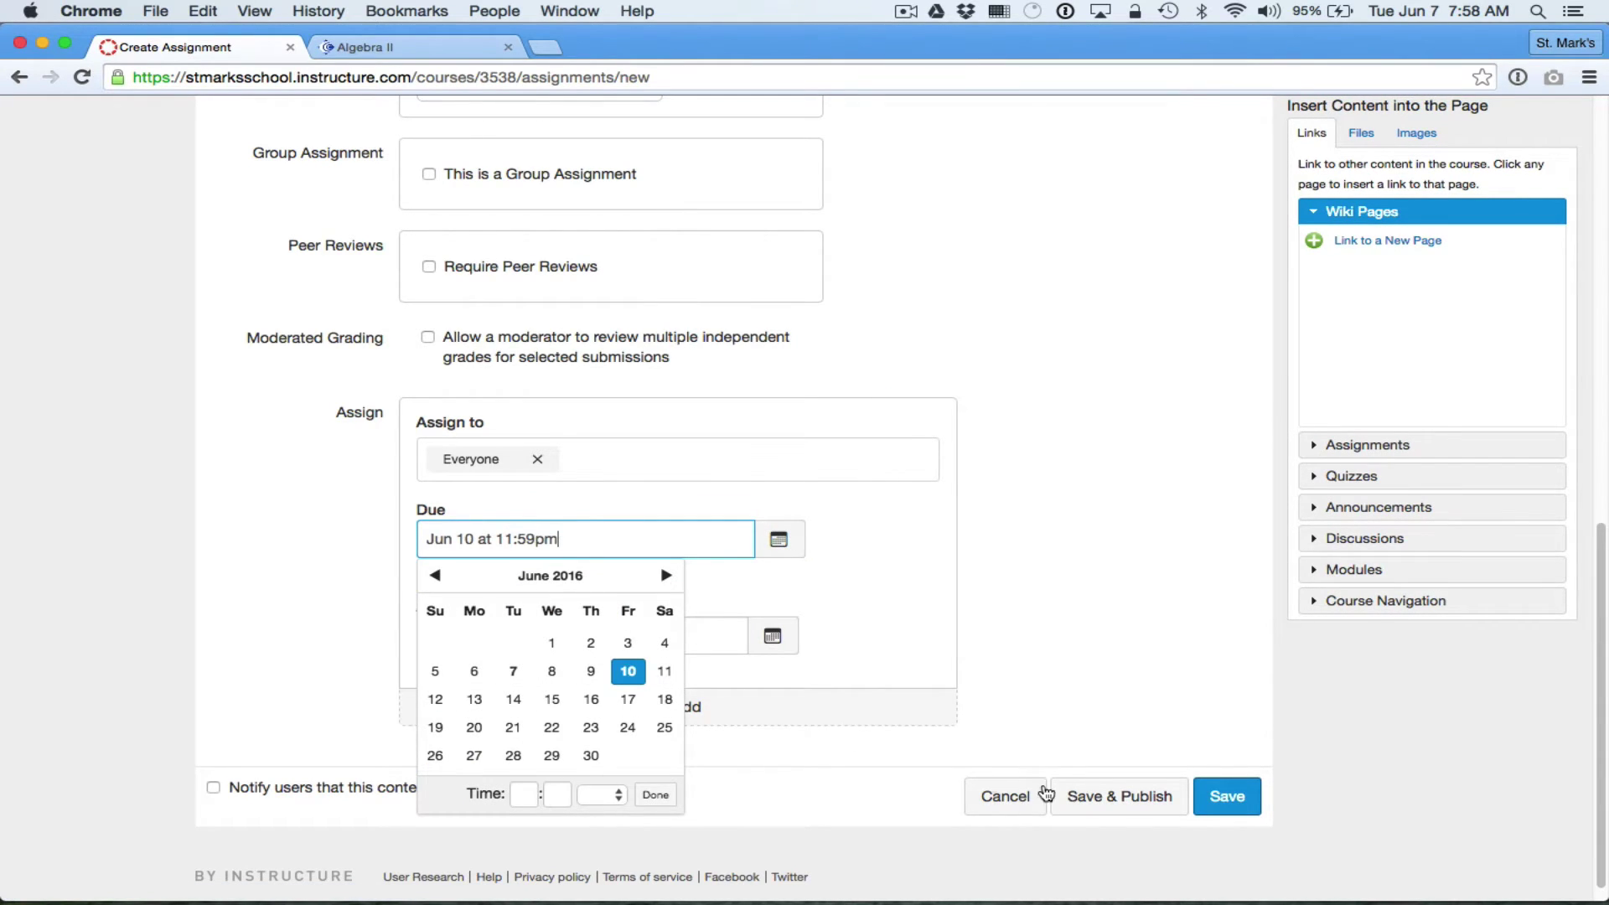
# - Save and publish Assessment 4, and attach the existing Assessment 1 rubric from the SBG Algebra II Demo course
pyautogui.click(1139, 803)
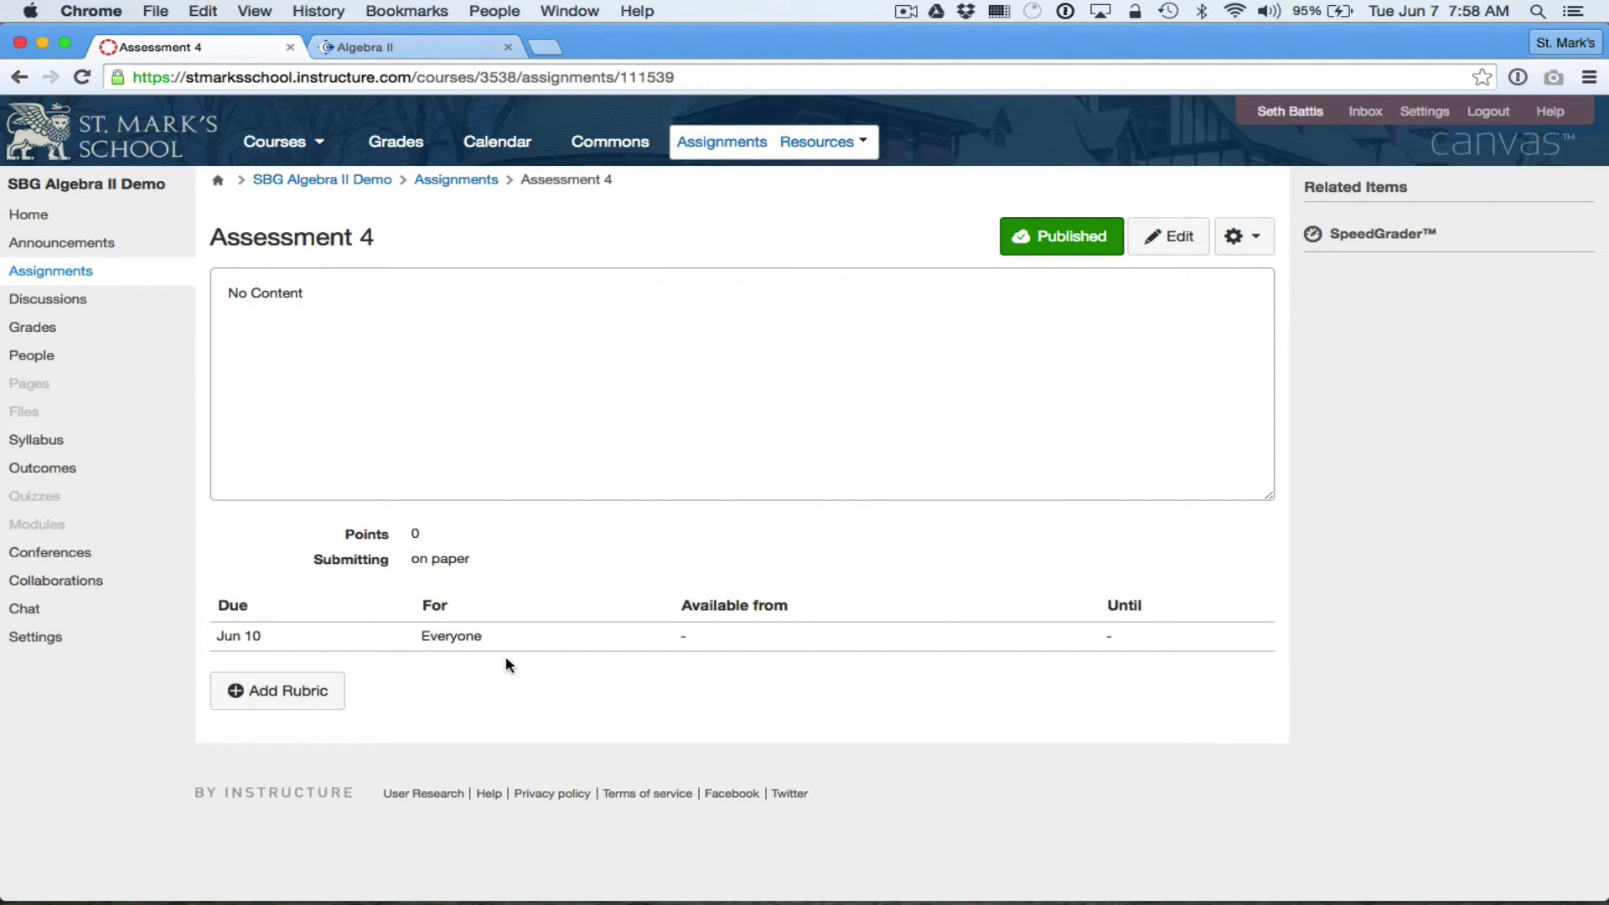
pyautogui.click(318, 699)
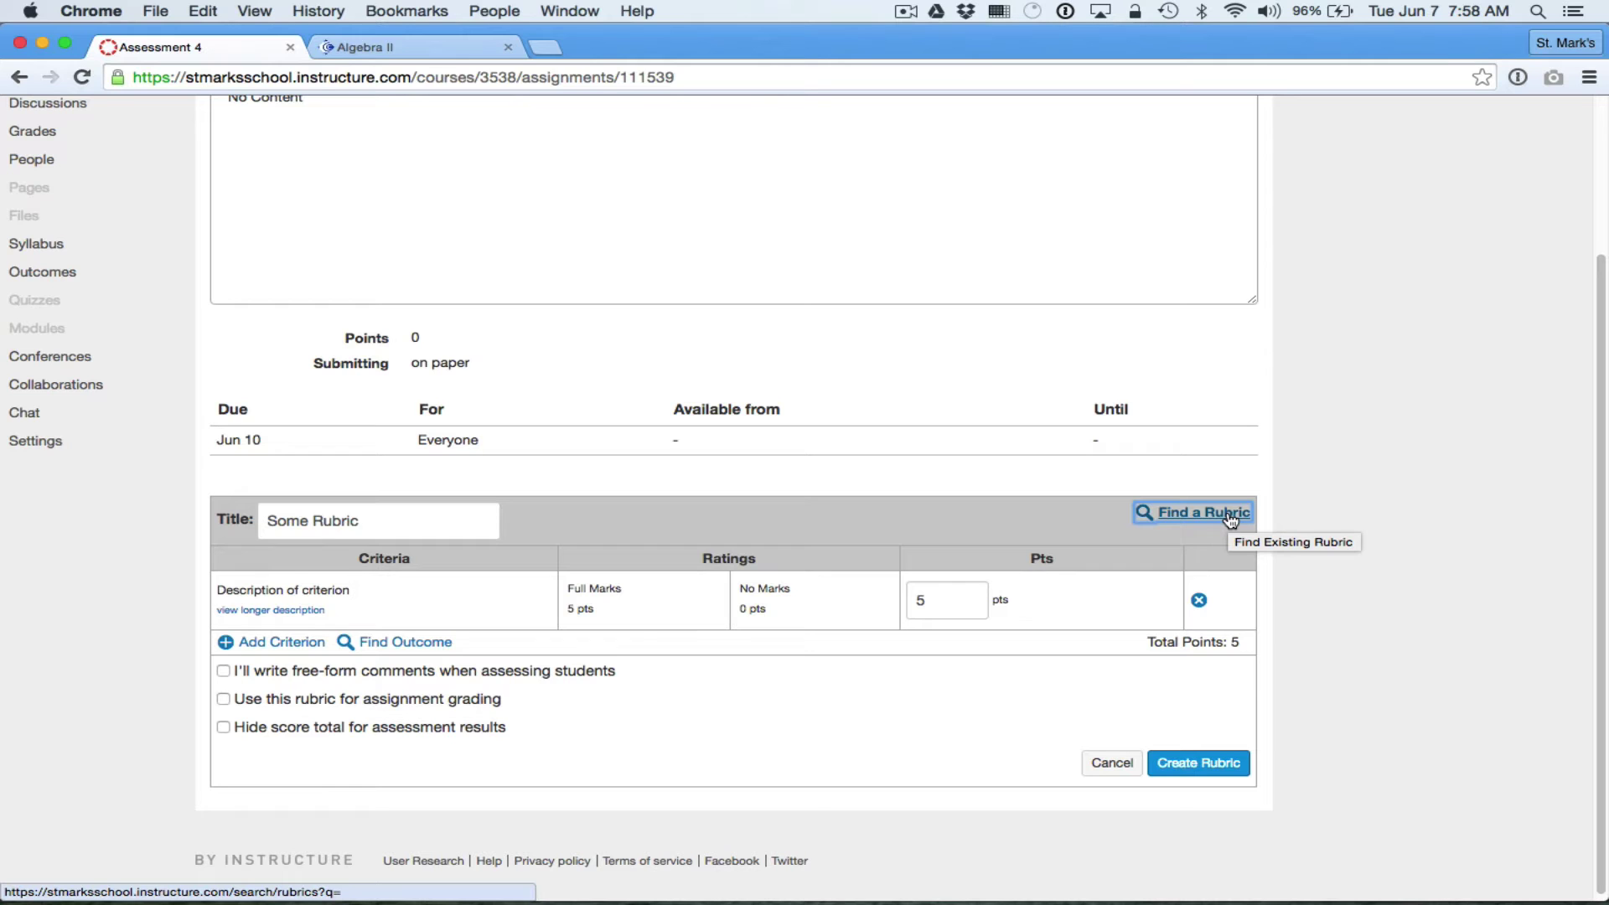
pyautogui.click(1230, 520)
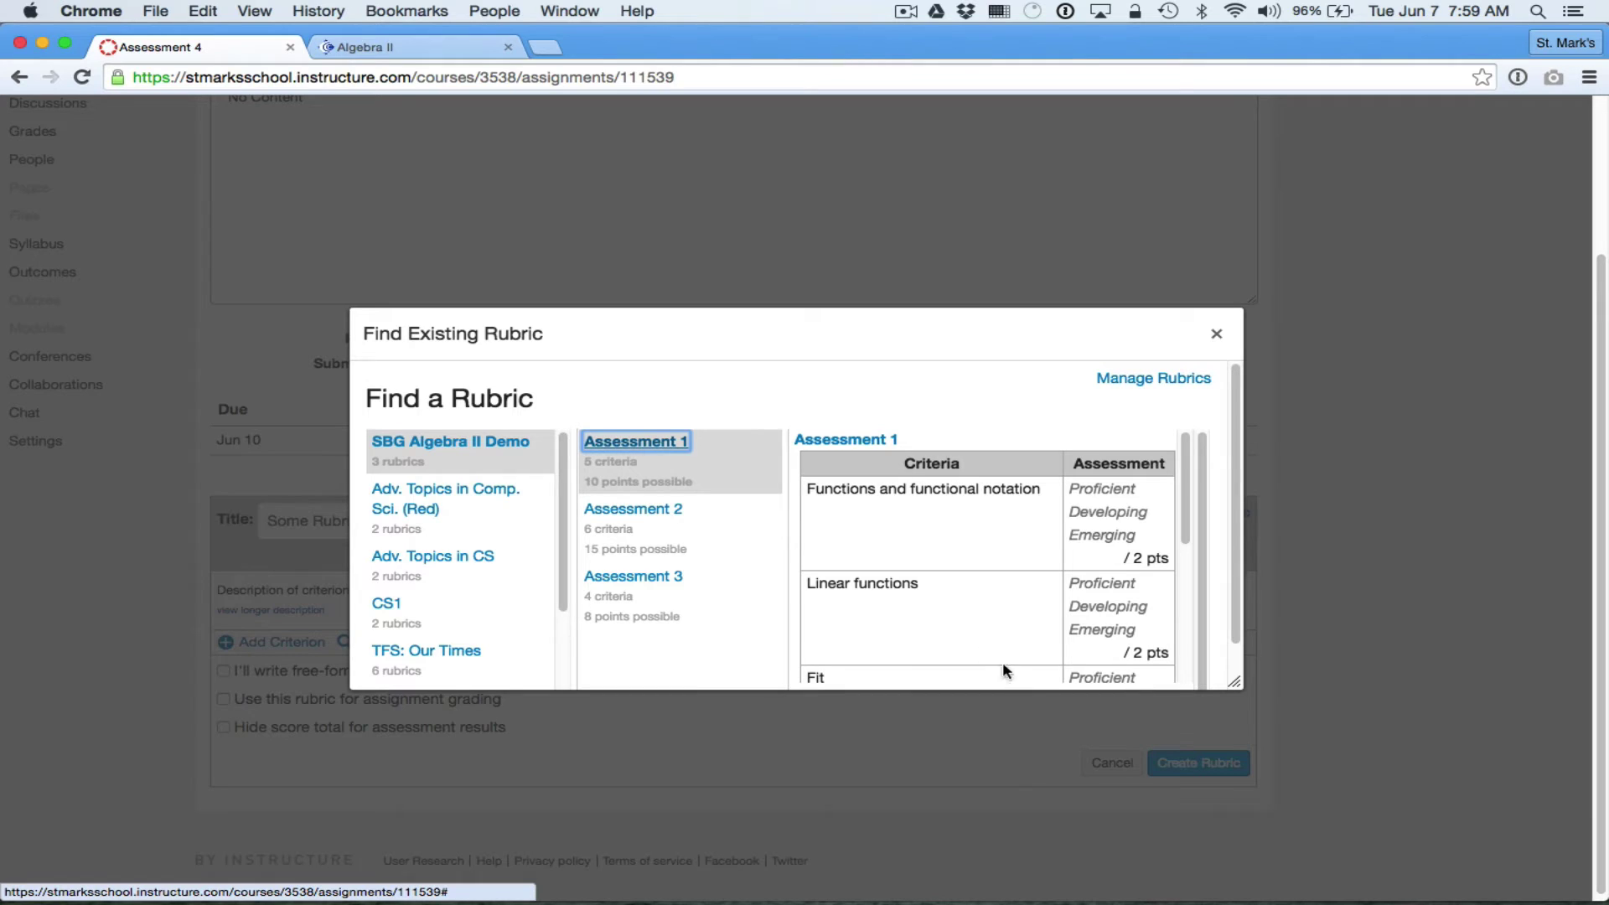
pyautogui.scroll(-2, 1236, 544)
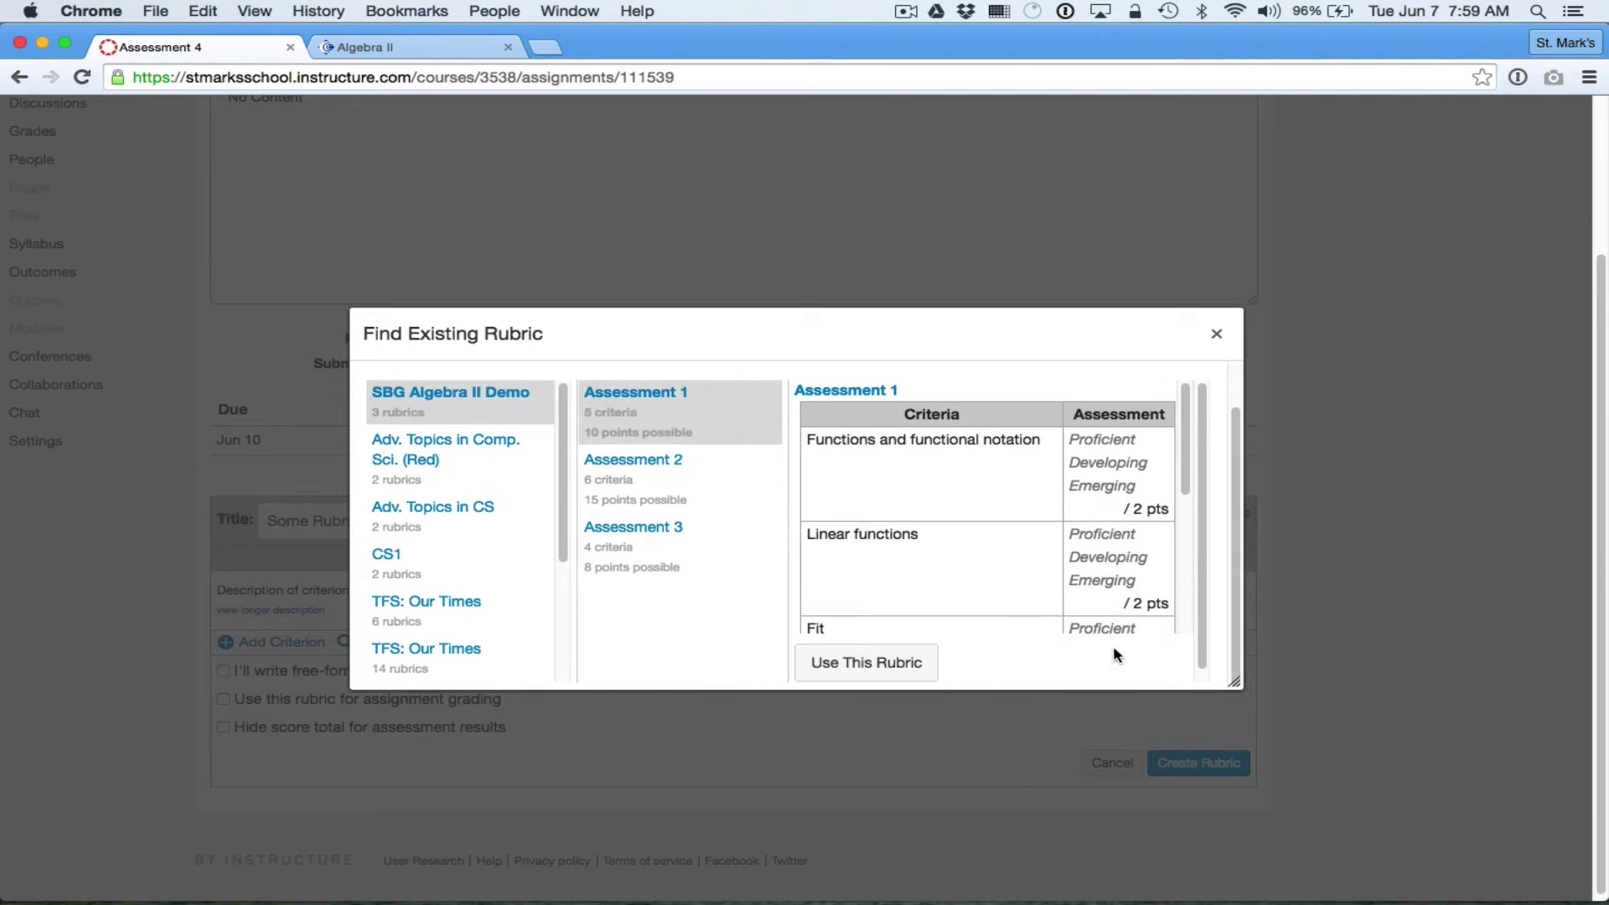
pyautogui.click(861, 397)
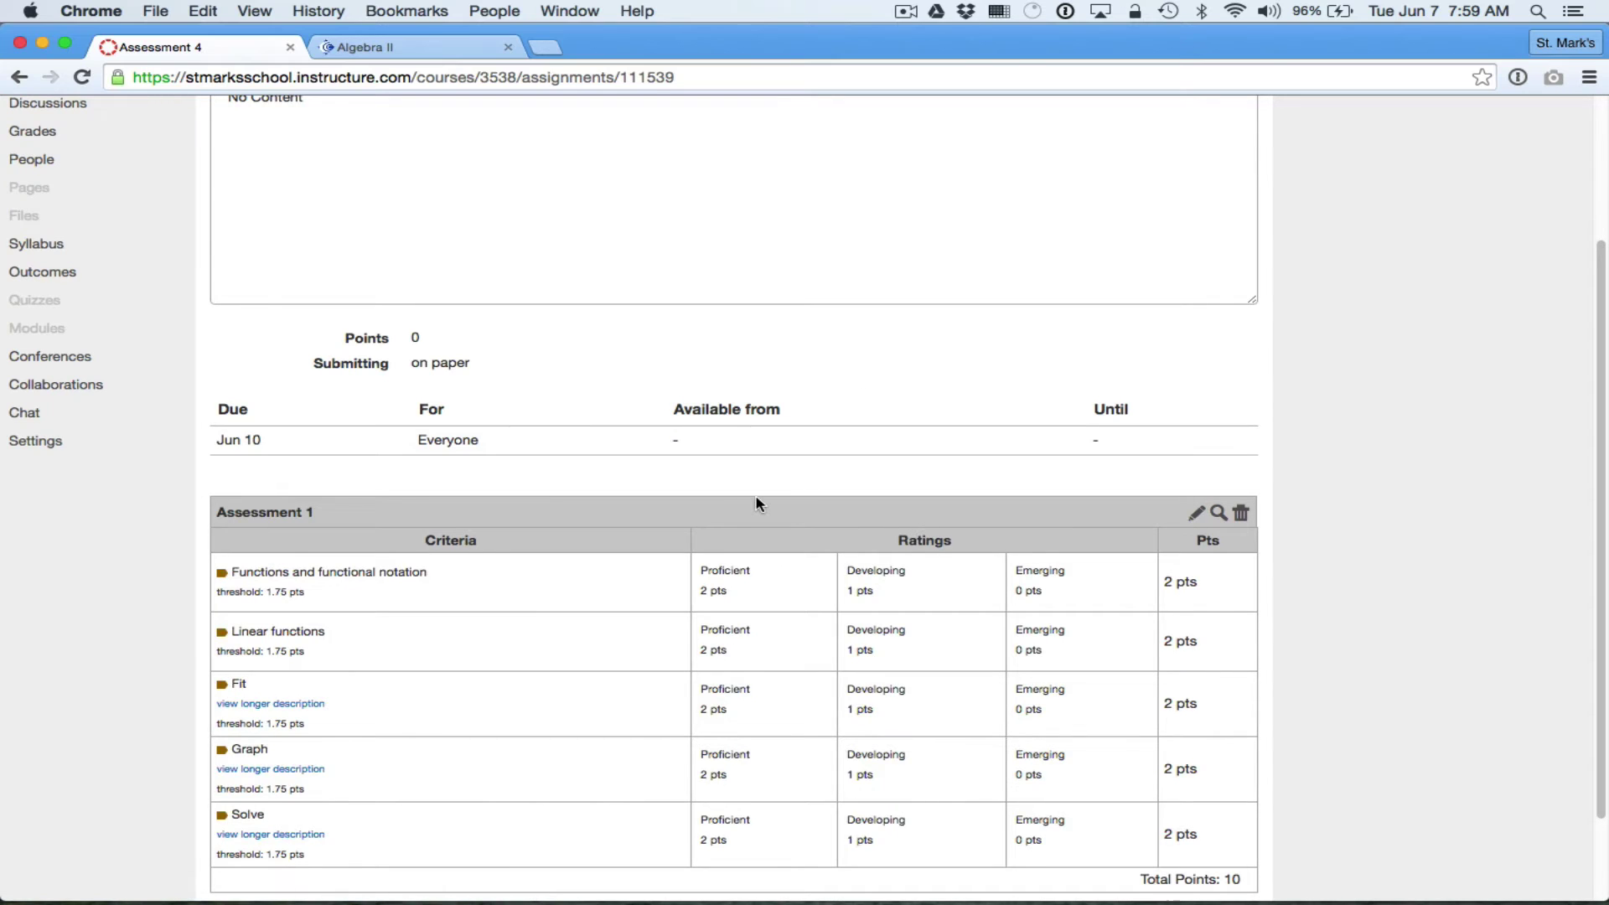
# - Open the attached rubric for editing and retitle it "Assessment 4"
pyautogui.scroll(-2, 757, 502)
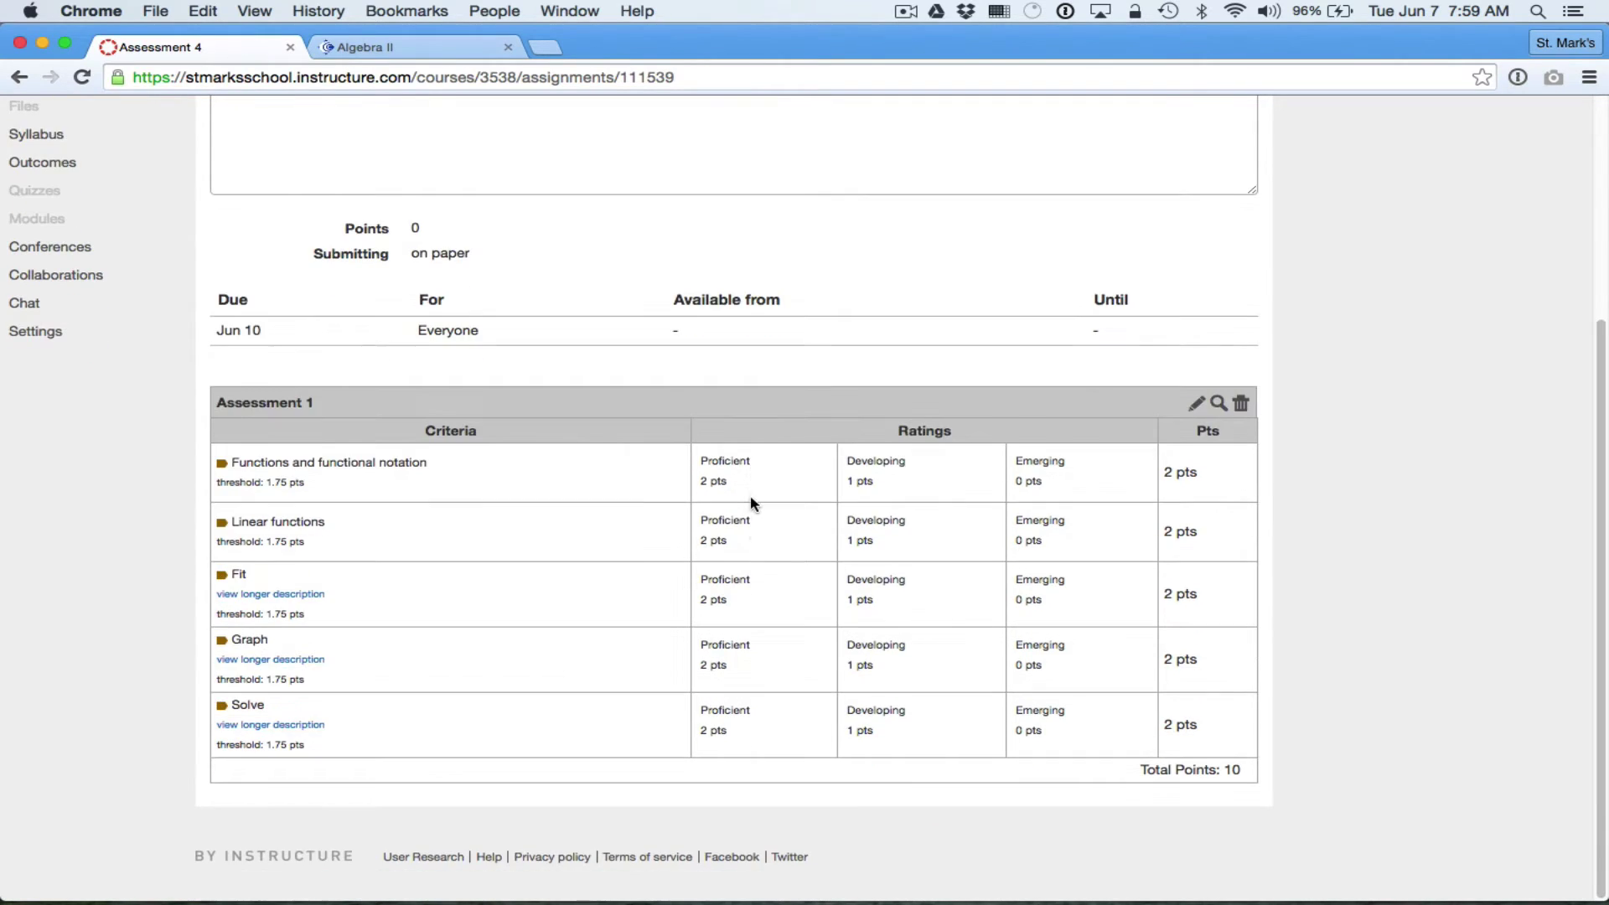
pyautogui.scroll(5, 412, 492)
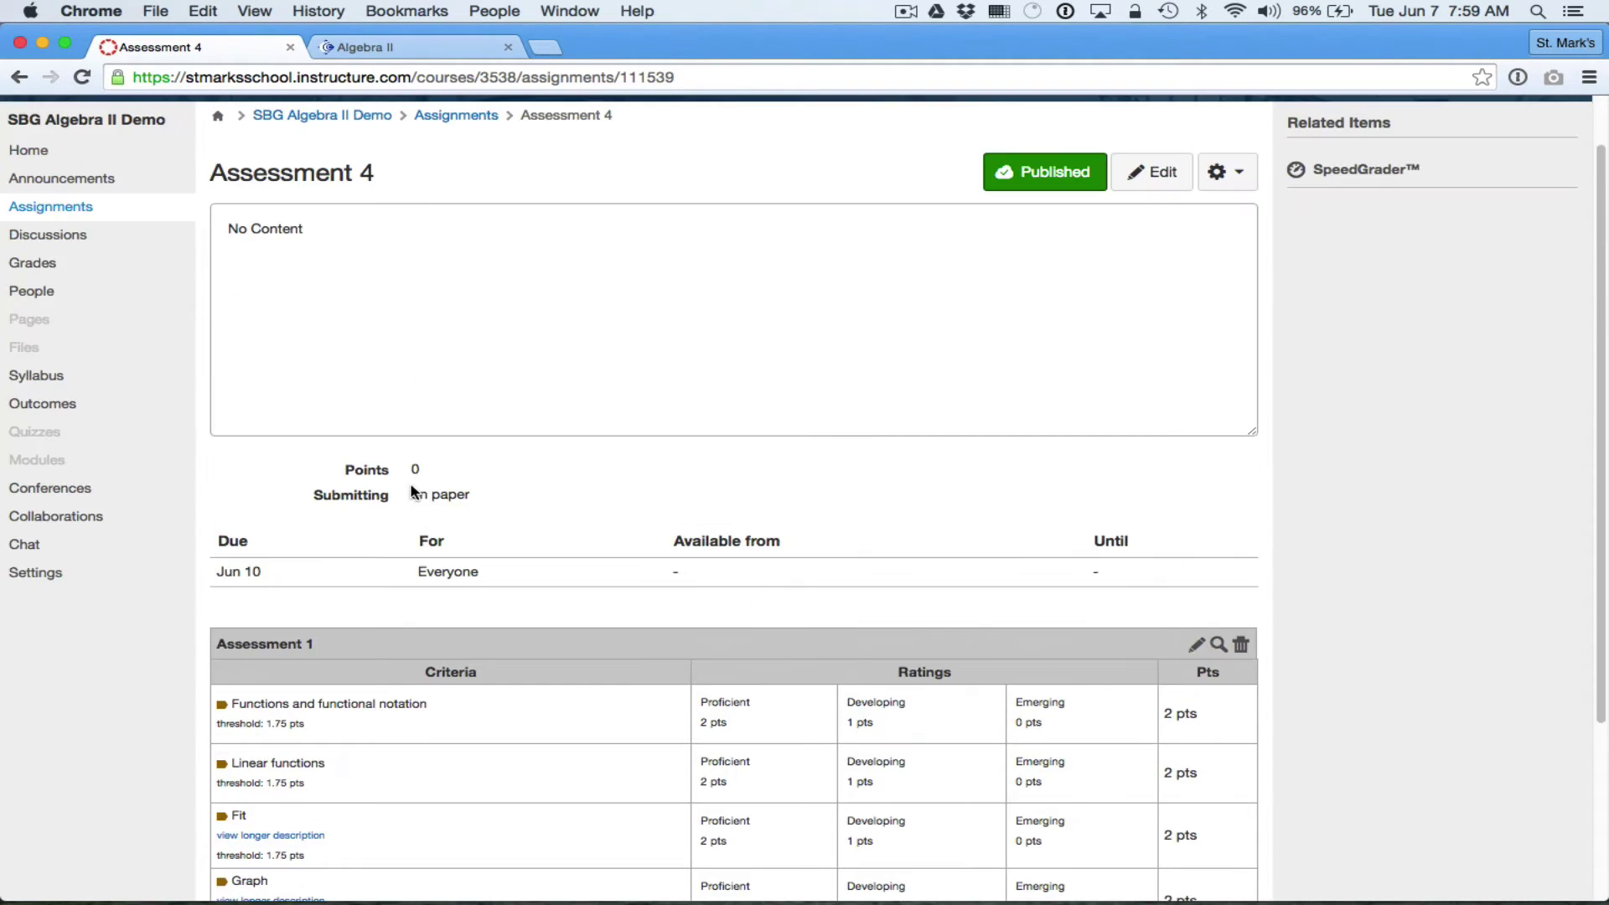
pyautogui.scroll(-2, 412, 492)
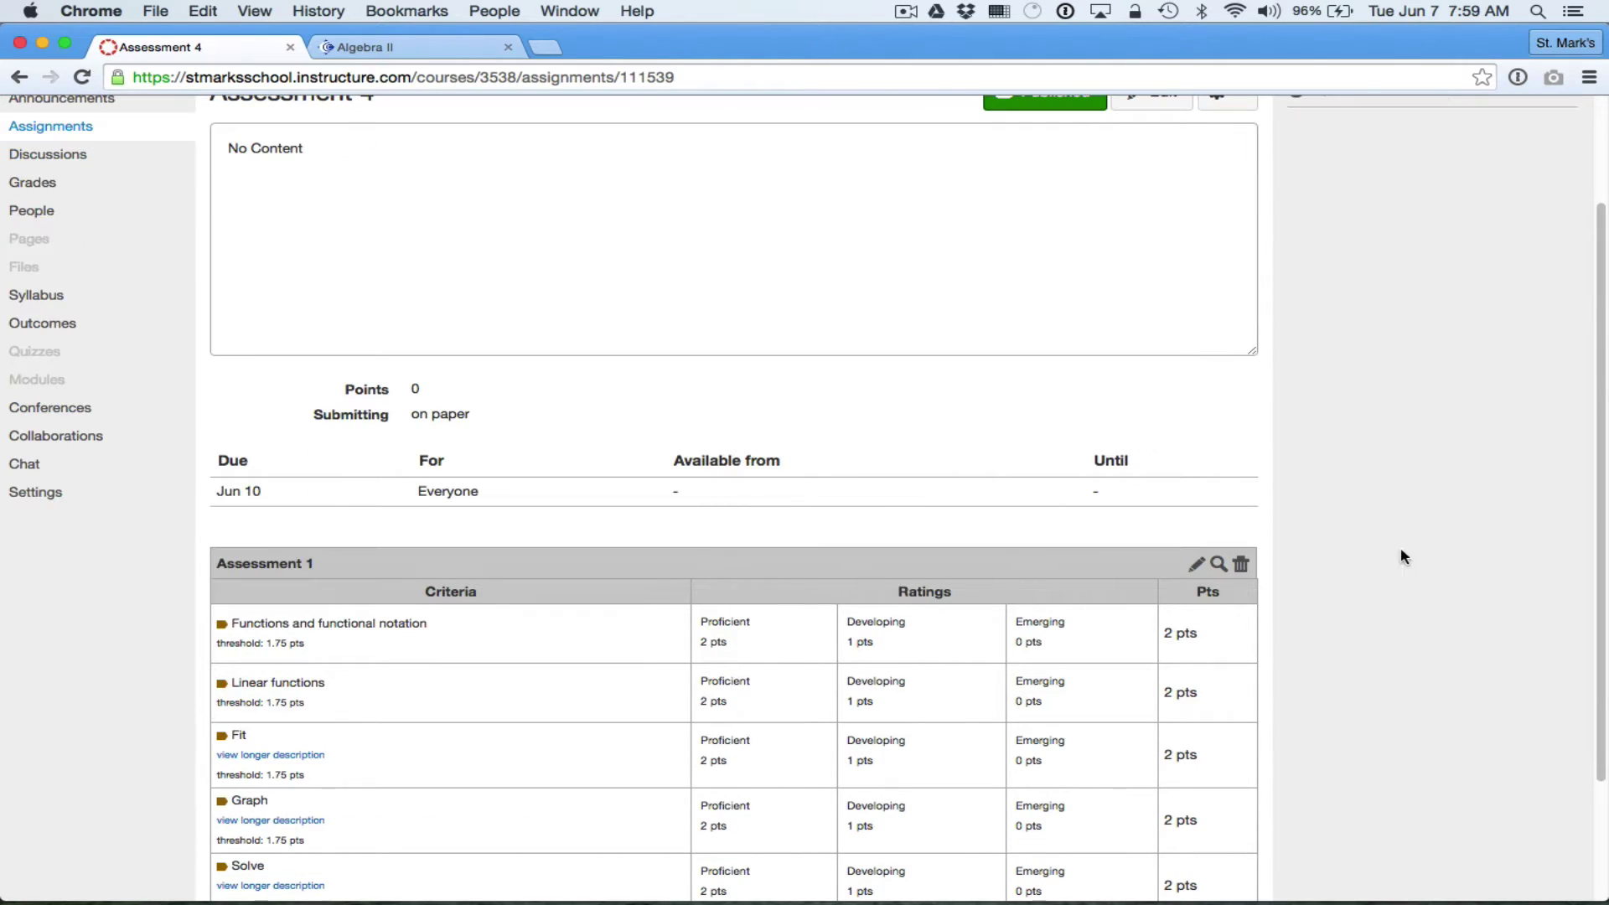
pyautogui.click(1195, 567)
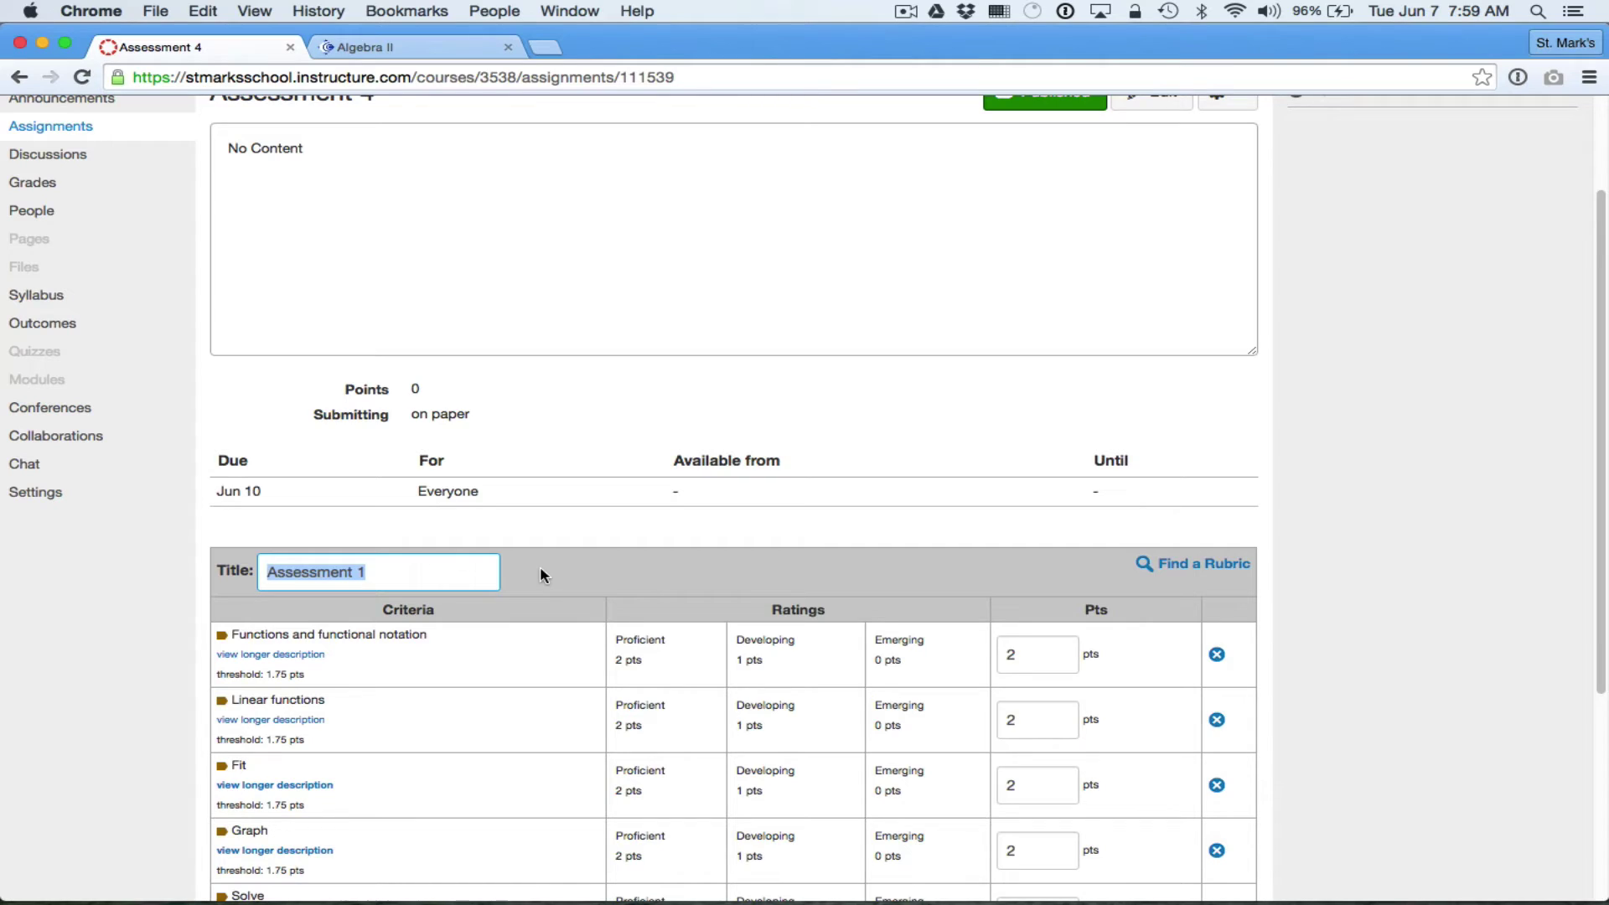
pyautogui.write('Asse')
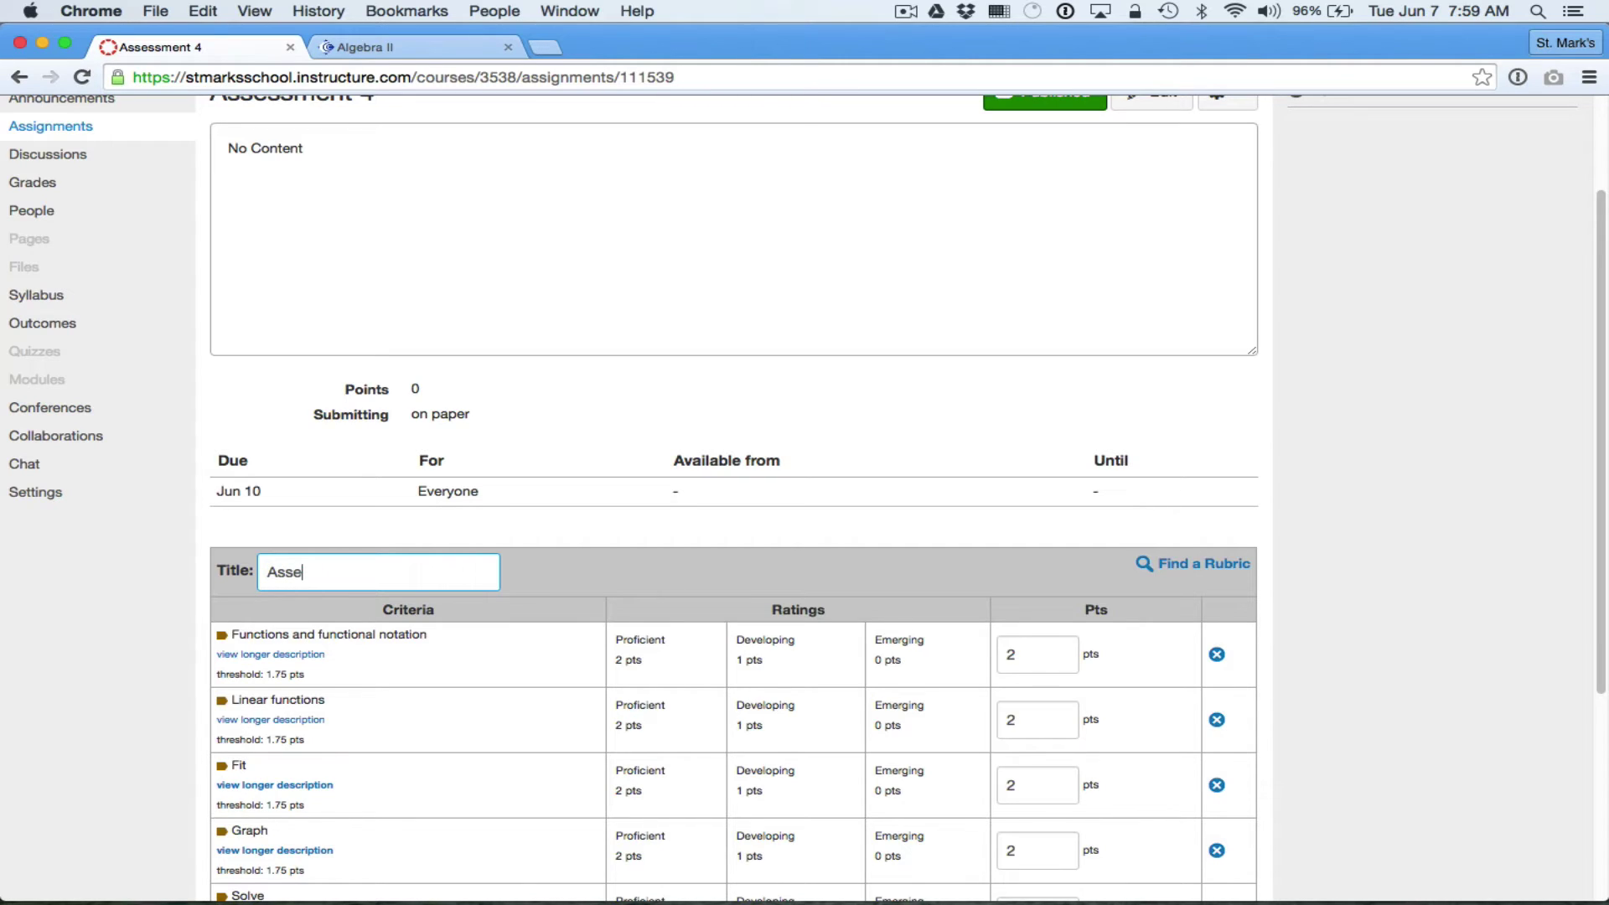
pyautogui.write('ssment')
# - Remove all the criteria copied from Assessment 1: Functions and functional notation, Linear functions, Fit, Graph and Solve
pyautogui.scroll(-5, 1226, 530)
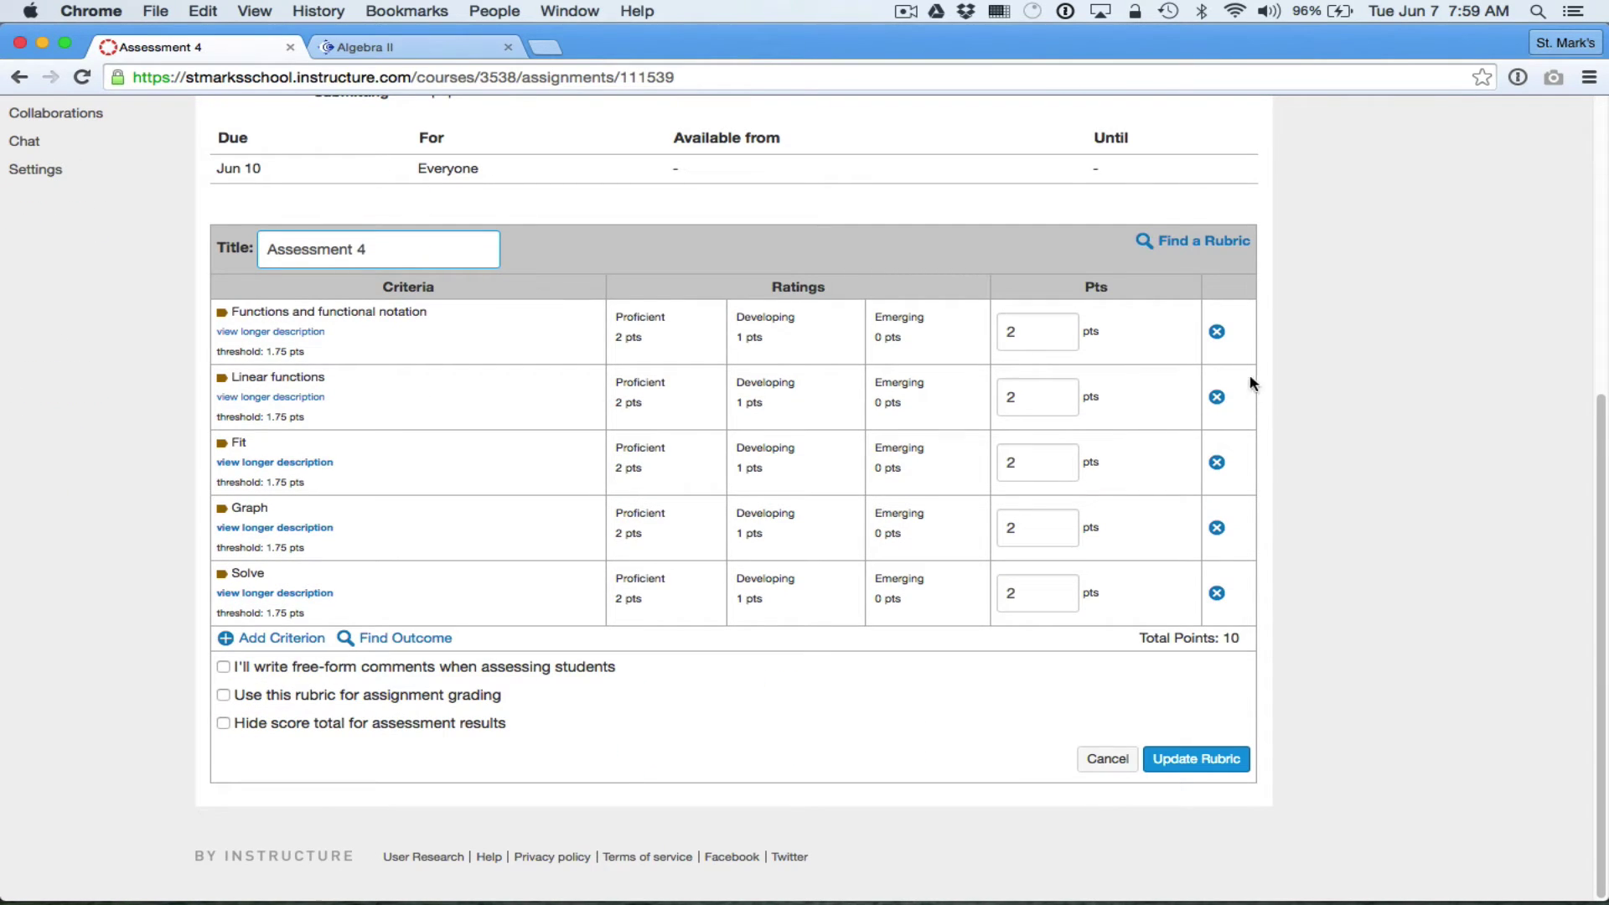
pyautogui.click(1217, 592)
pyautogui.click(1217, 526)
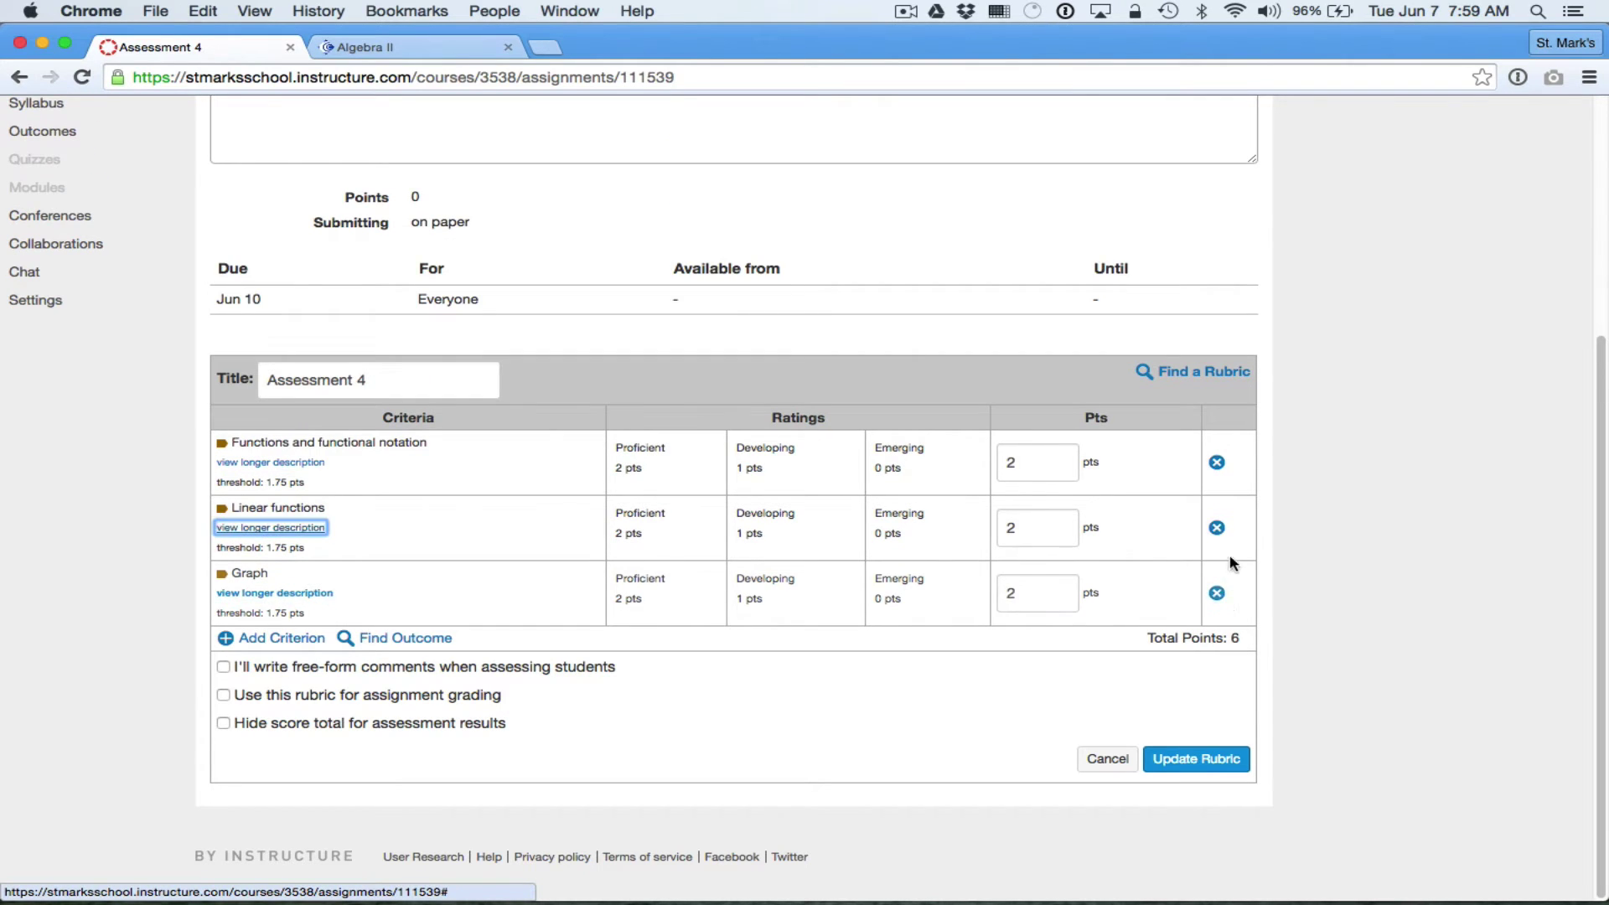
pyautogui.click(1217, 592)
pyautogui.click(1217, 528)
pyautogui.click(1215, 590)
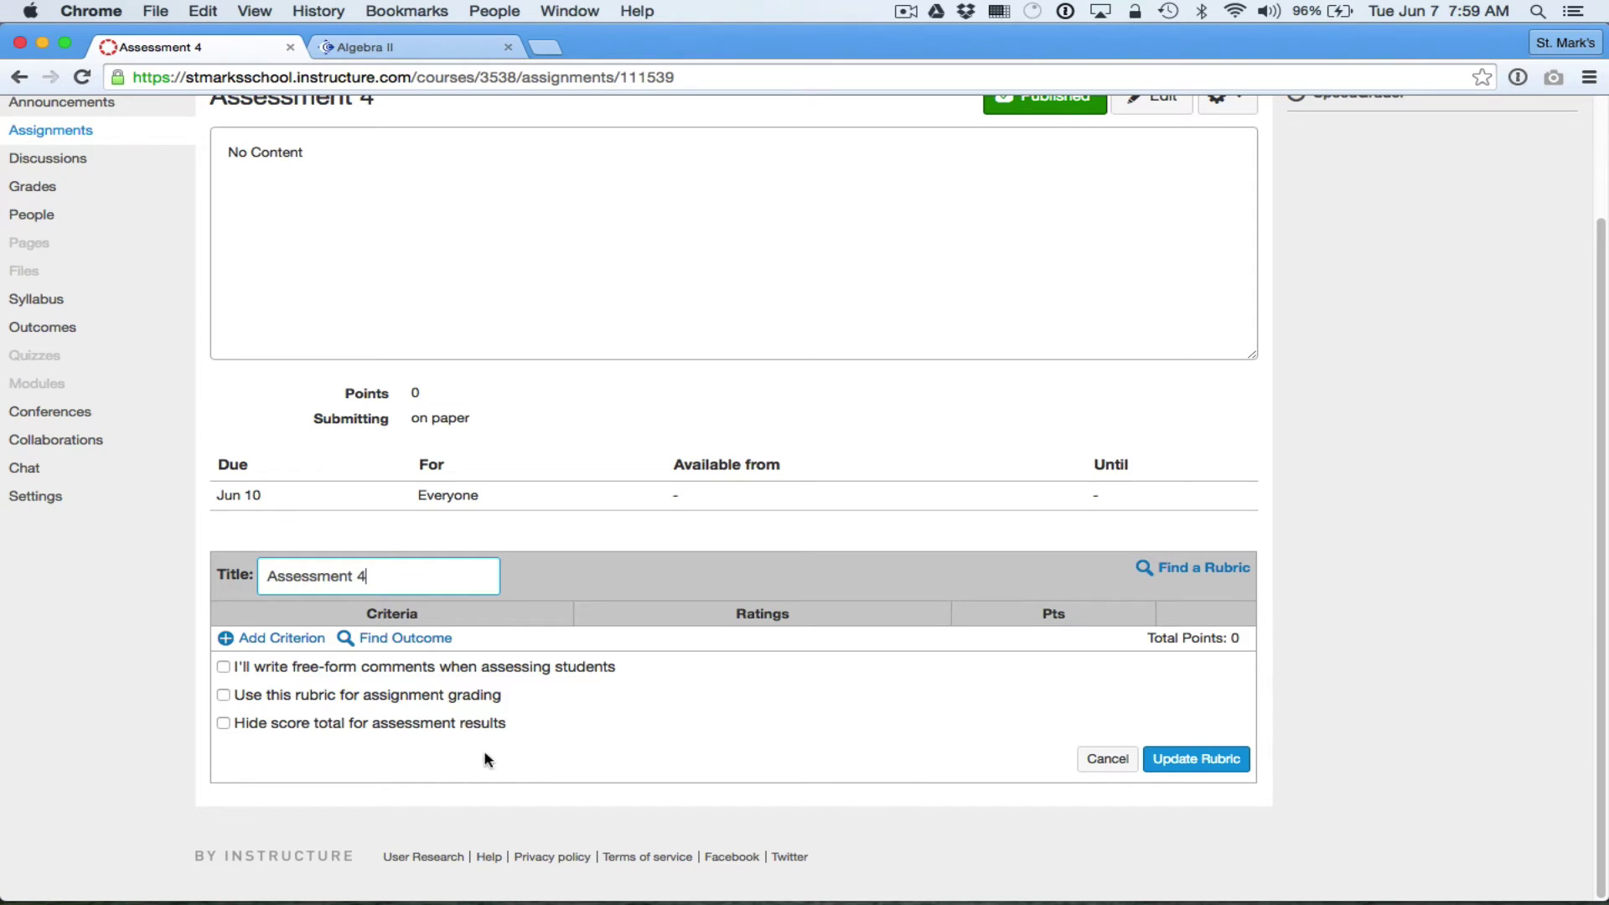
# - Add a custom criterion named "Handwriting" to the Assessment 4 rubric
pyautogui.click(268, 638)
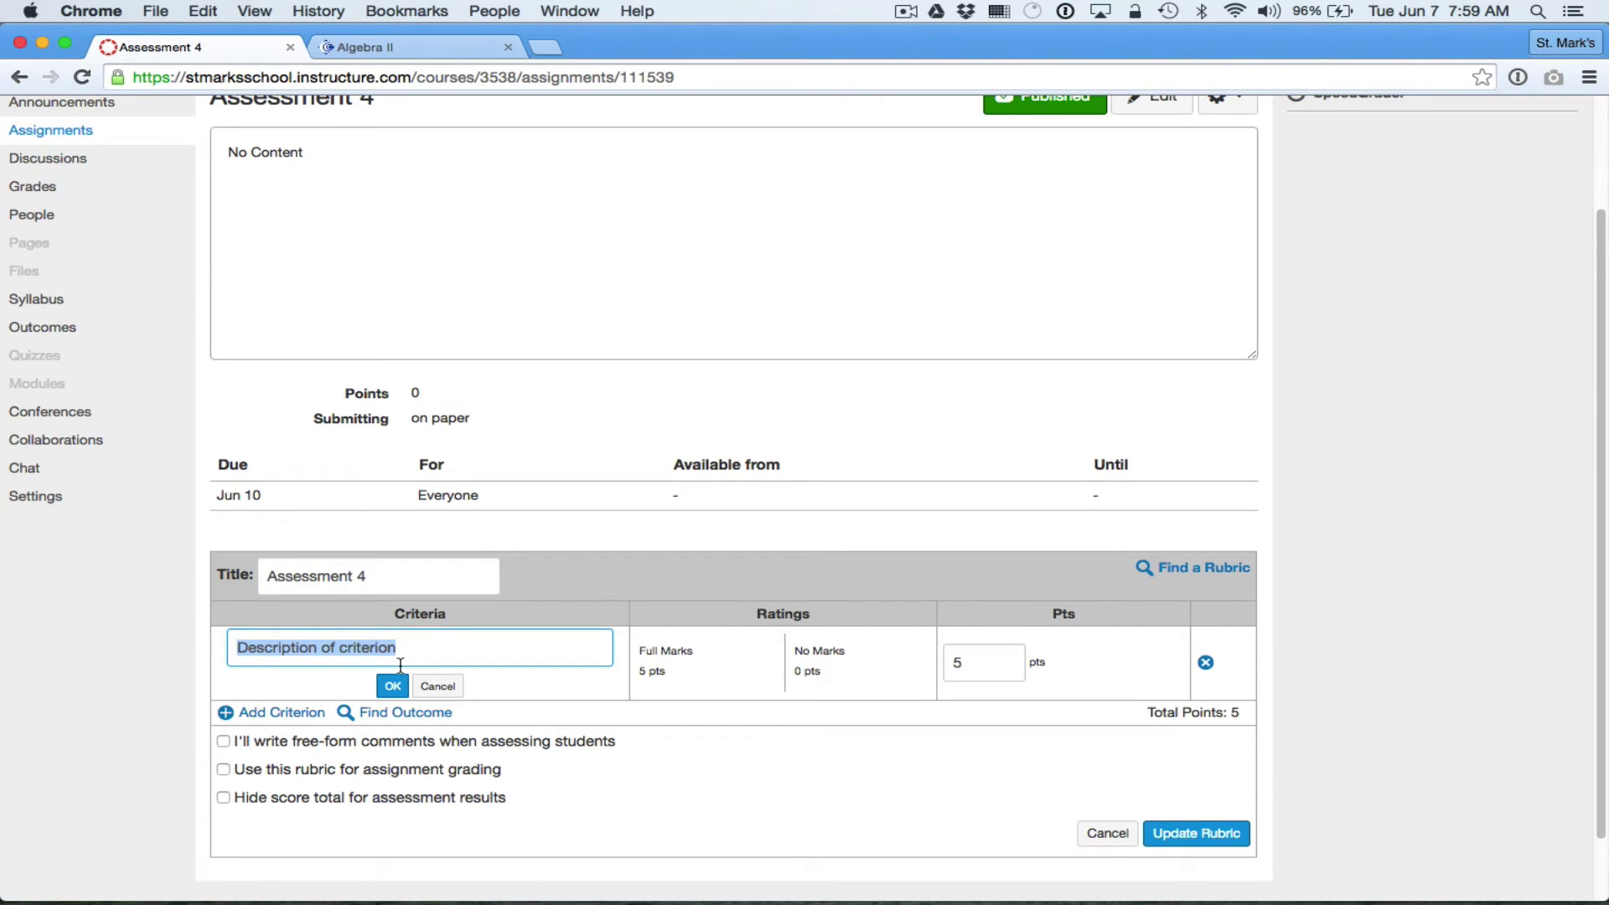
pyautogui.write('Handwriting')
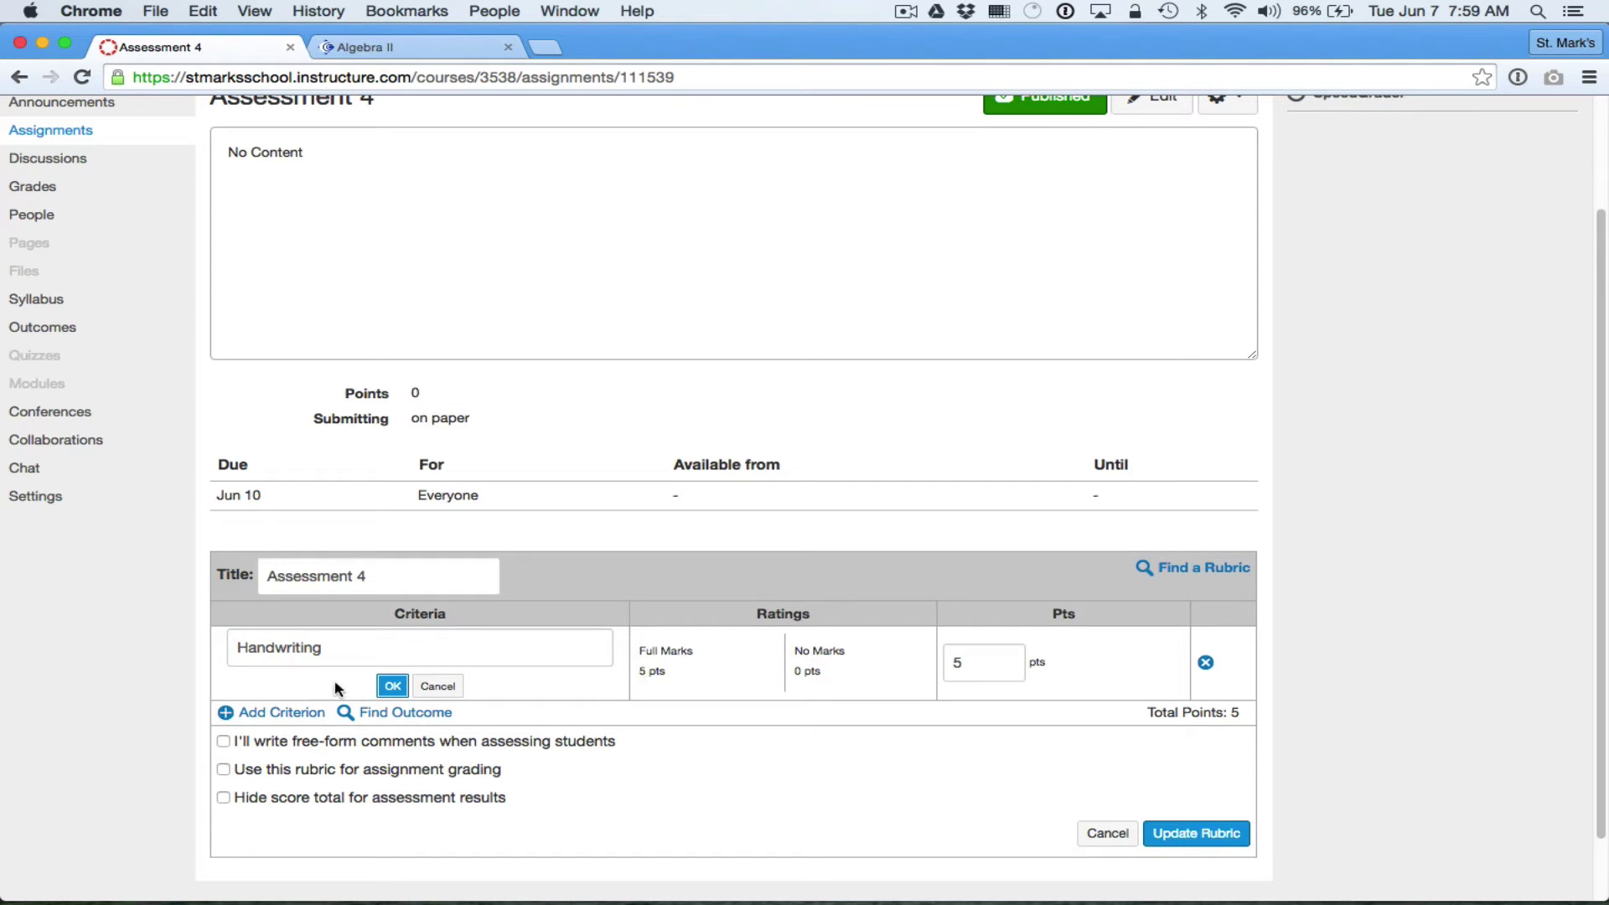
pyautogui.click(393, 685)
# - Split the Handwriting ratings with a middle rating of 3 points described as "Sloppy but legible"
pyautogui.moveTo(666, 671)
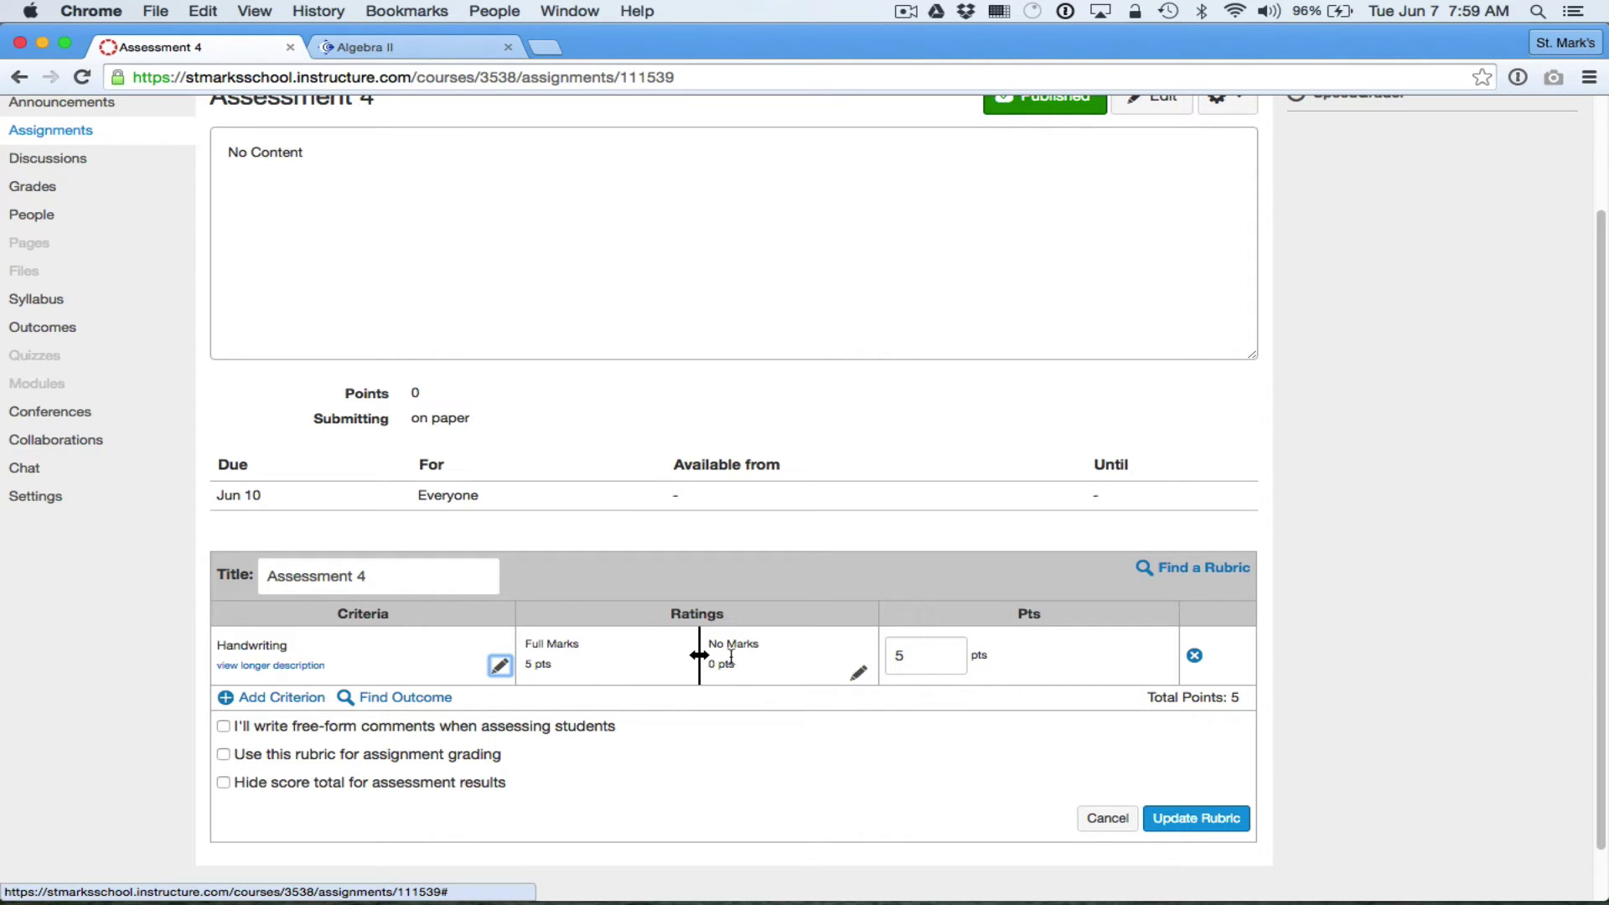
pyautogui.moveTo(611, 665)
pyautogui.click(700, 659)
pyautogui.click(700, 659)
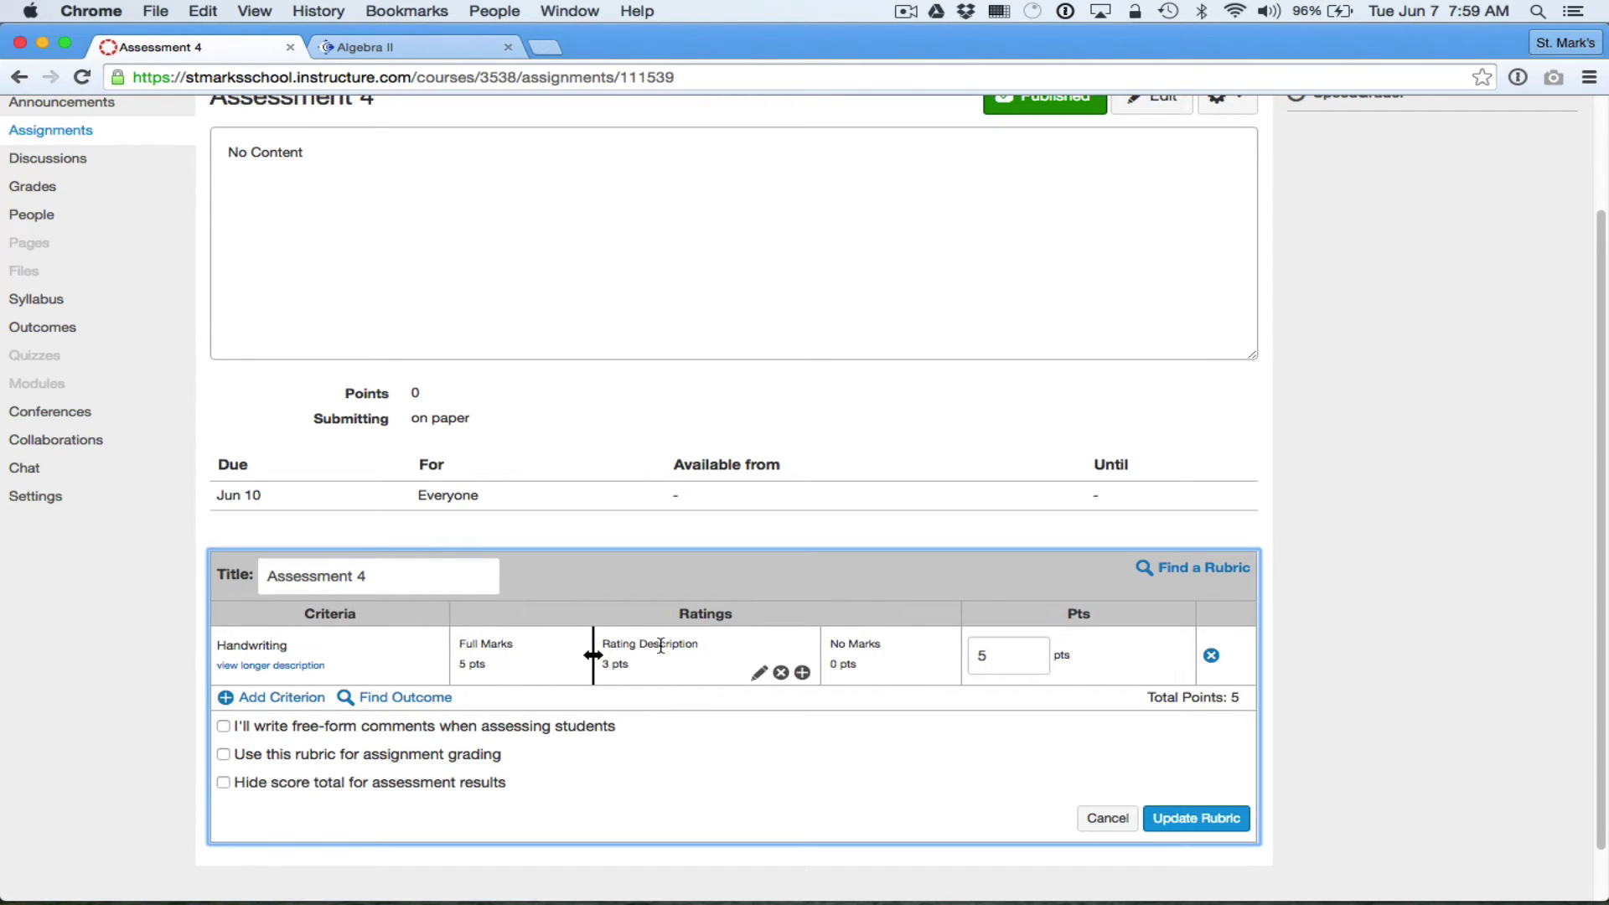
pyautogui.click(759, 675)
pyautogui.write('ppy but legible')
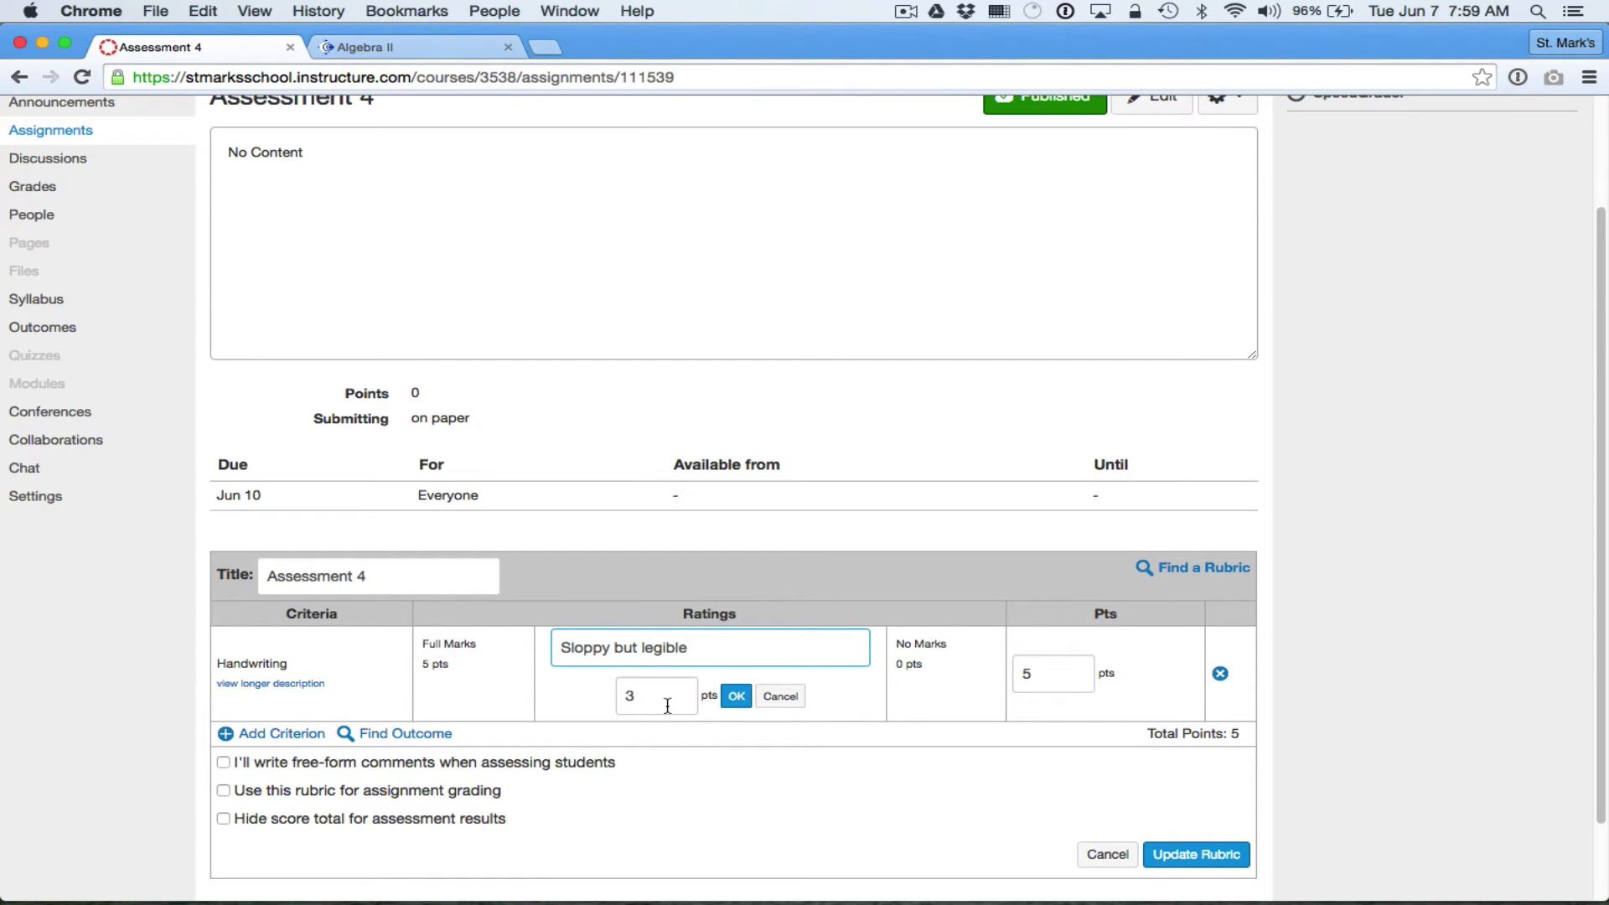
pyautogui.click(736, 696)
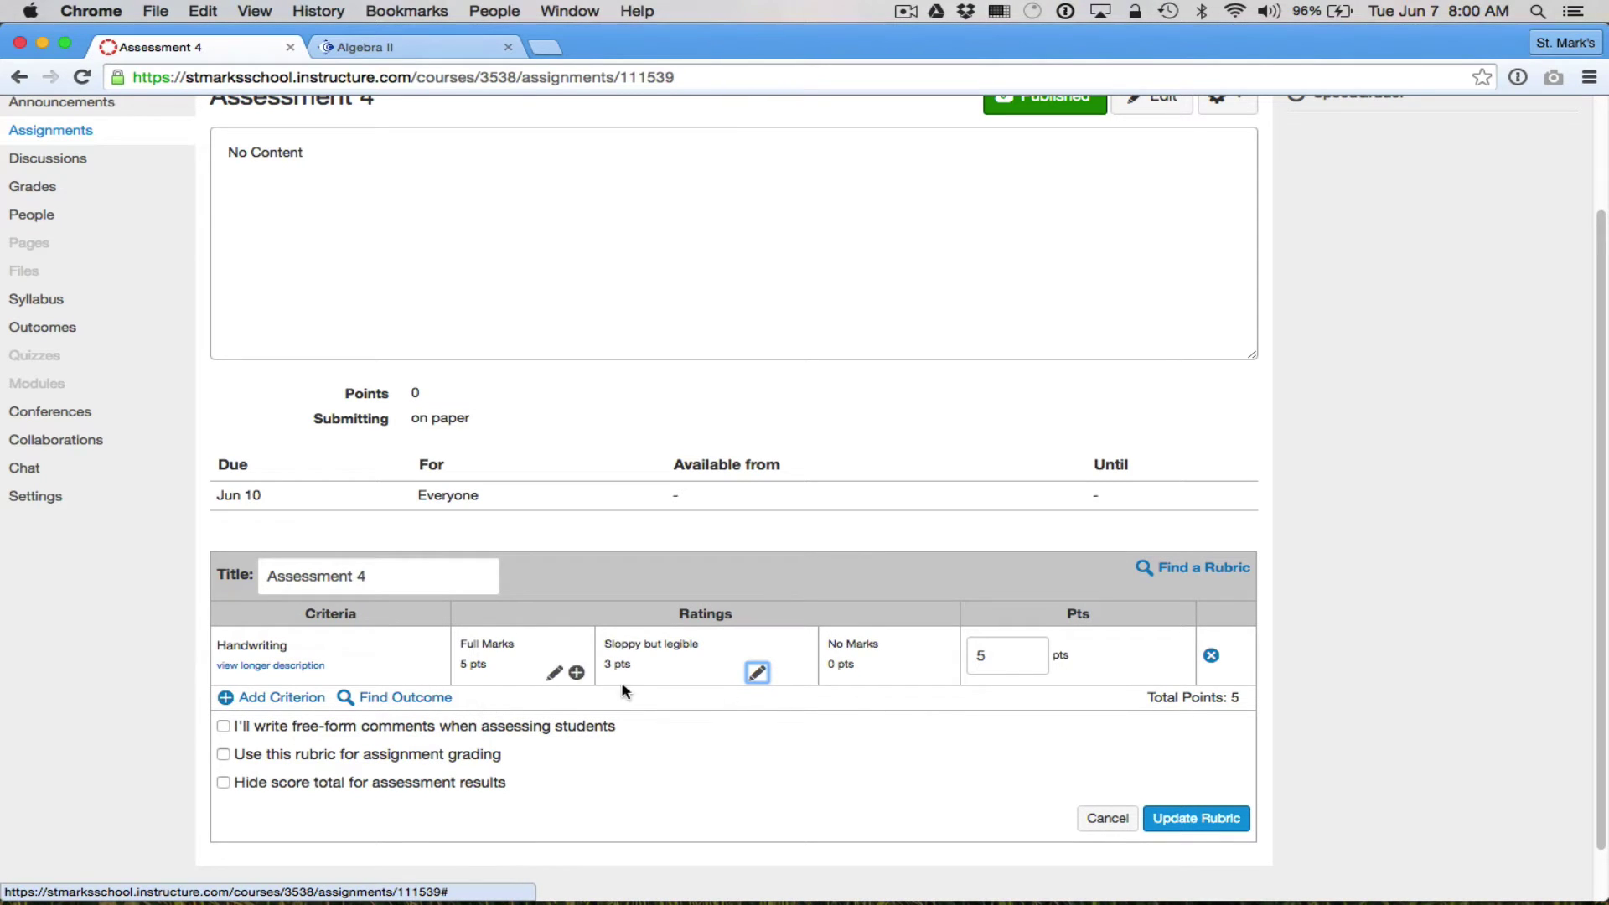
# - Import the outcomes Functions and functional notation, Strategies for solving equations, Graph and Solve as rubric criteria
pyautogui.scroll(-1, 703, 727)
pyautogui.scroll(-1, 682, 733)
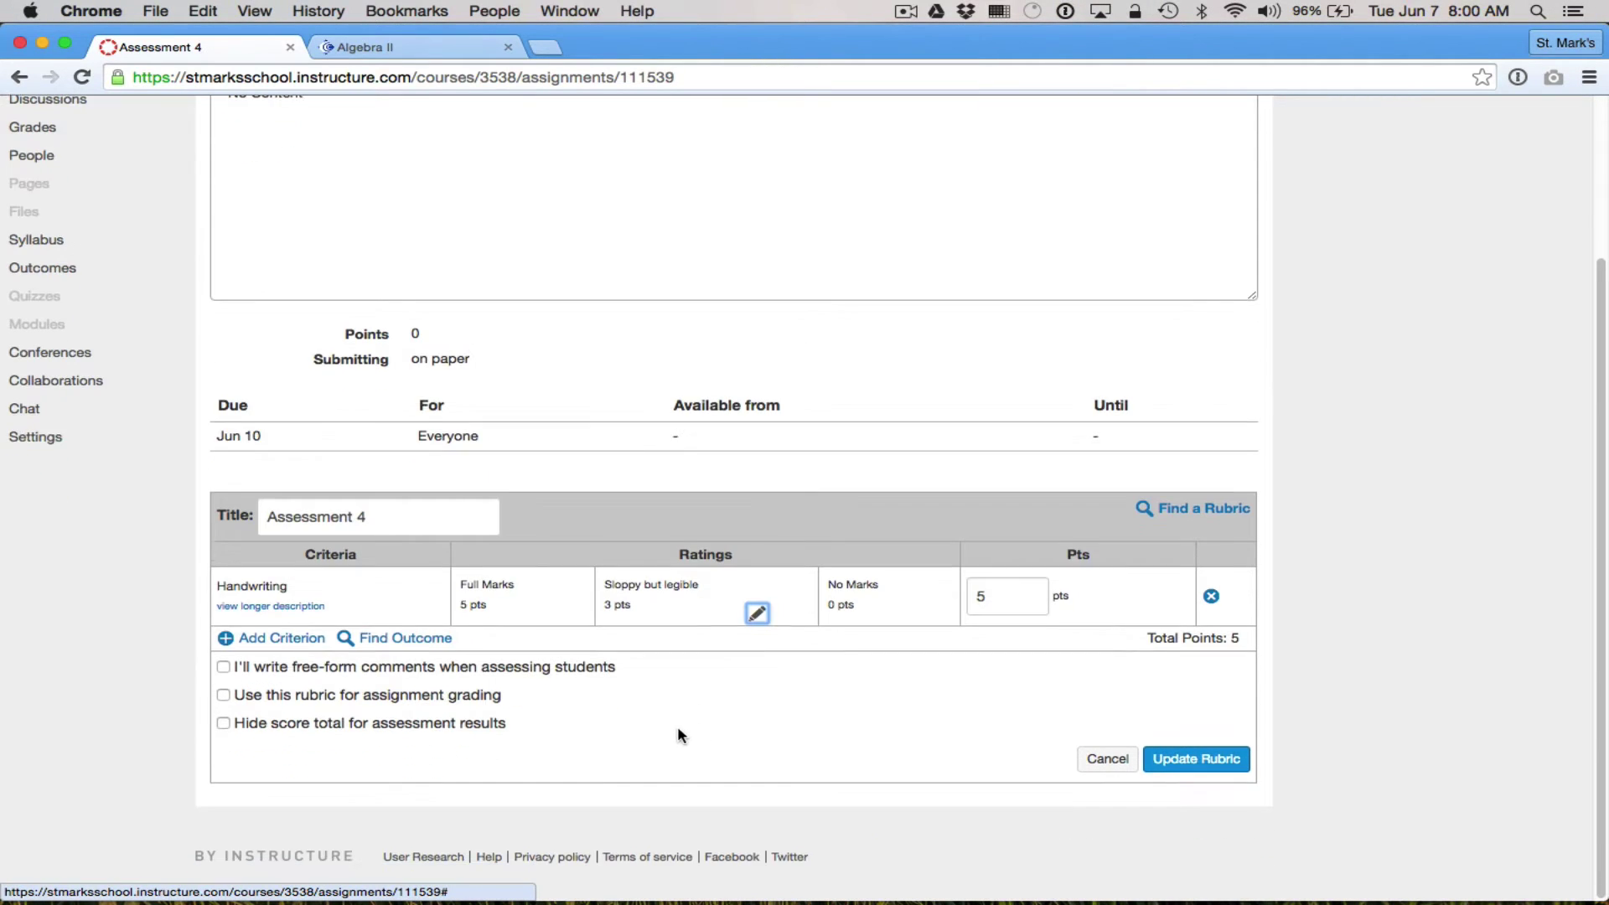
pyautogui.click(371, 640)
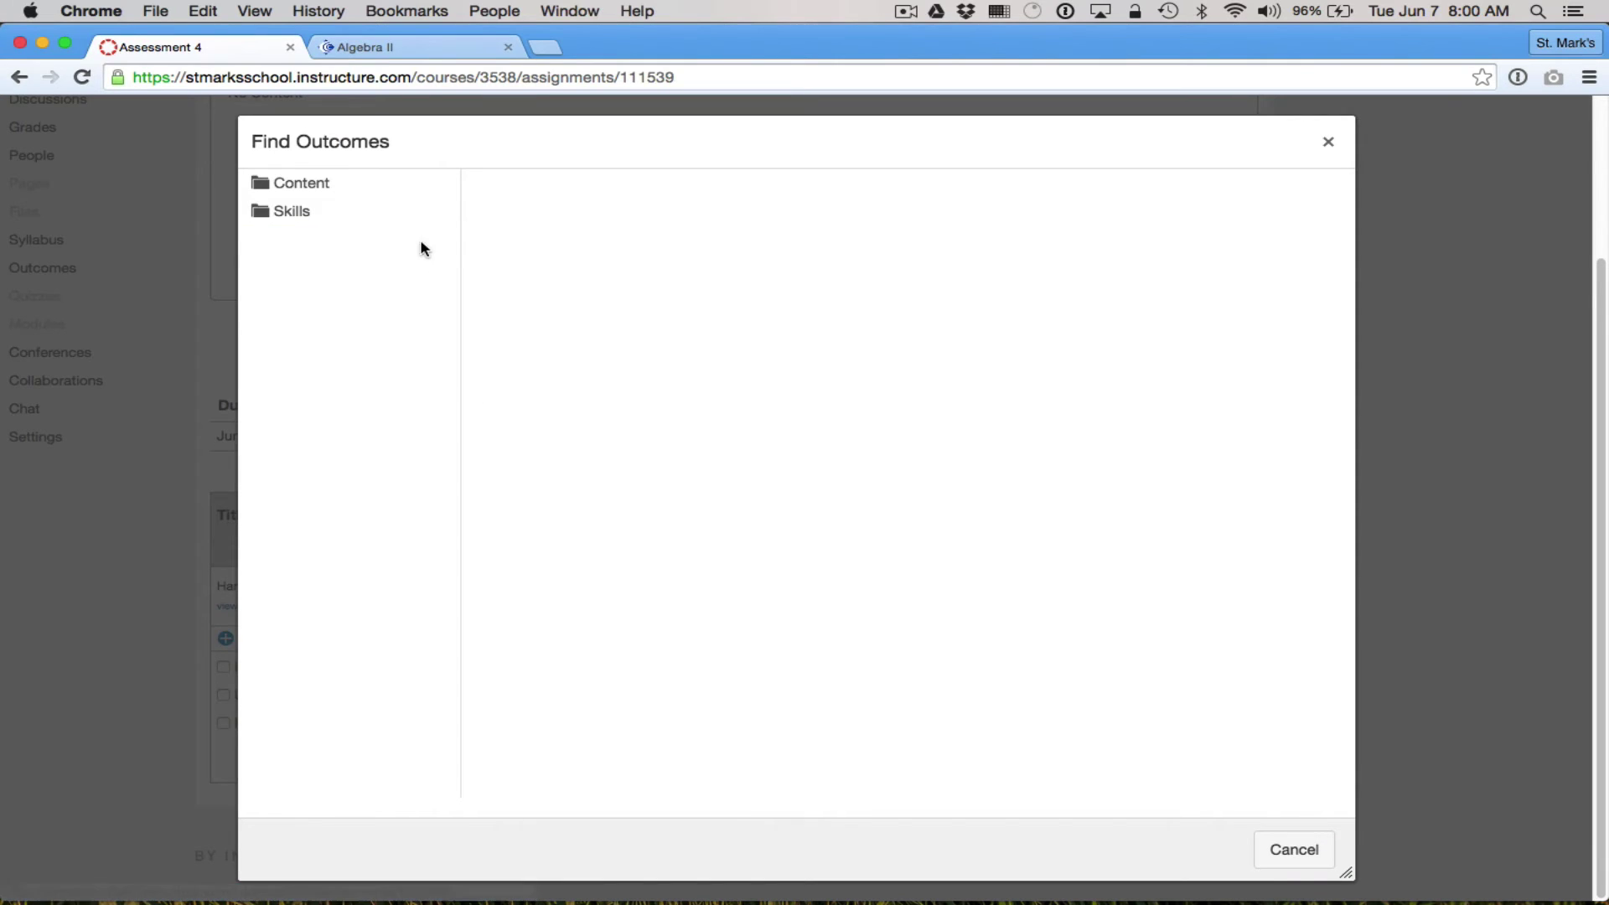
pyautogui.click(302, 184)
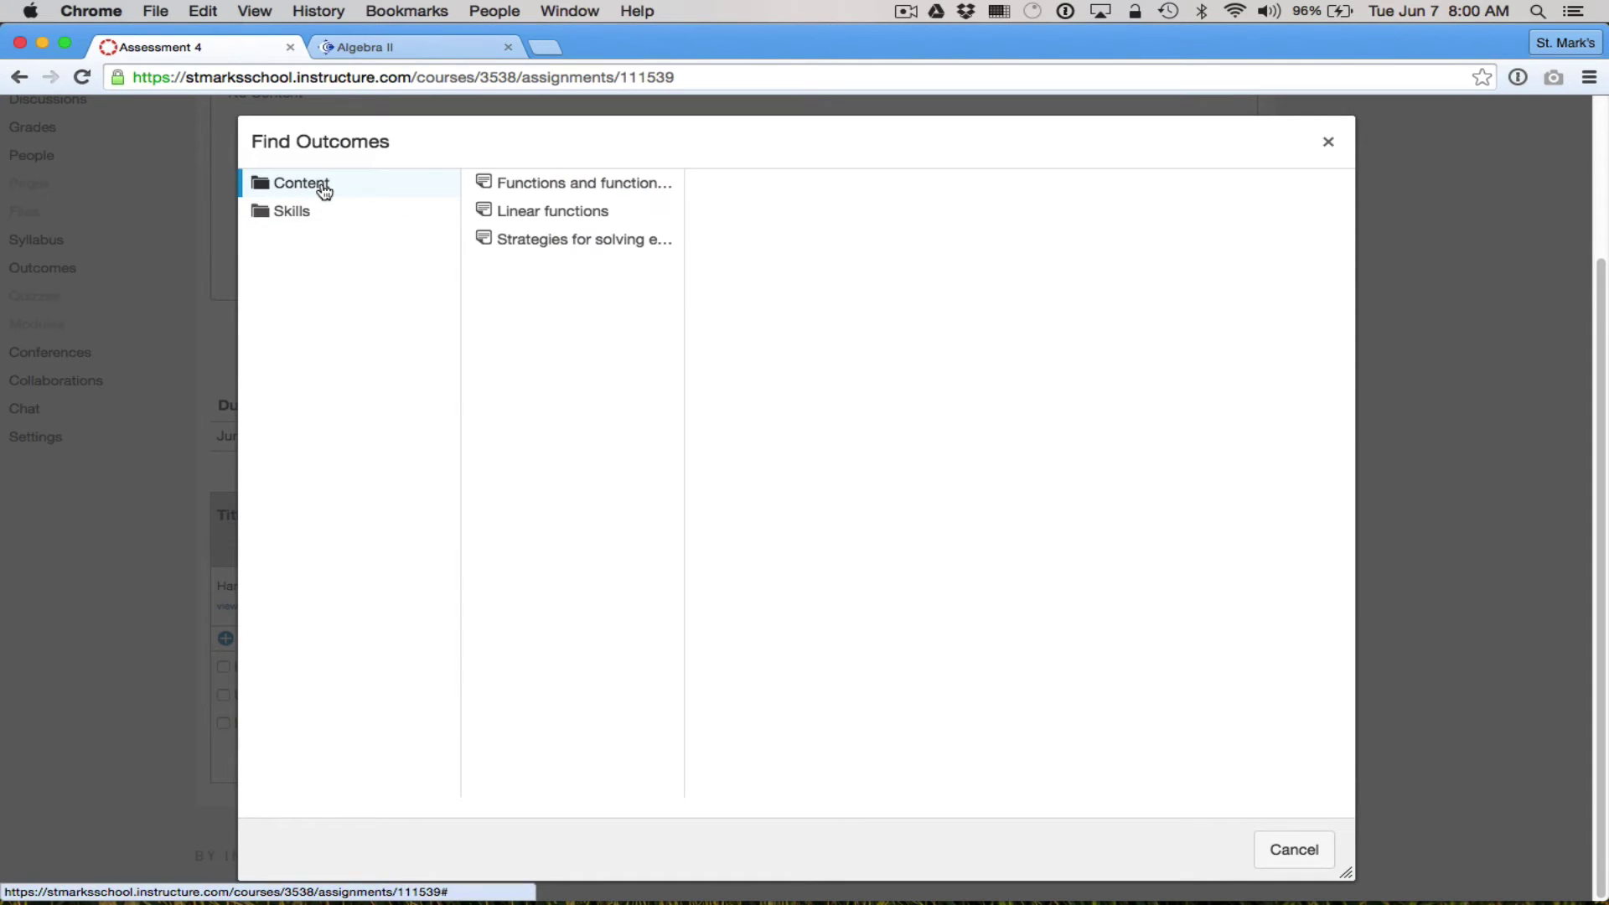
pyautogui.click(556, 187)
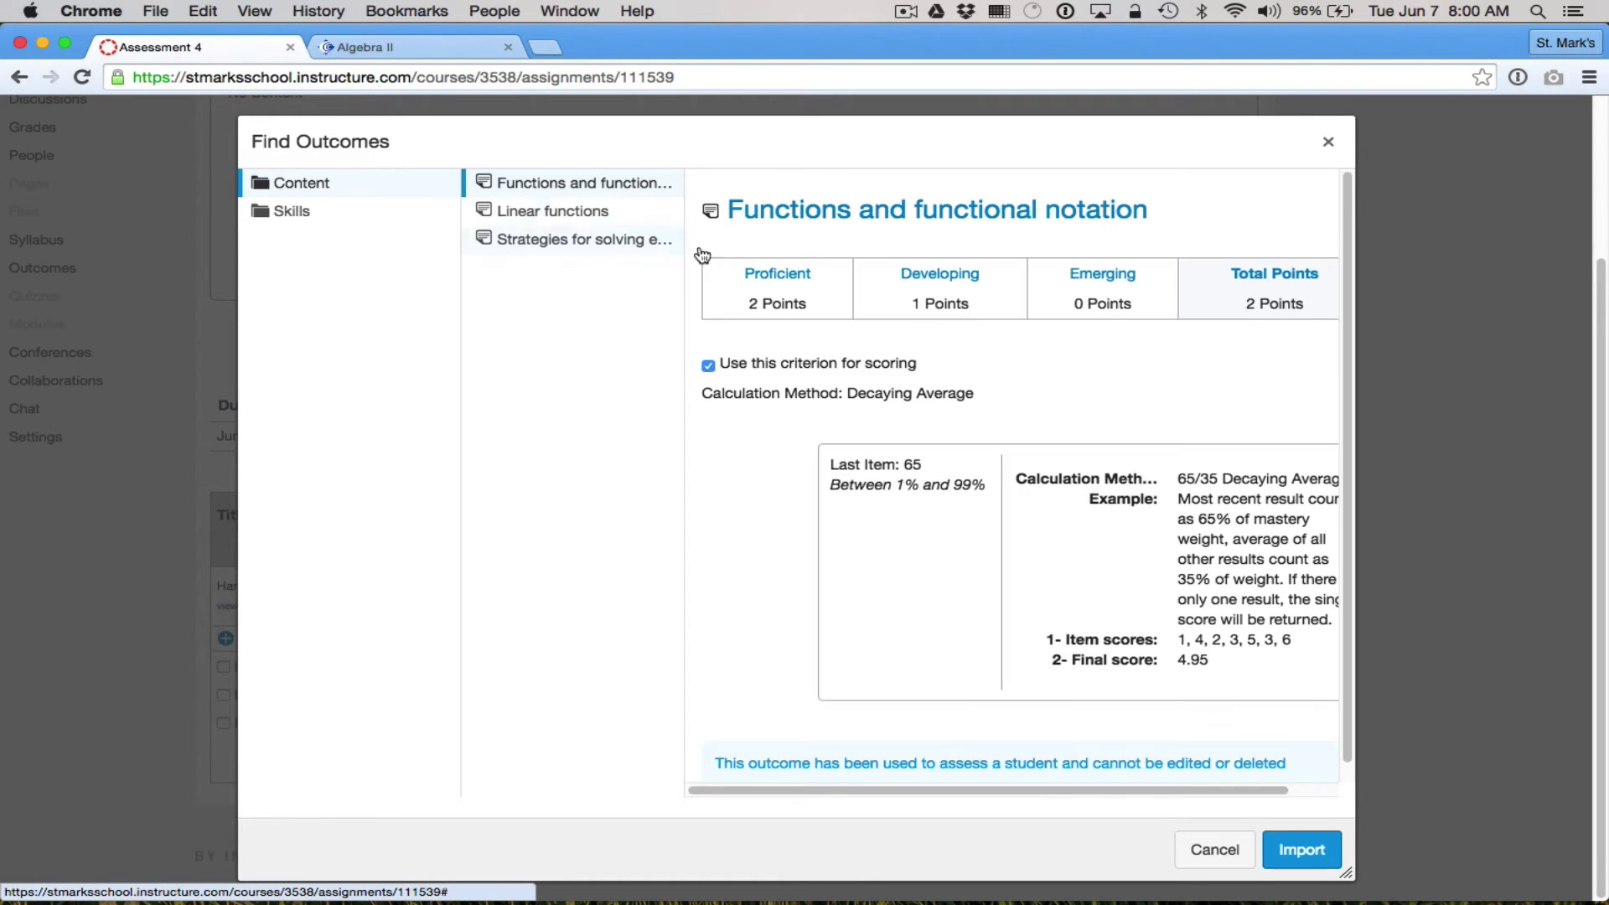
pyautogui.click(1312, 852)
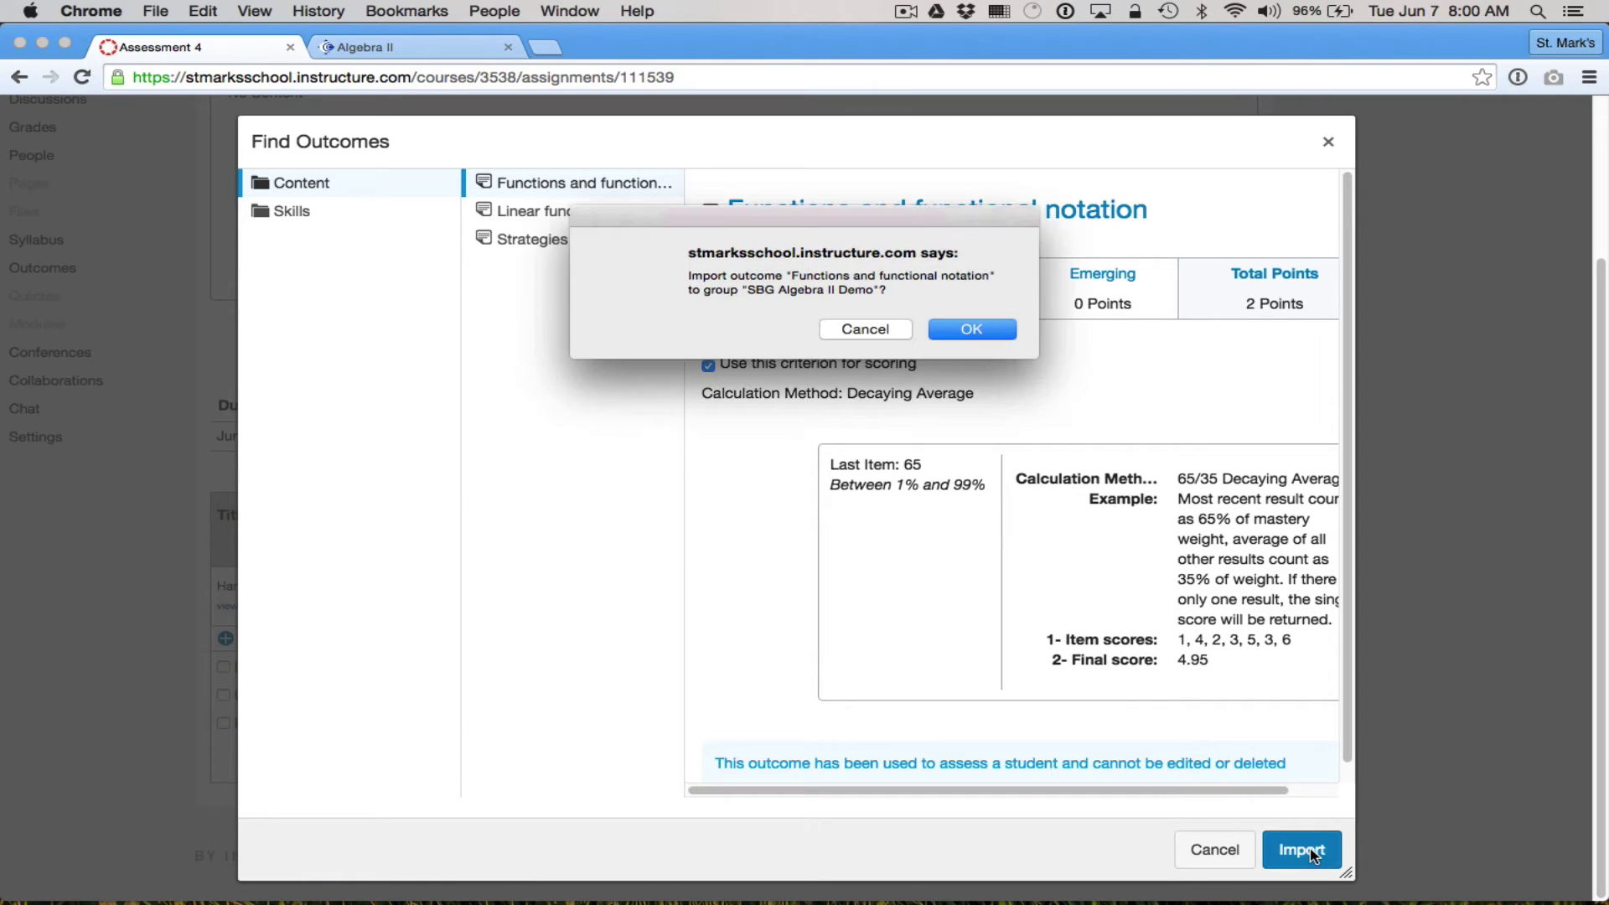
pyautogui.click(960, 336)
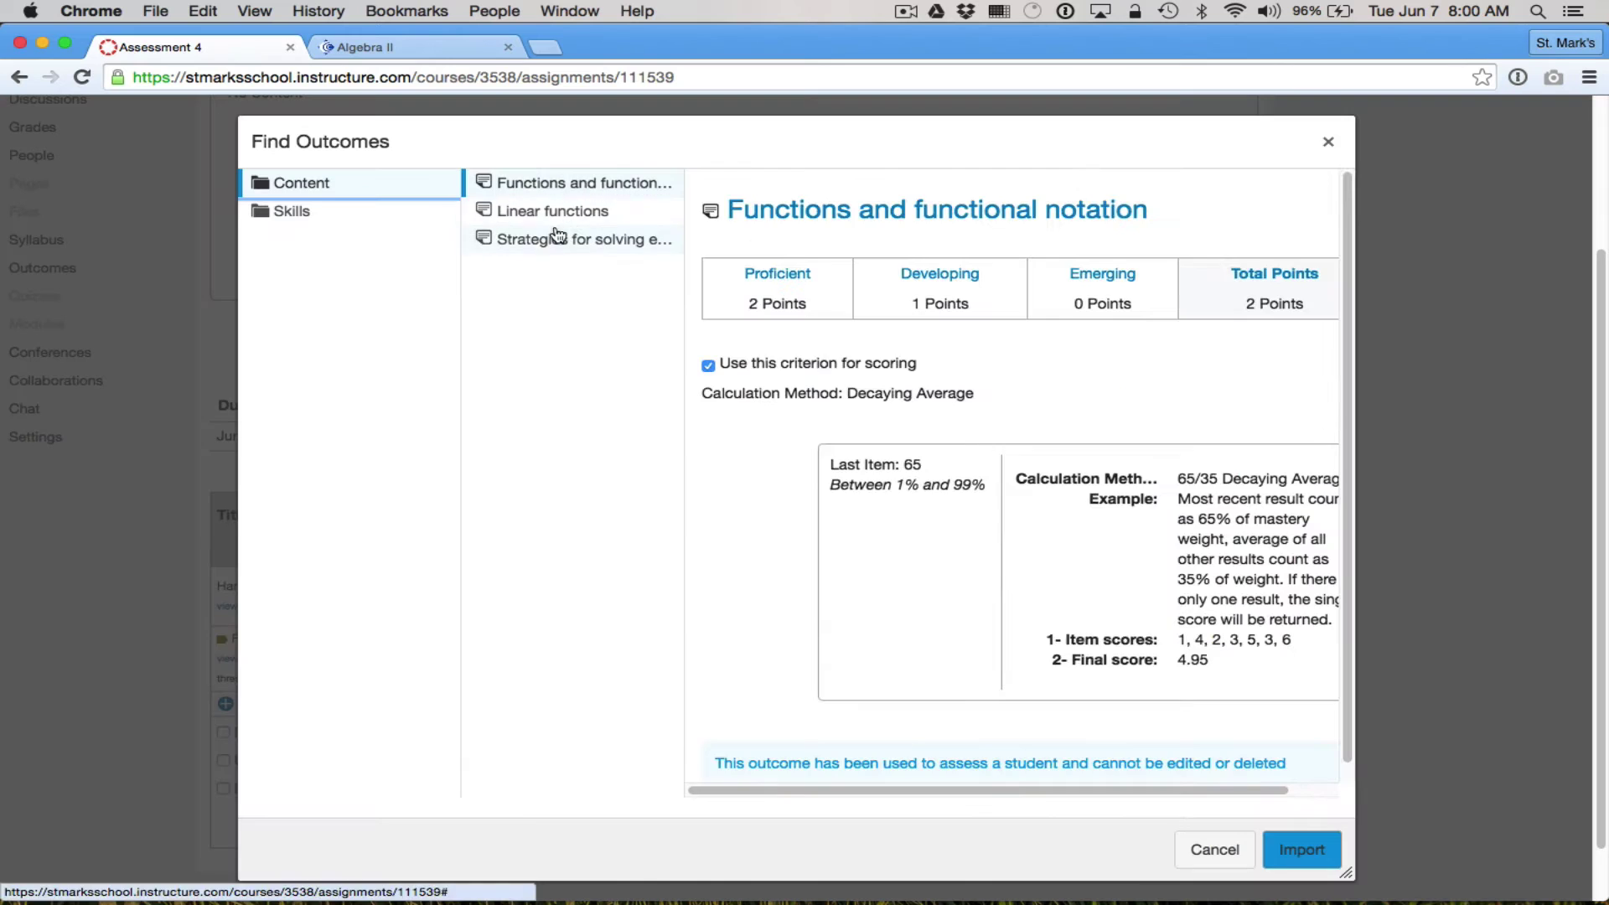
pyautogui.click(428, 213)
pyautogui.click(521, 212)
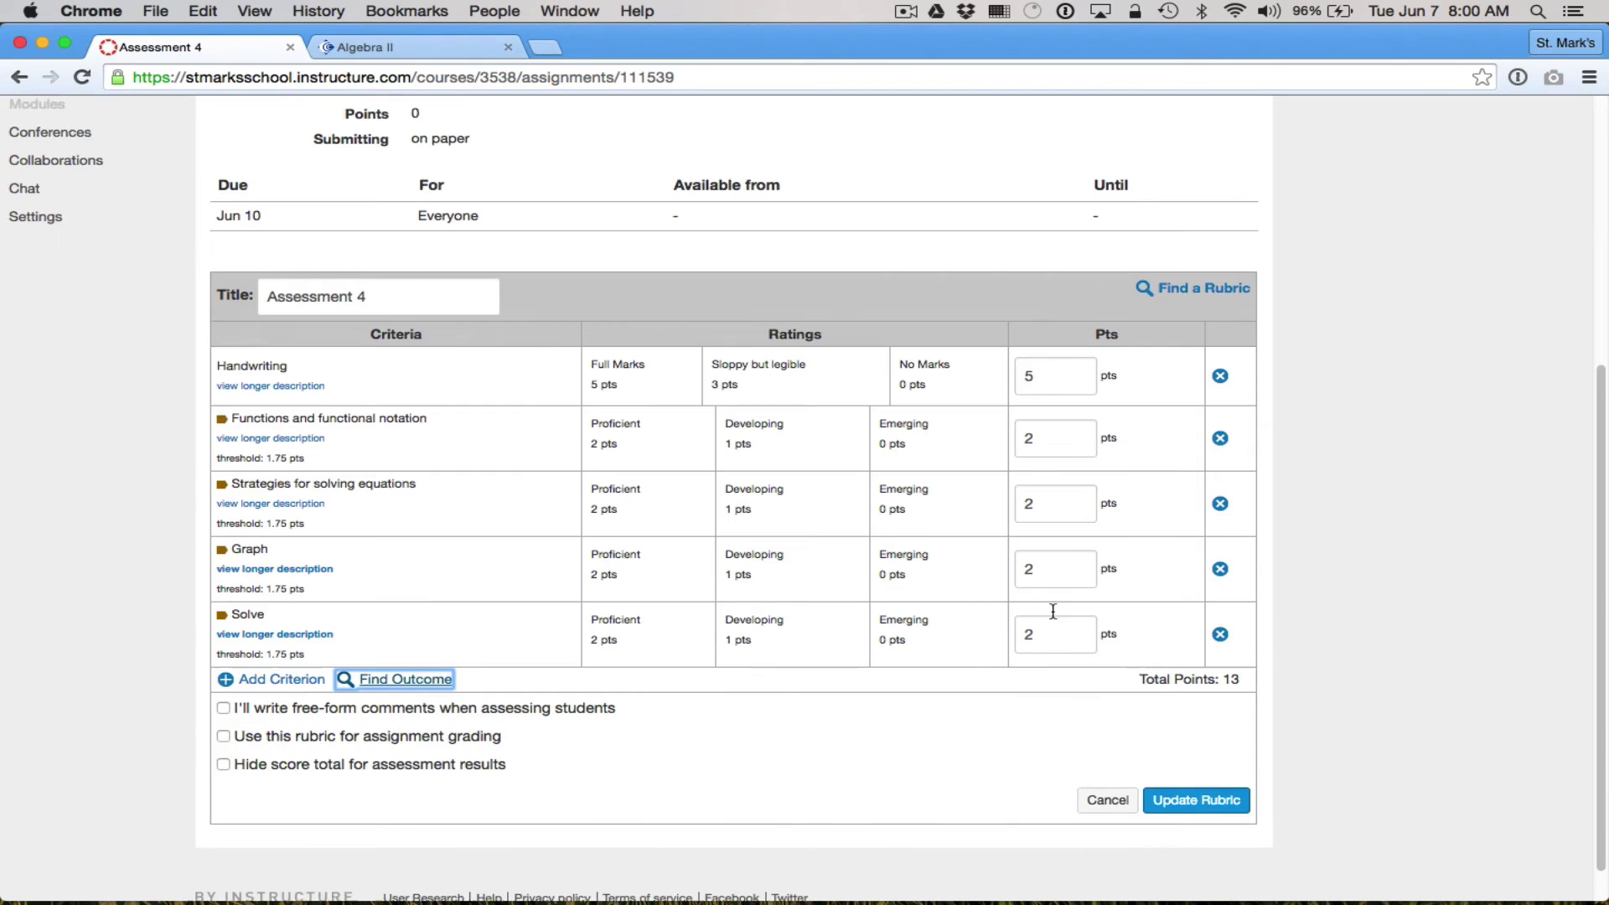
# - Delete the Handwriting criterion from the Assessment 4 rubric
pyautogui.scroll(-1, 1053, 611)
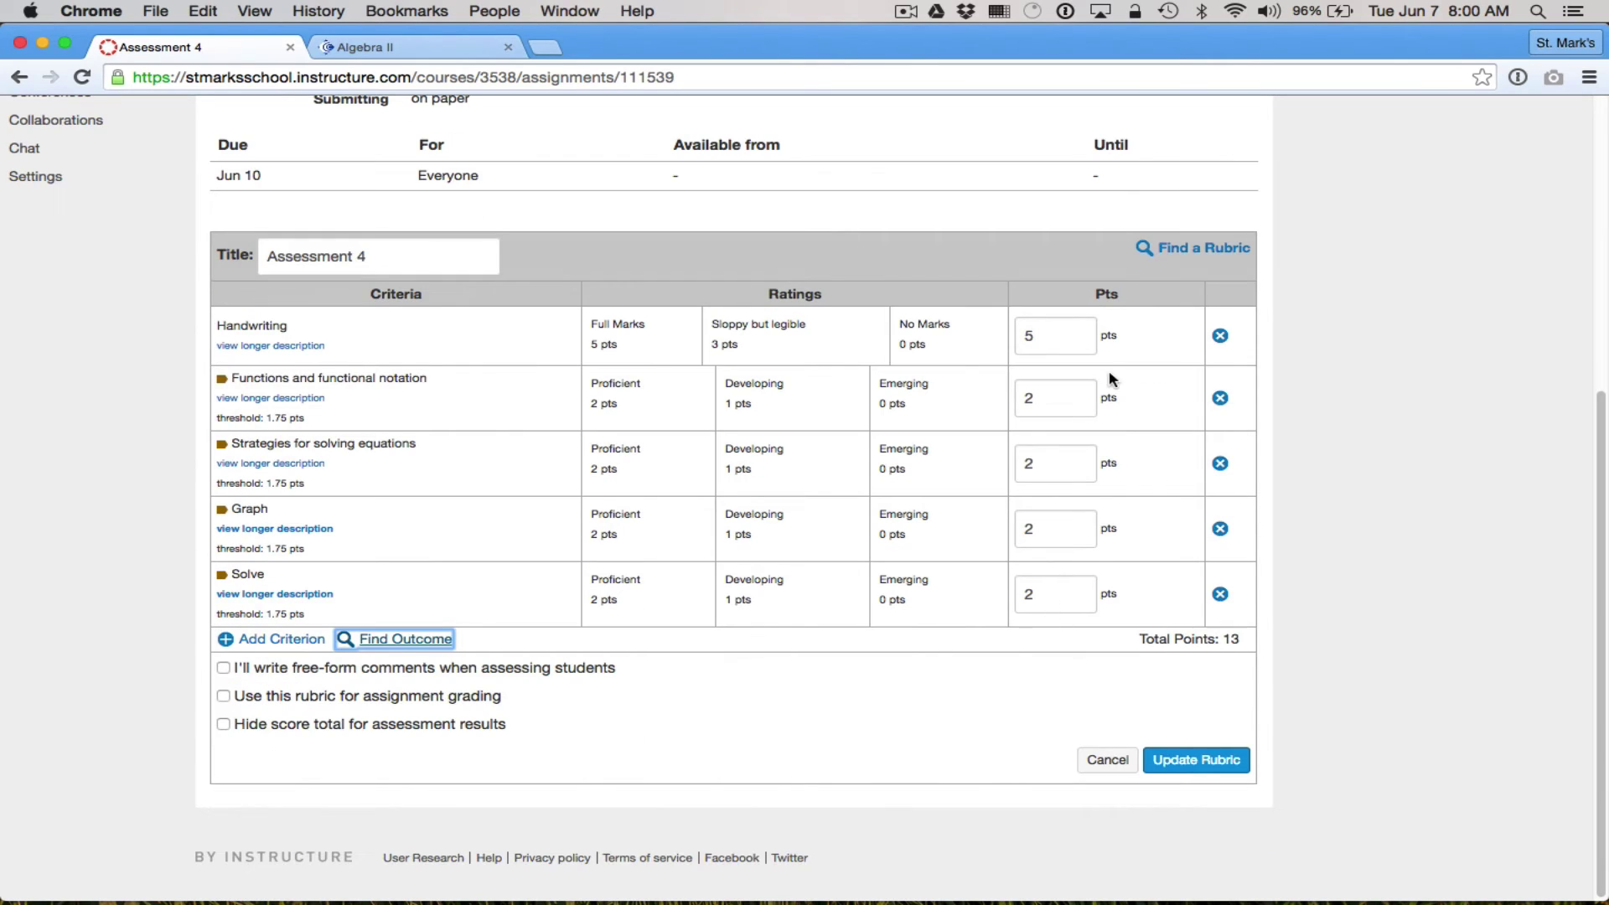
pyautogui.click(1220, 337)
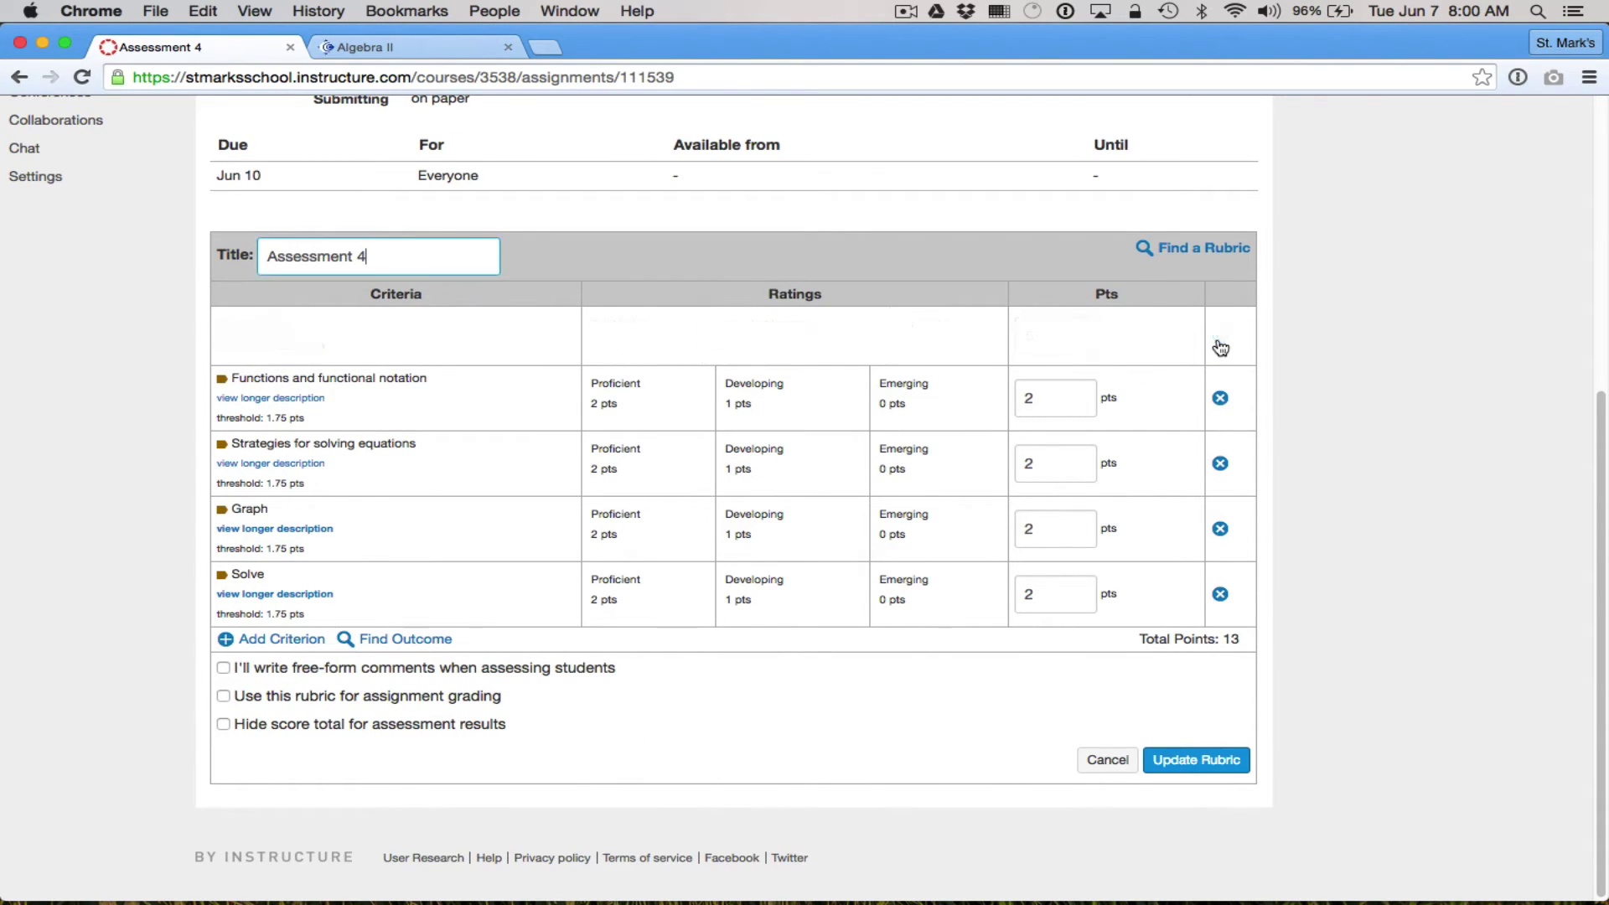
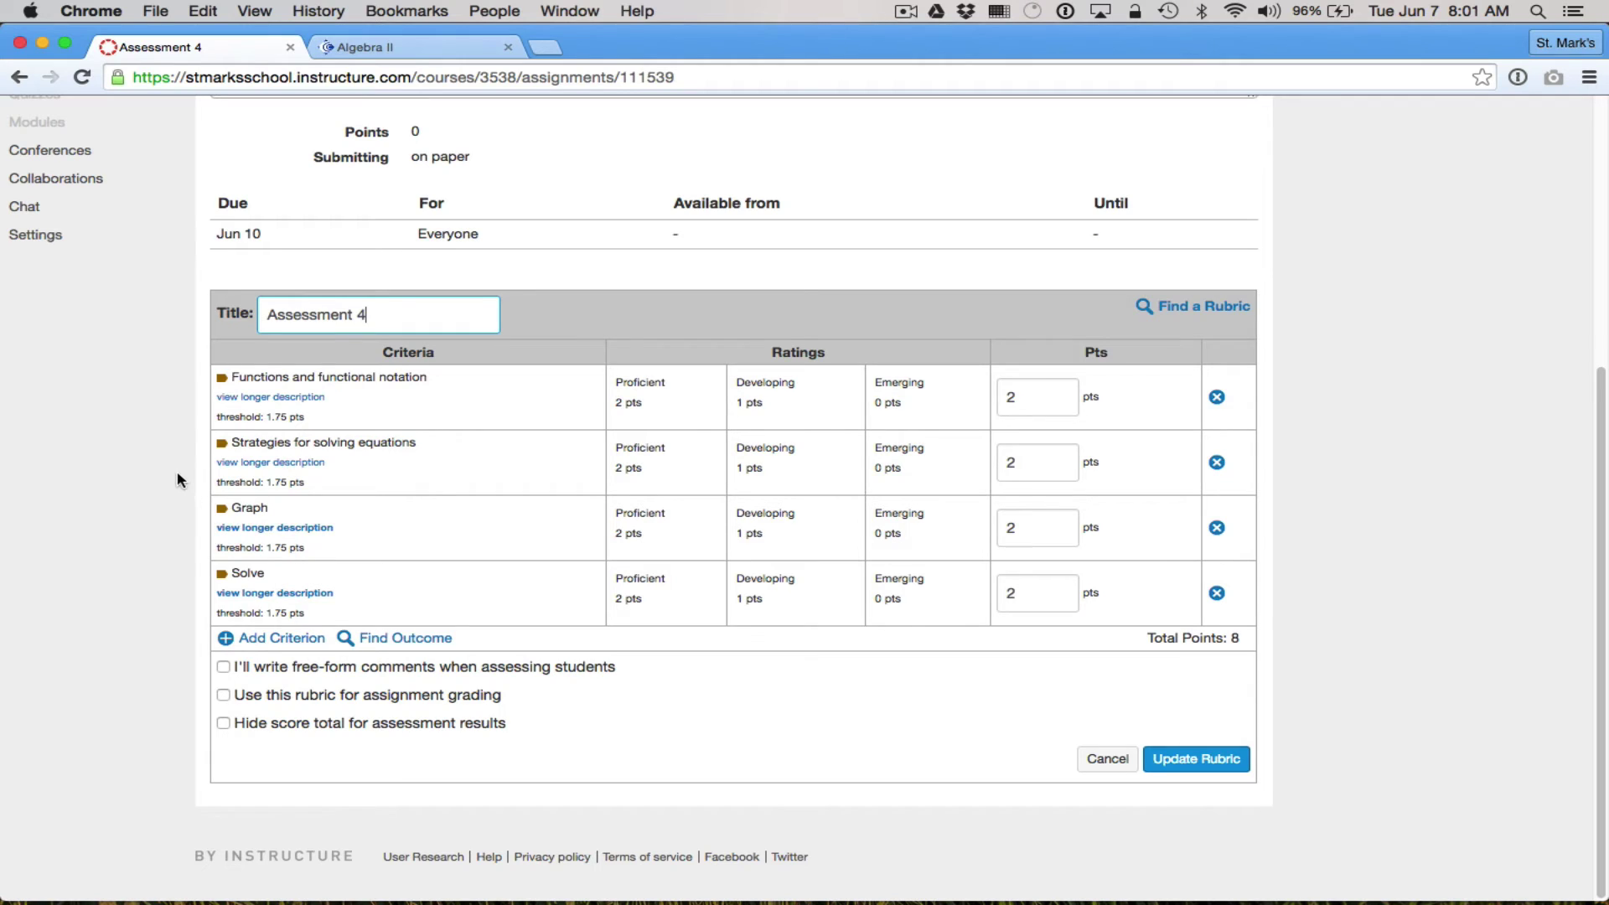
# - Check the assessment scores and totals in the course gradebook in a separate tab, and return to Assessment 4
pyautogui.scroll(5, 169, 468)
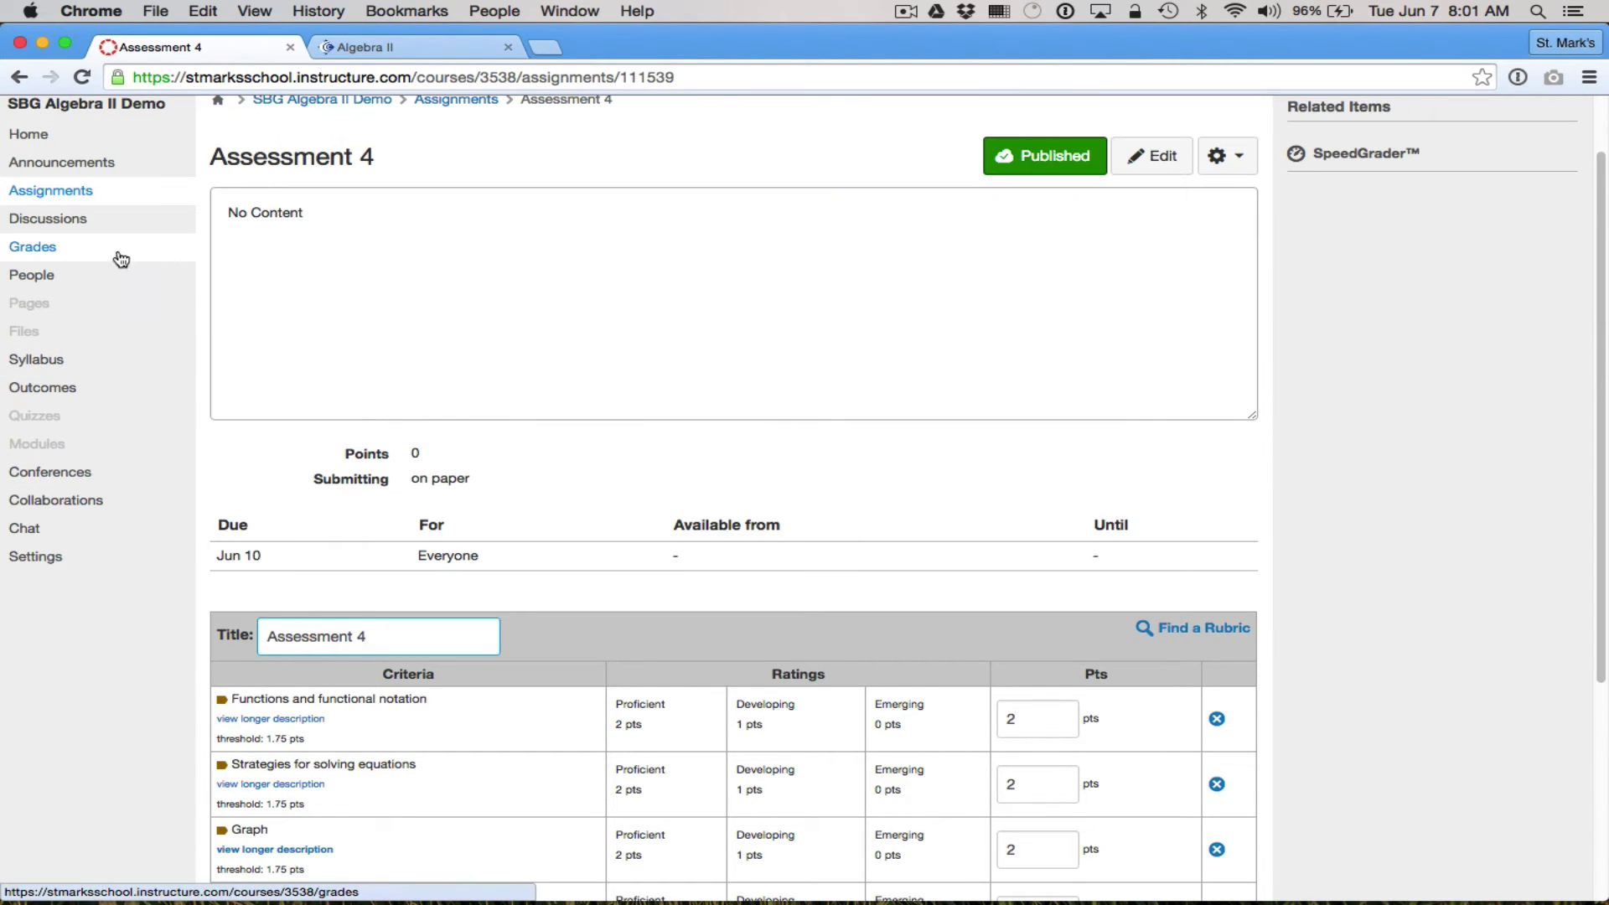
pyautogui.keyDown('shift'); pyautogui.keyDown('super'); pyautogui.click(35, 250); pyautogui.keyUp('super'); pyautogui.keyUp('shift')
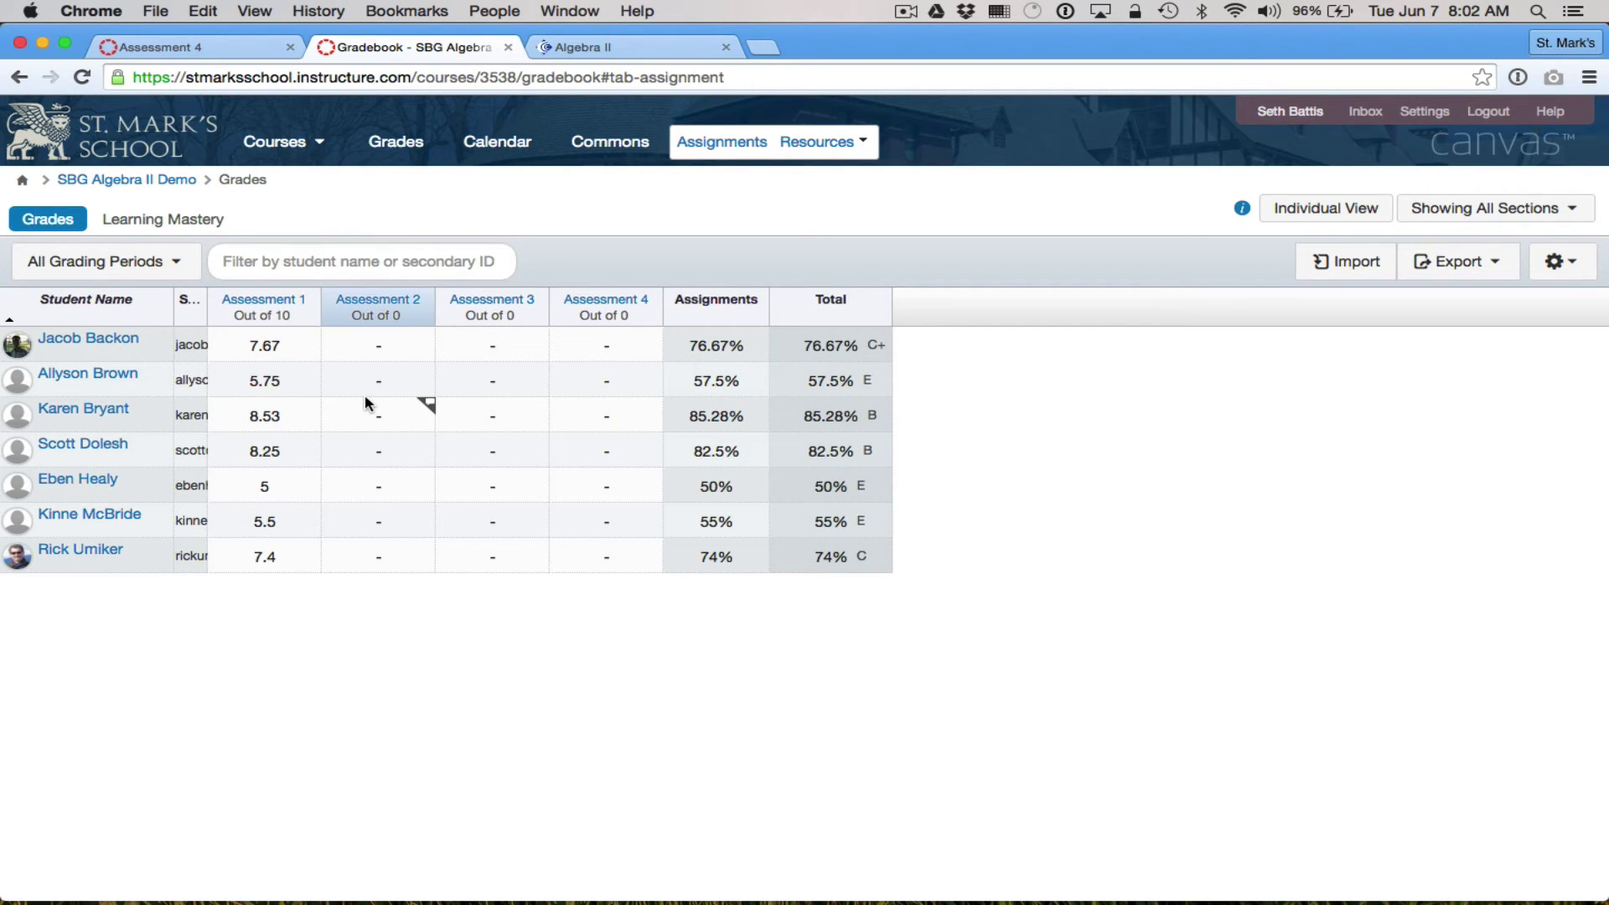
pyautogui.click(218, 47)
# - Try the option to hide the score total for assessment results, and save the updated Assessment 4 rubric
pyautogui.scroll(-5, 206, 608)
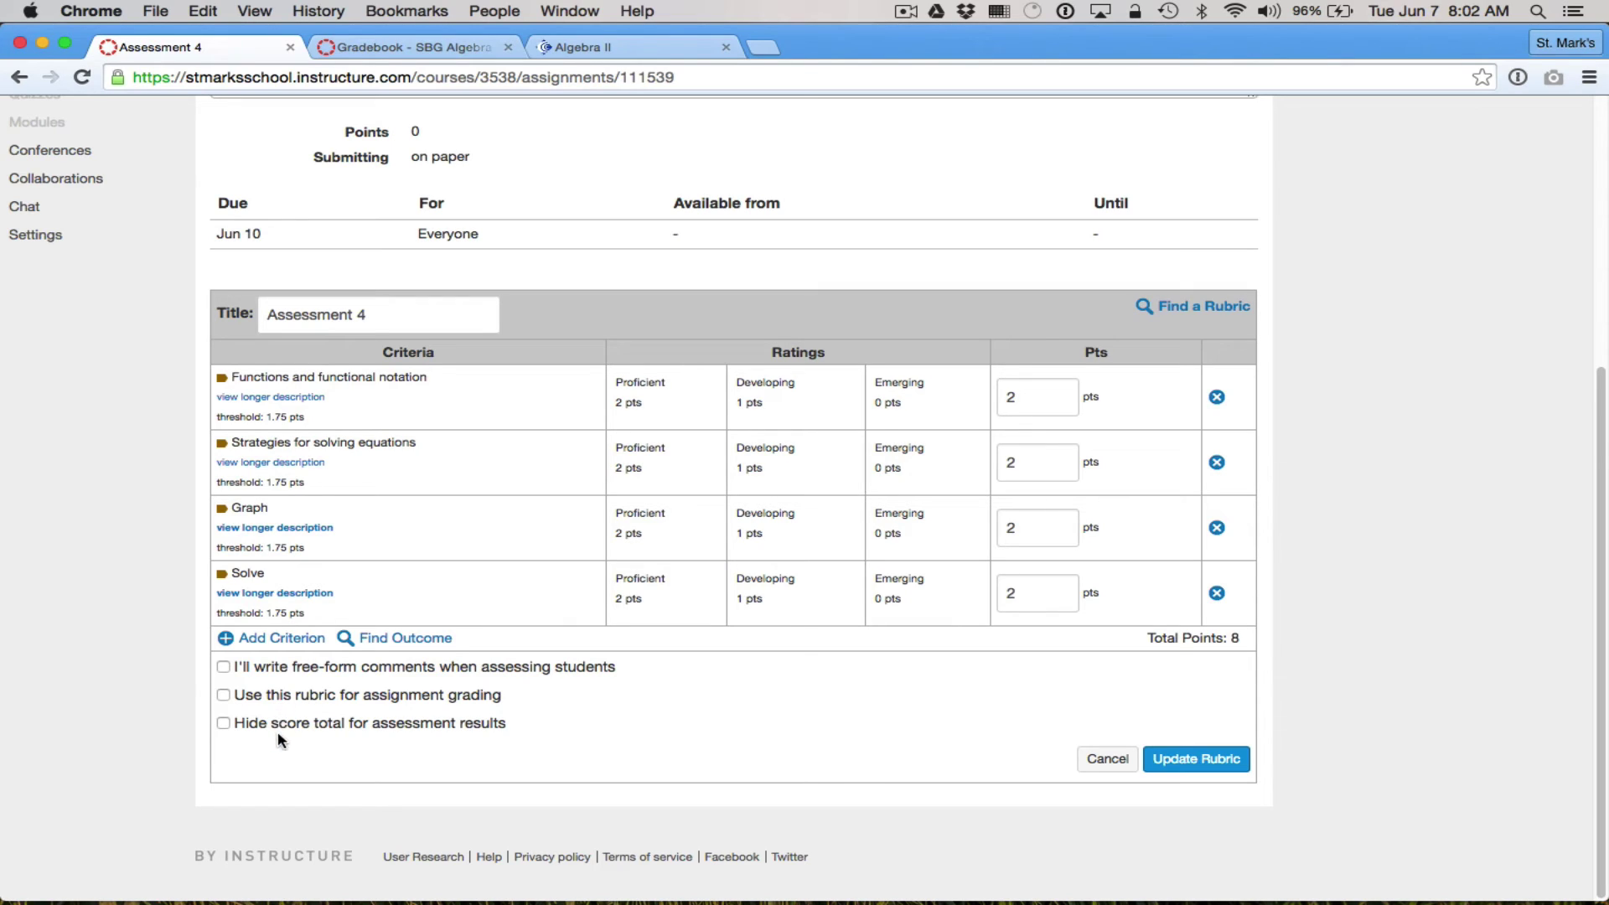
pyautogui.click(224, 724)
pyautogui.click(224, 724)
pyautogui.click(1197, 759)
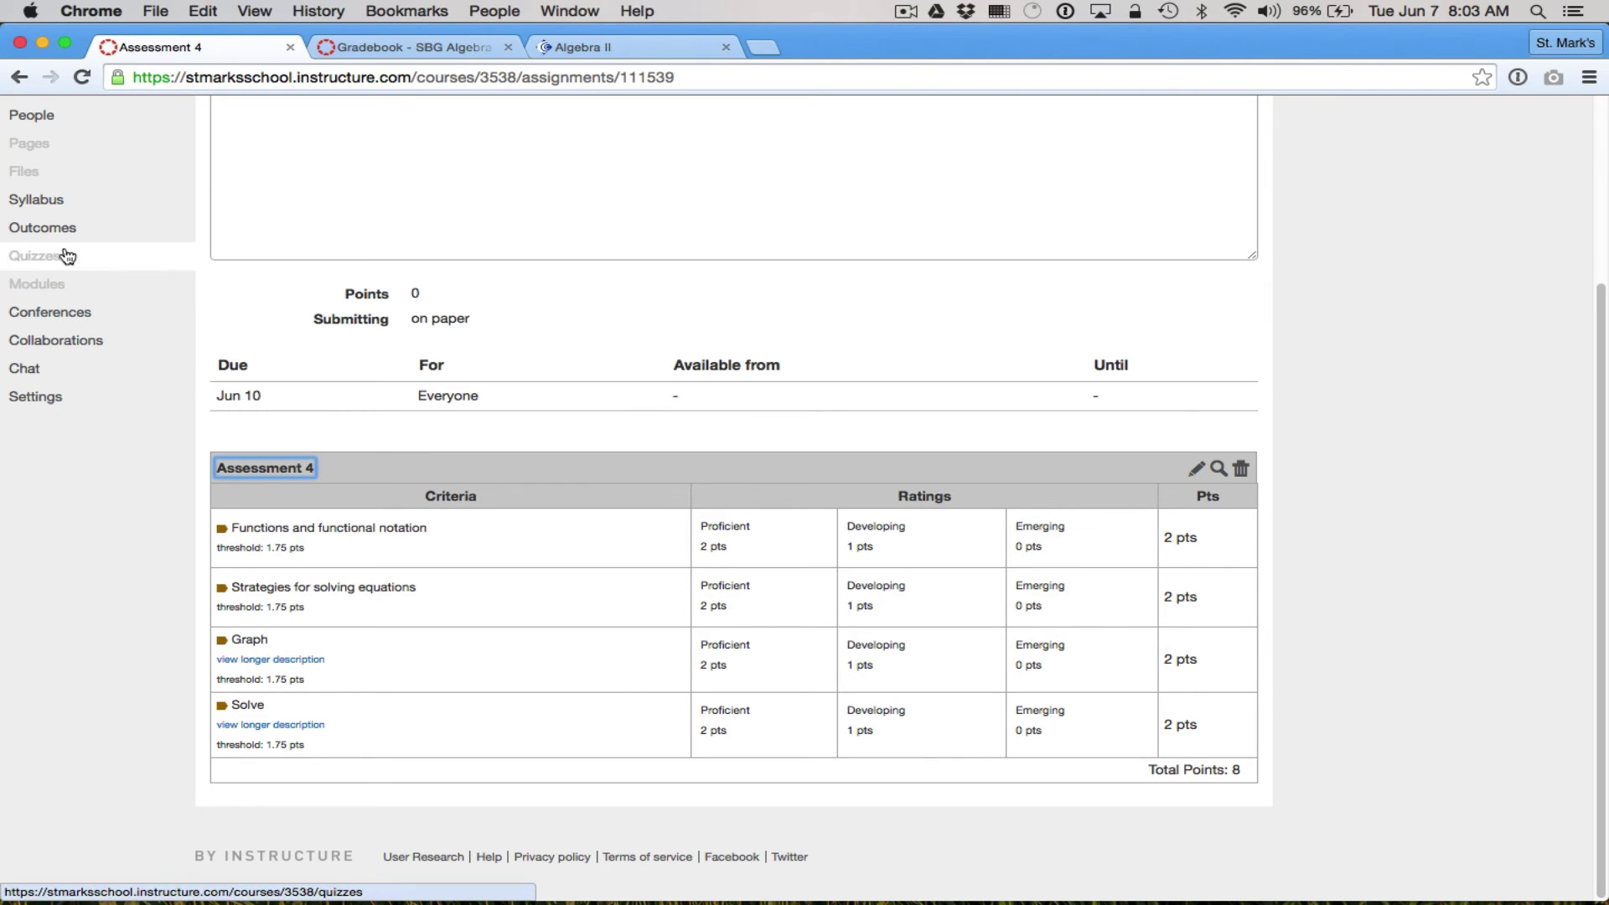
# - Open the course's Outcomes page
pyautogui.scroll(5, 56, 243)
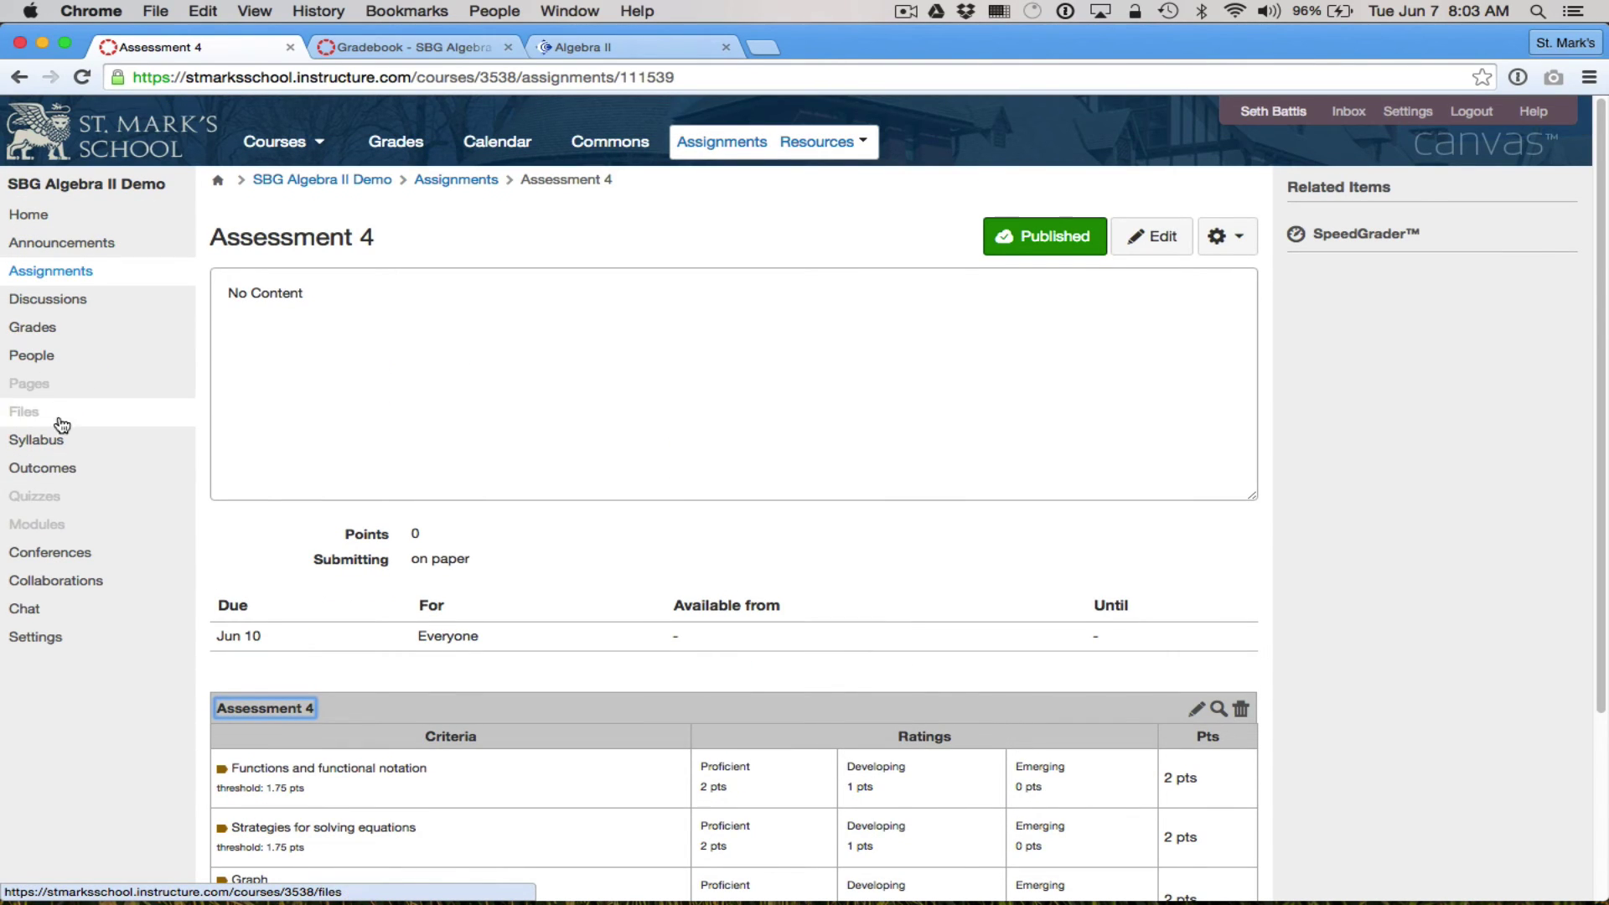
pyautogui.click(63, 475)
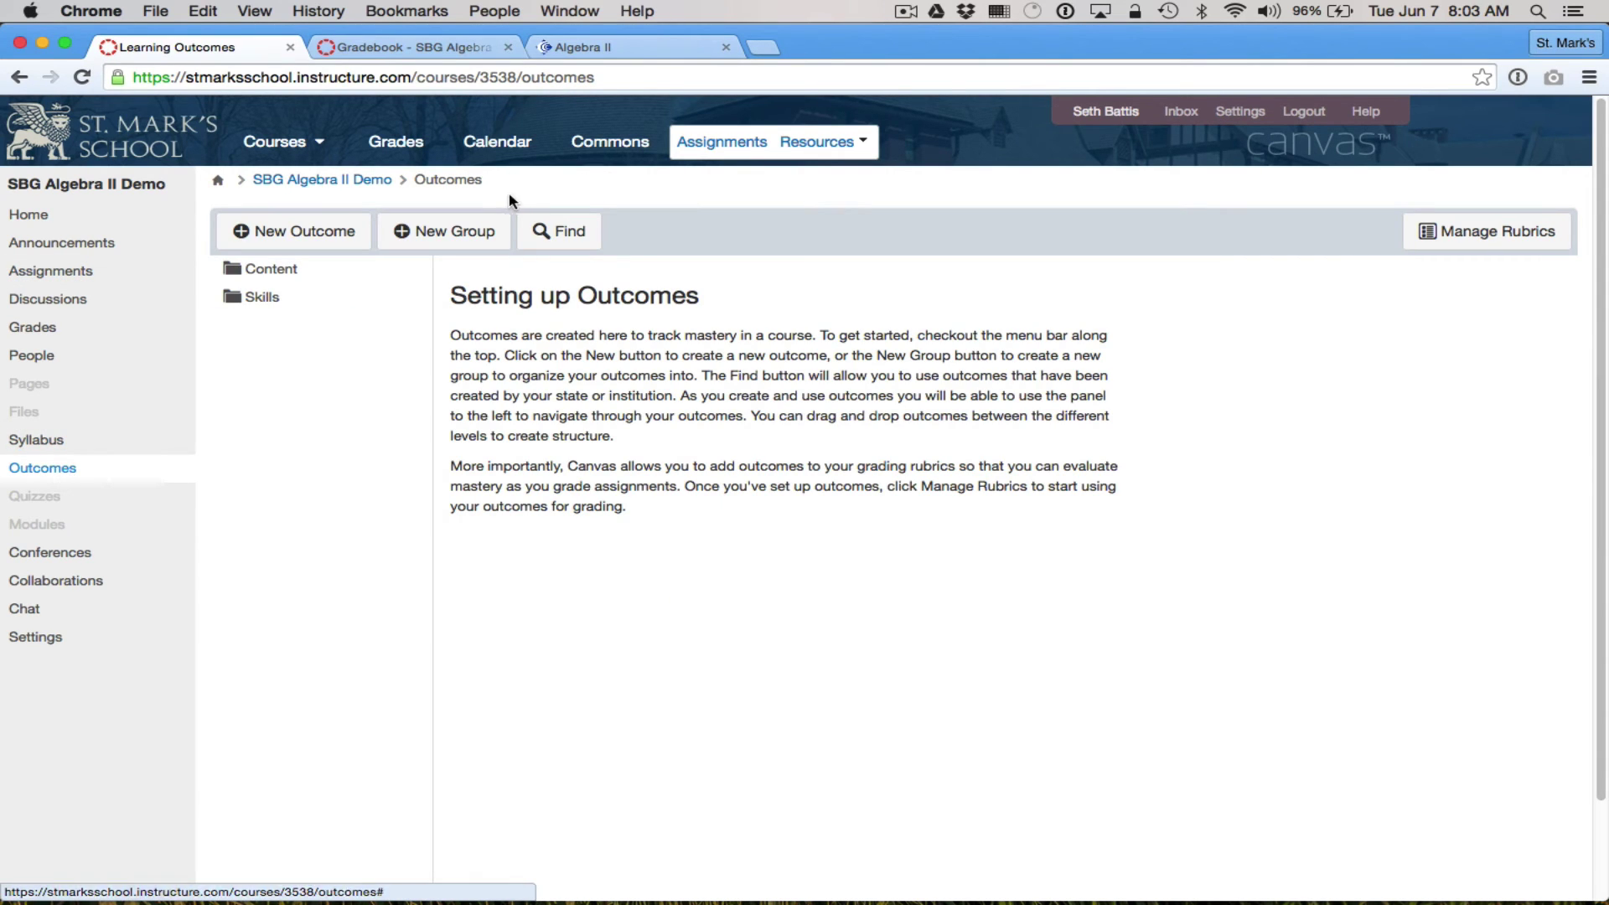
# - Review the Functions and functional notation outcome in the Content group, and return to the group
pyautogui.click(306, 276)
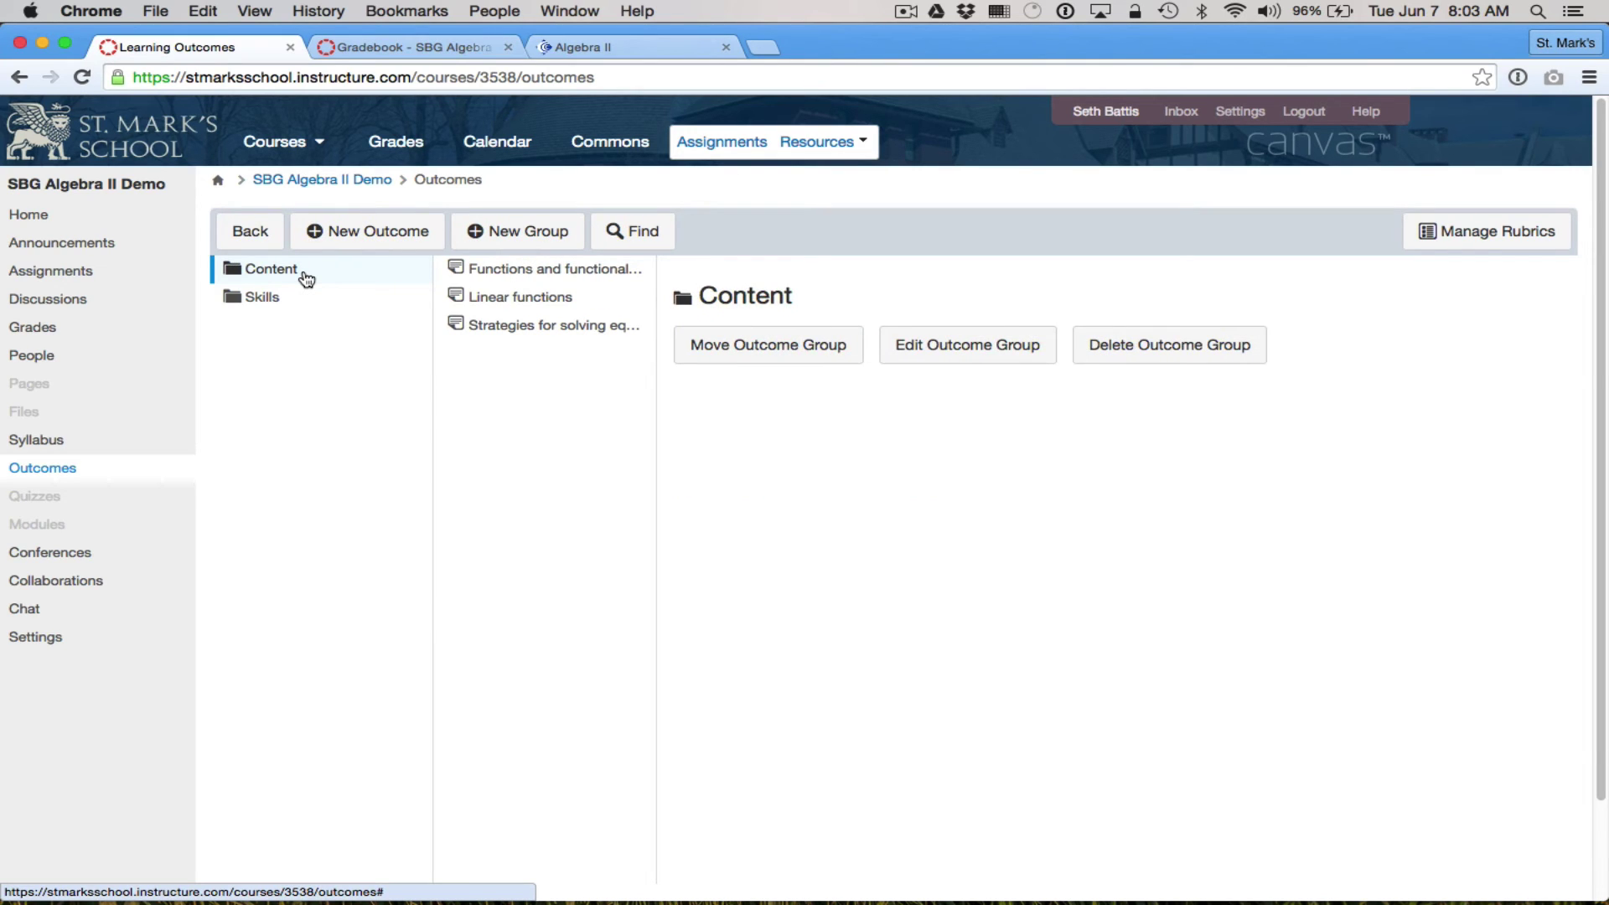
pyautogui.click(531, 270)
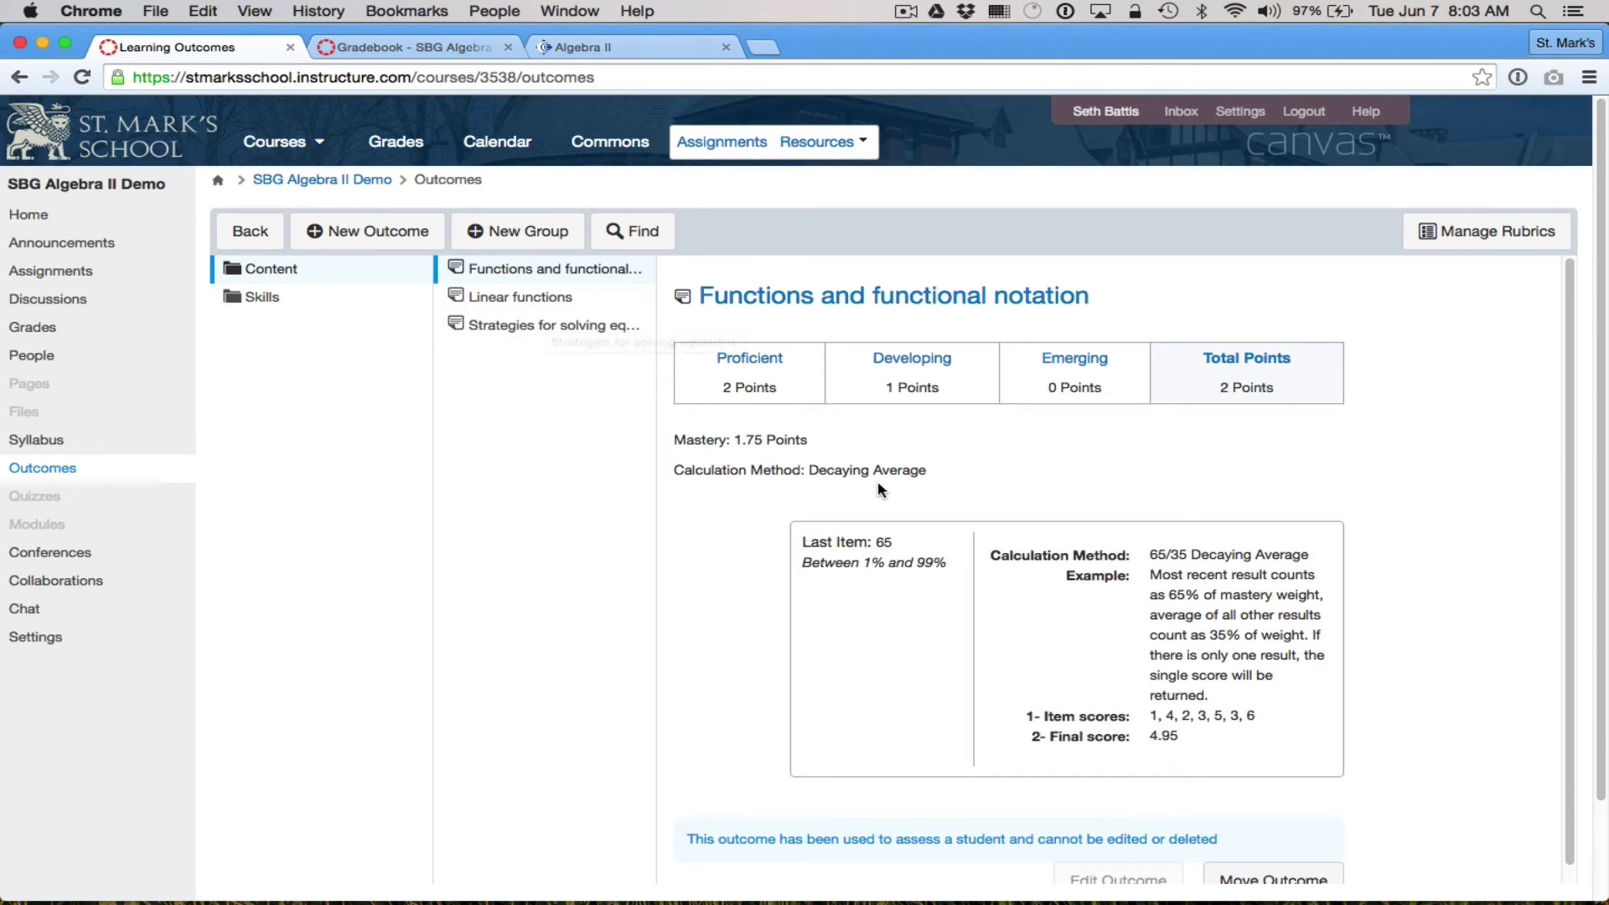
pyautogui.click(295, 276)
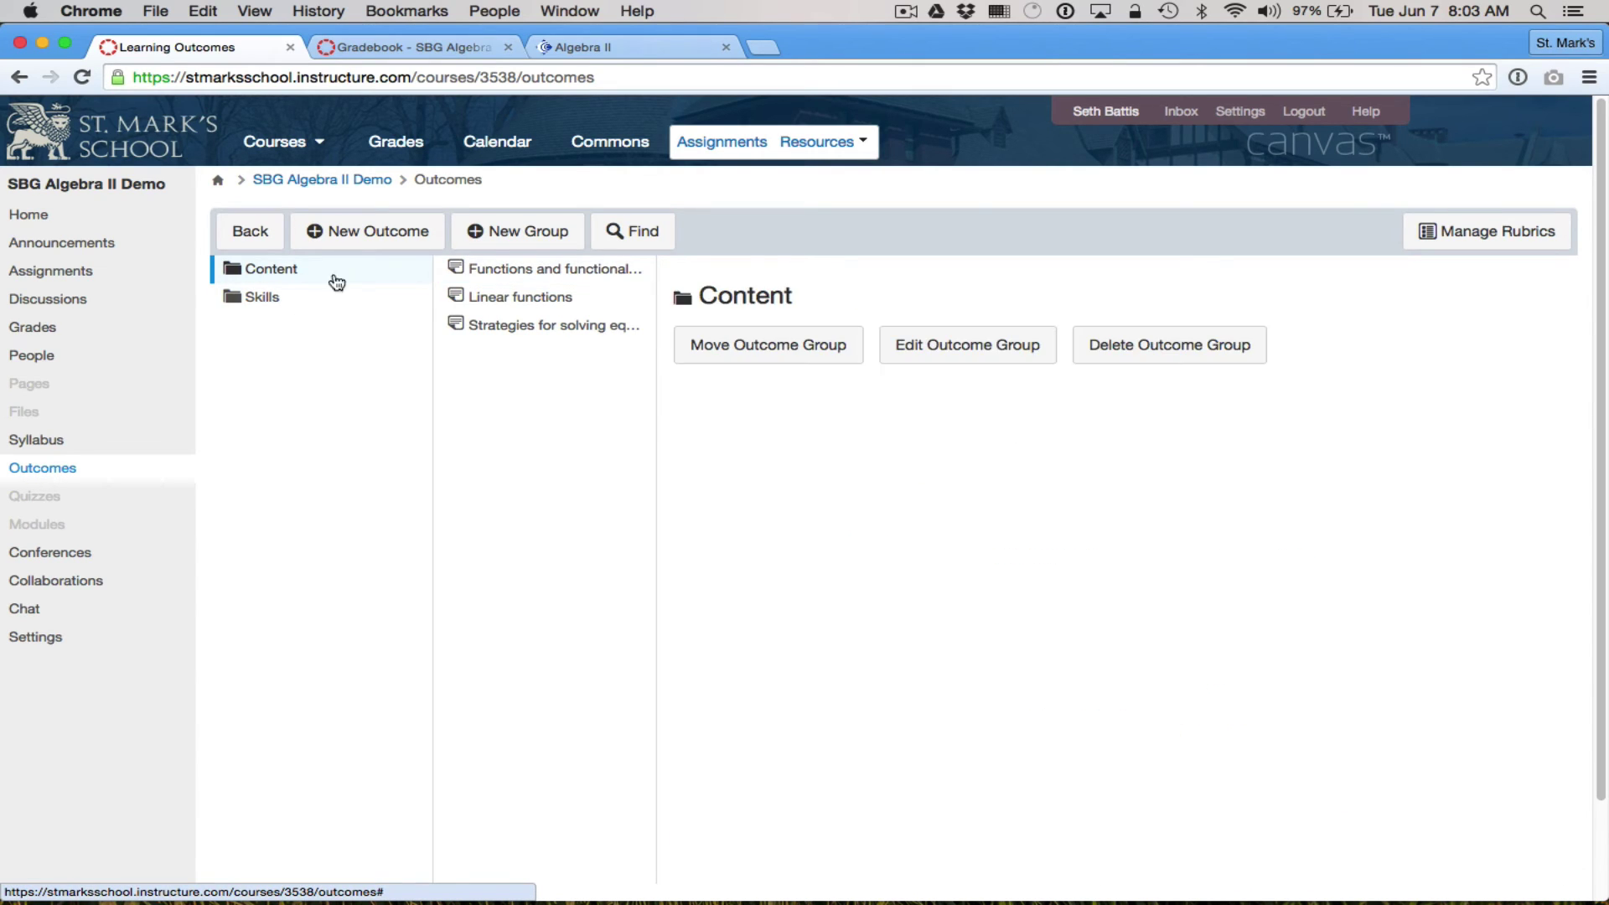
# - Check the content topics in the Algebra II curriculum map, close the gradebook tab, and return to the course outcomes
pyautogui.click(658, 47)
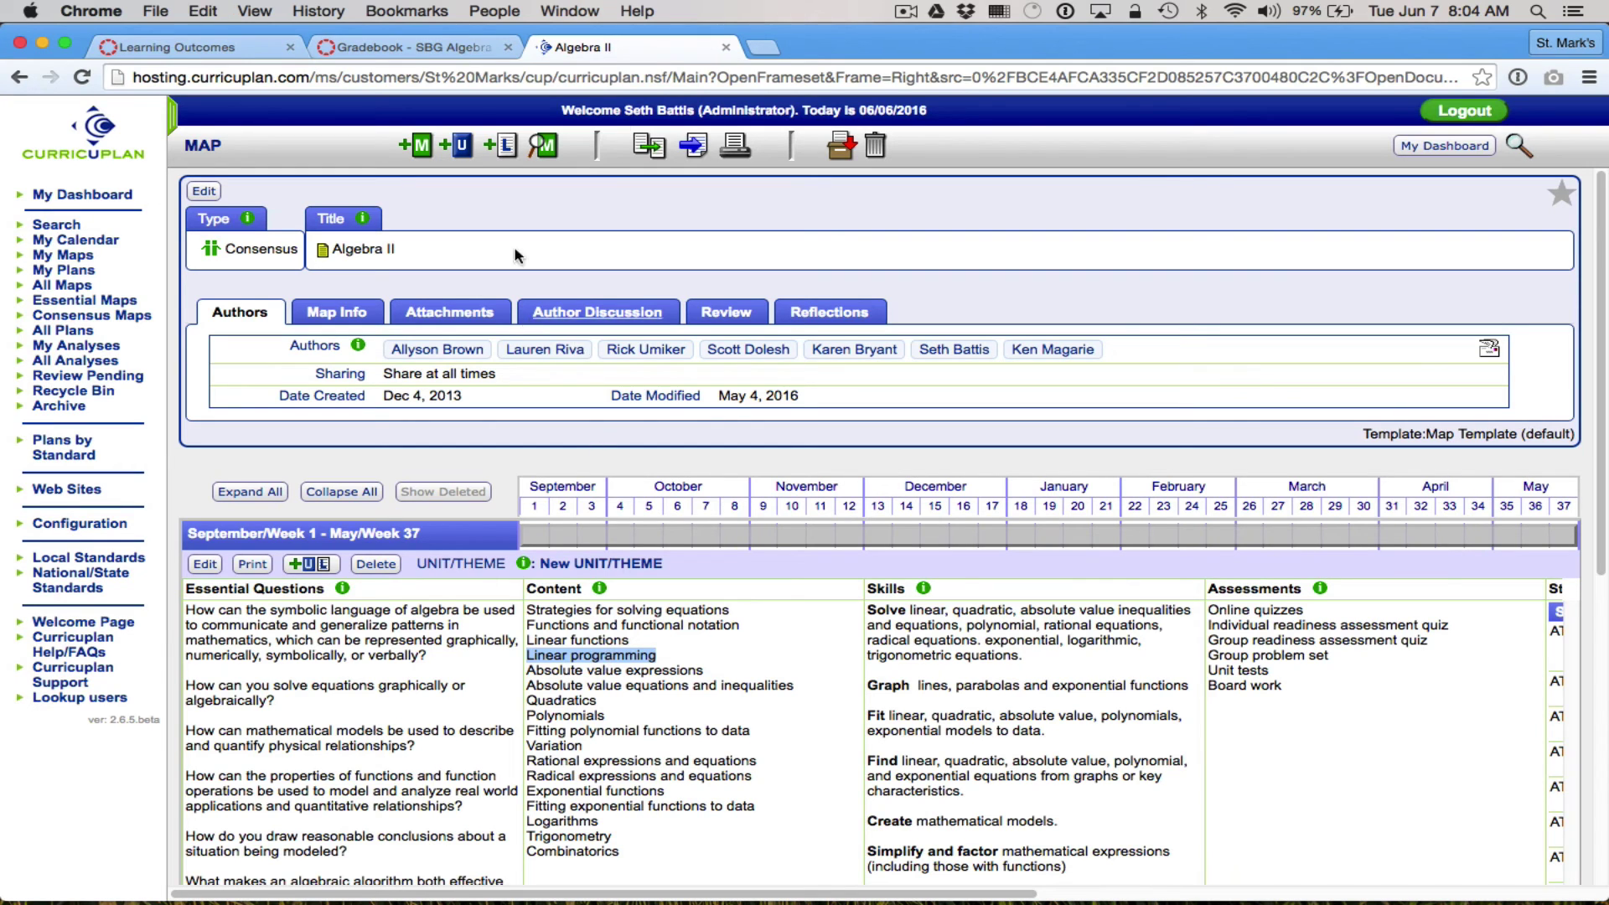
pyautogui.click(367, 45)
pyautogui.click(230, 48)
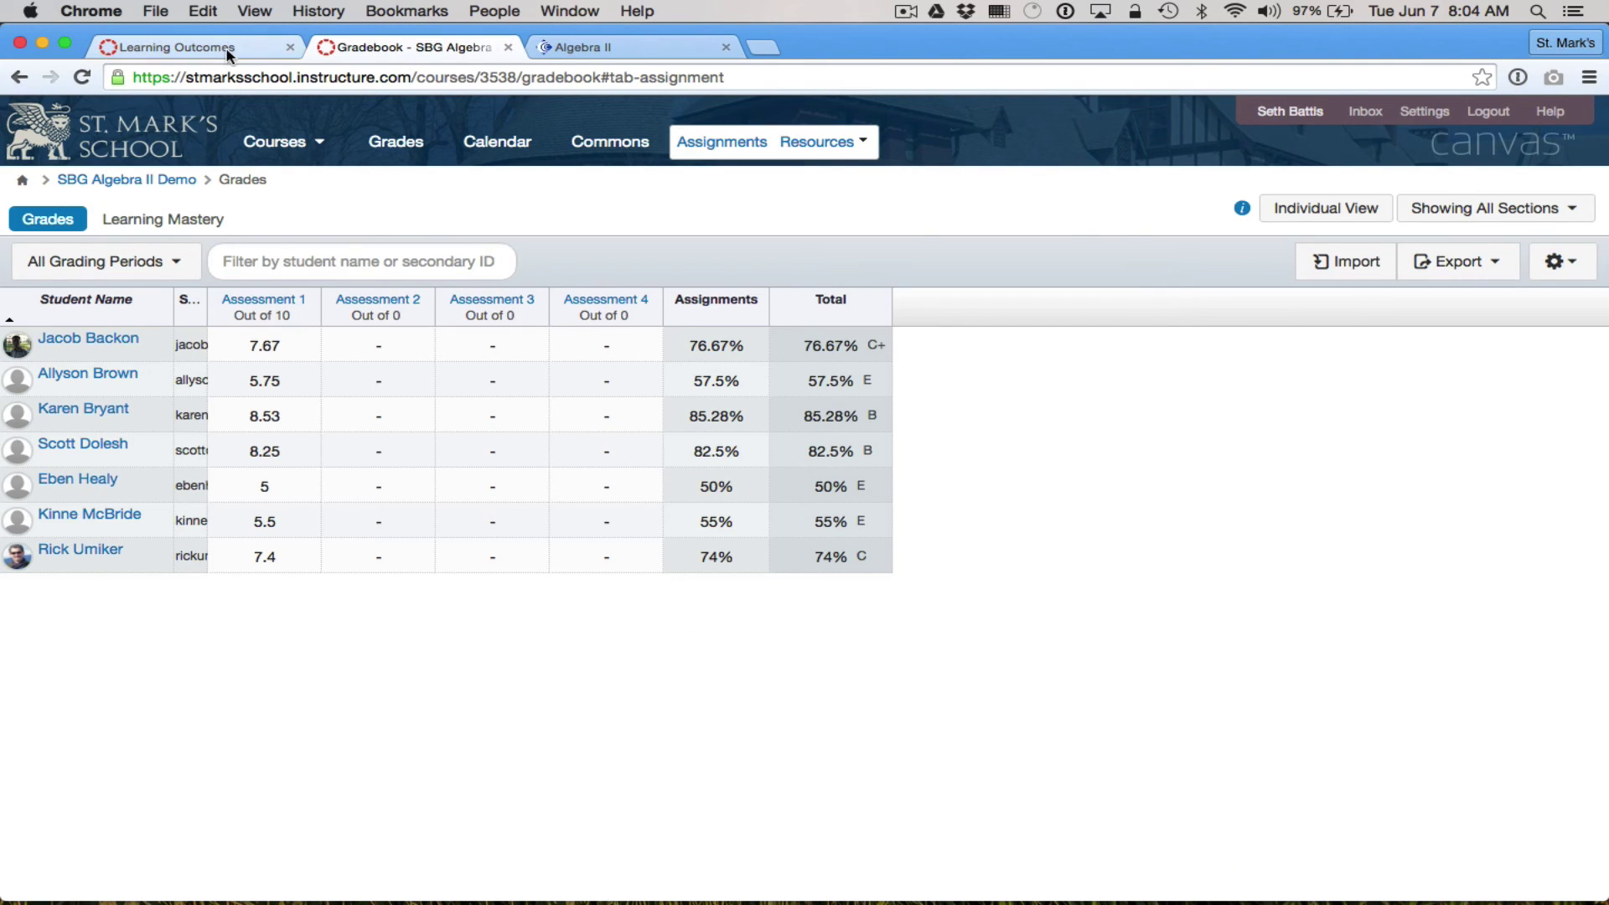
pyautogui.click(507, 47)
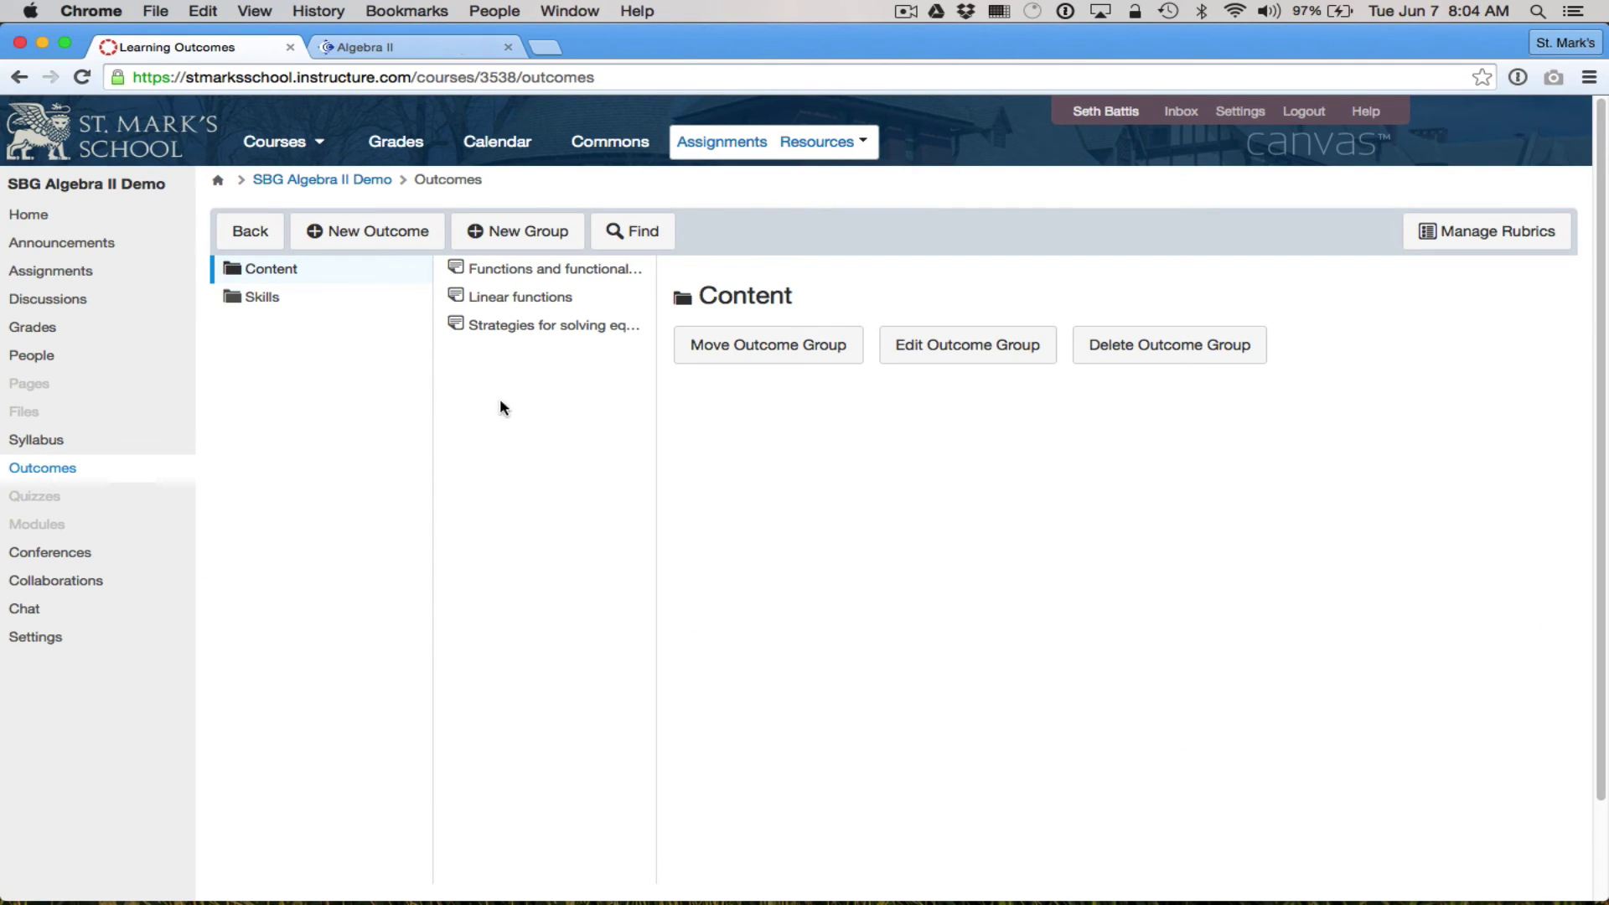
# - Start a Linear programming outcome in the Content group, and change its Exceeds Expectations rating to Proficiency worth 2 points
pyautogui.click(392, 236)
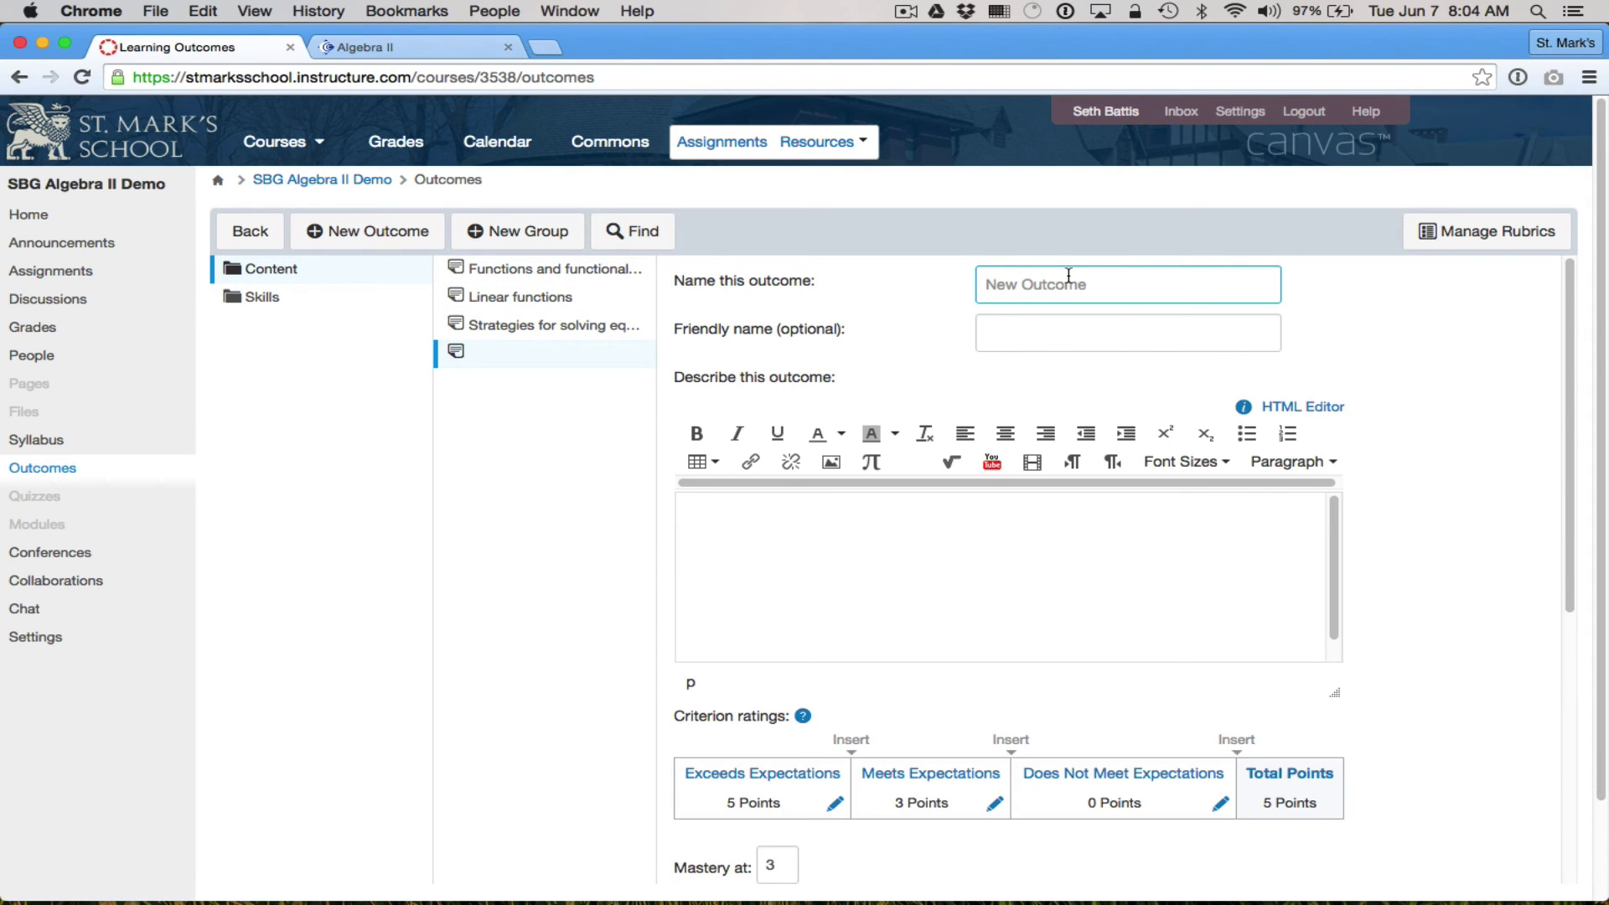
pyautogui.write('Linear programming')
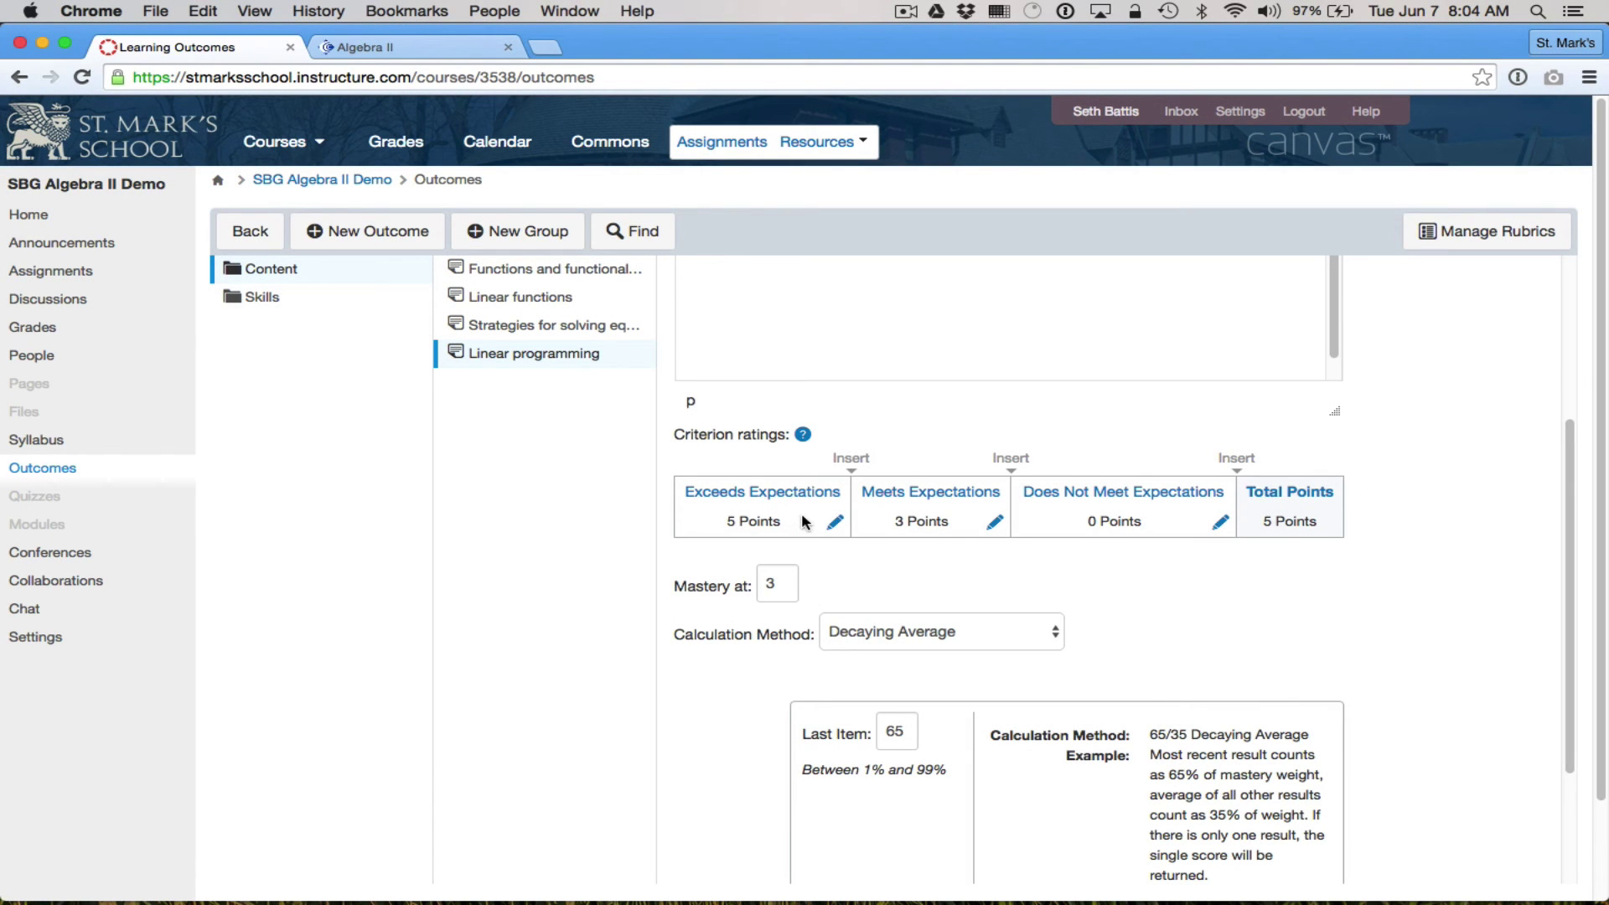
pyautogui.click(835, 521)
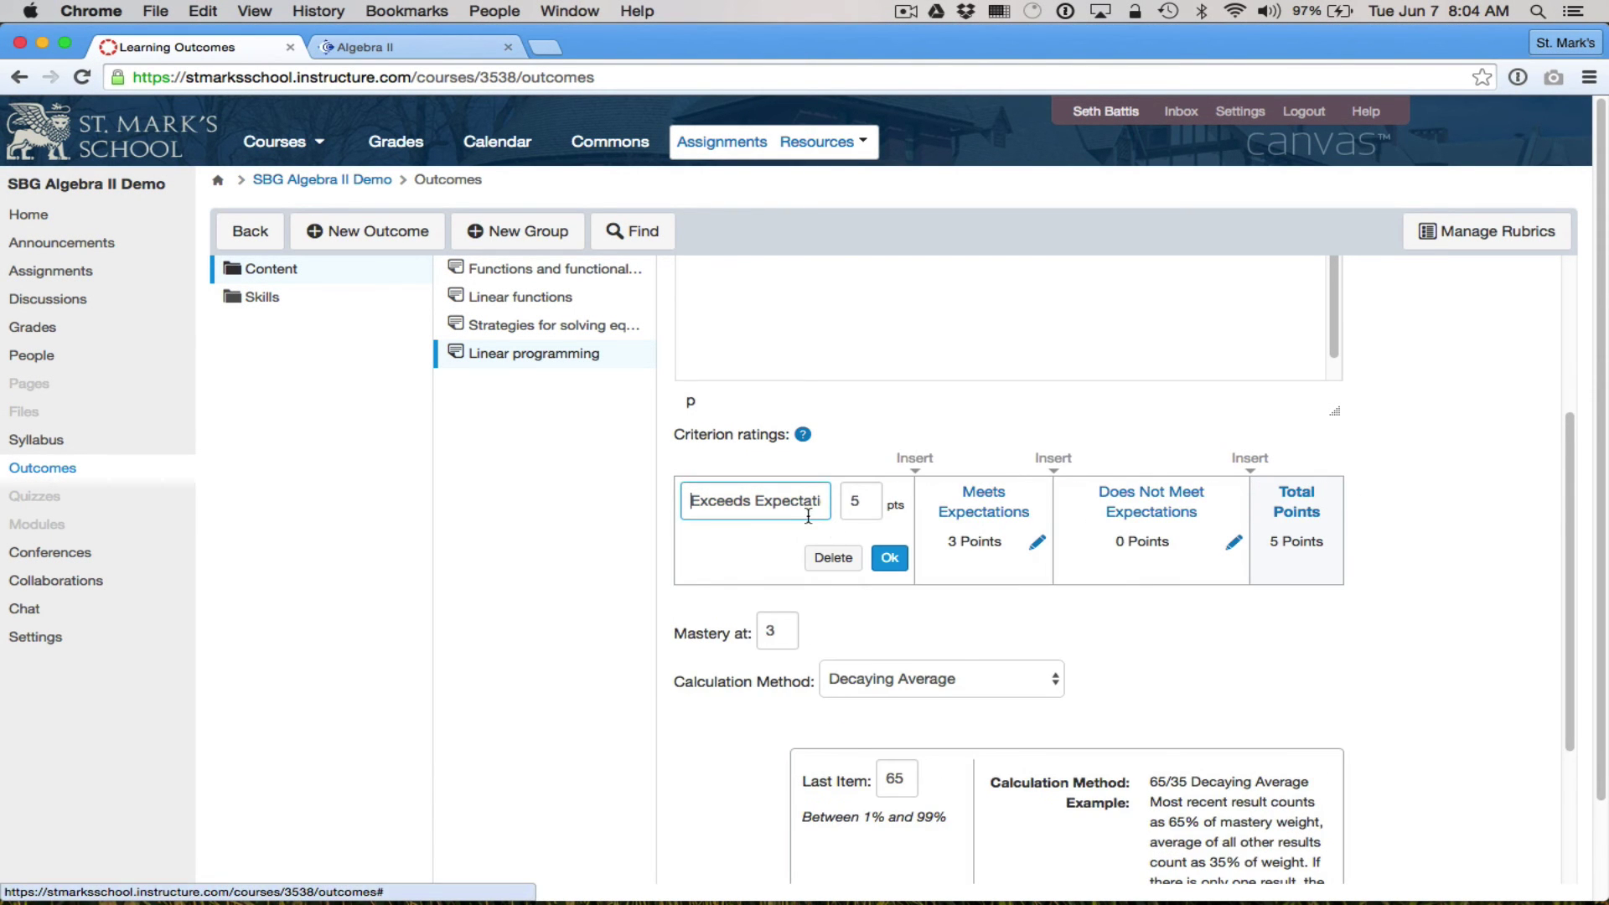
pyautogui.moveTo(809, 515); pyautogui.dragTo(811, 486)
pyautogui.write('Proficiency')
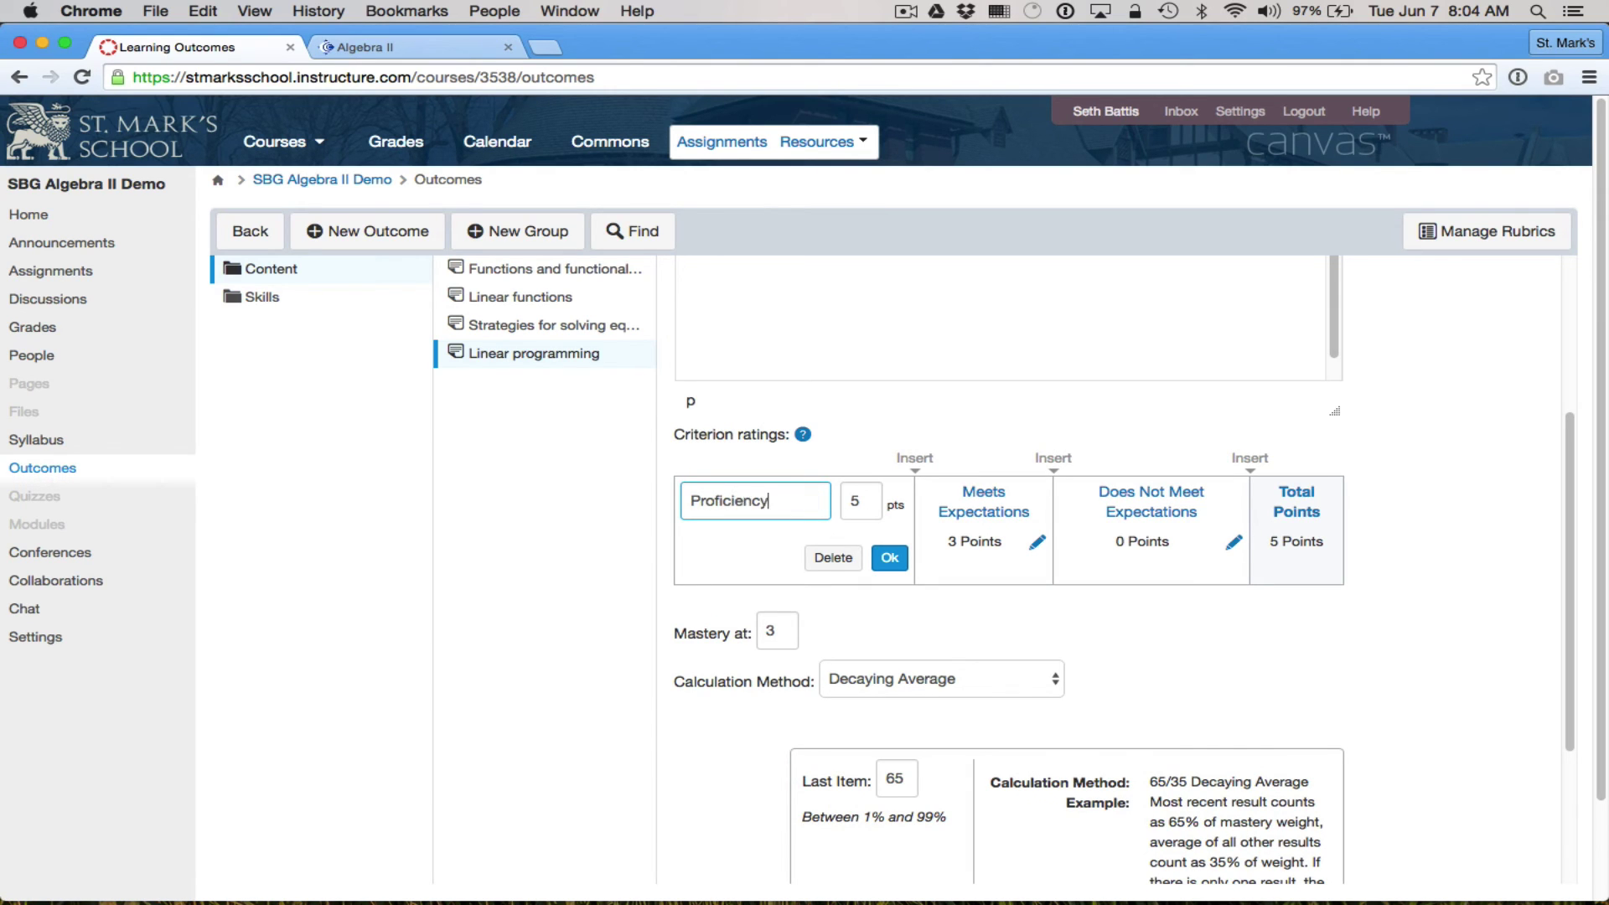
pyautogui.press('Tab')
pyautogui.write('2')
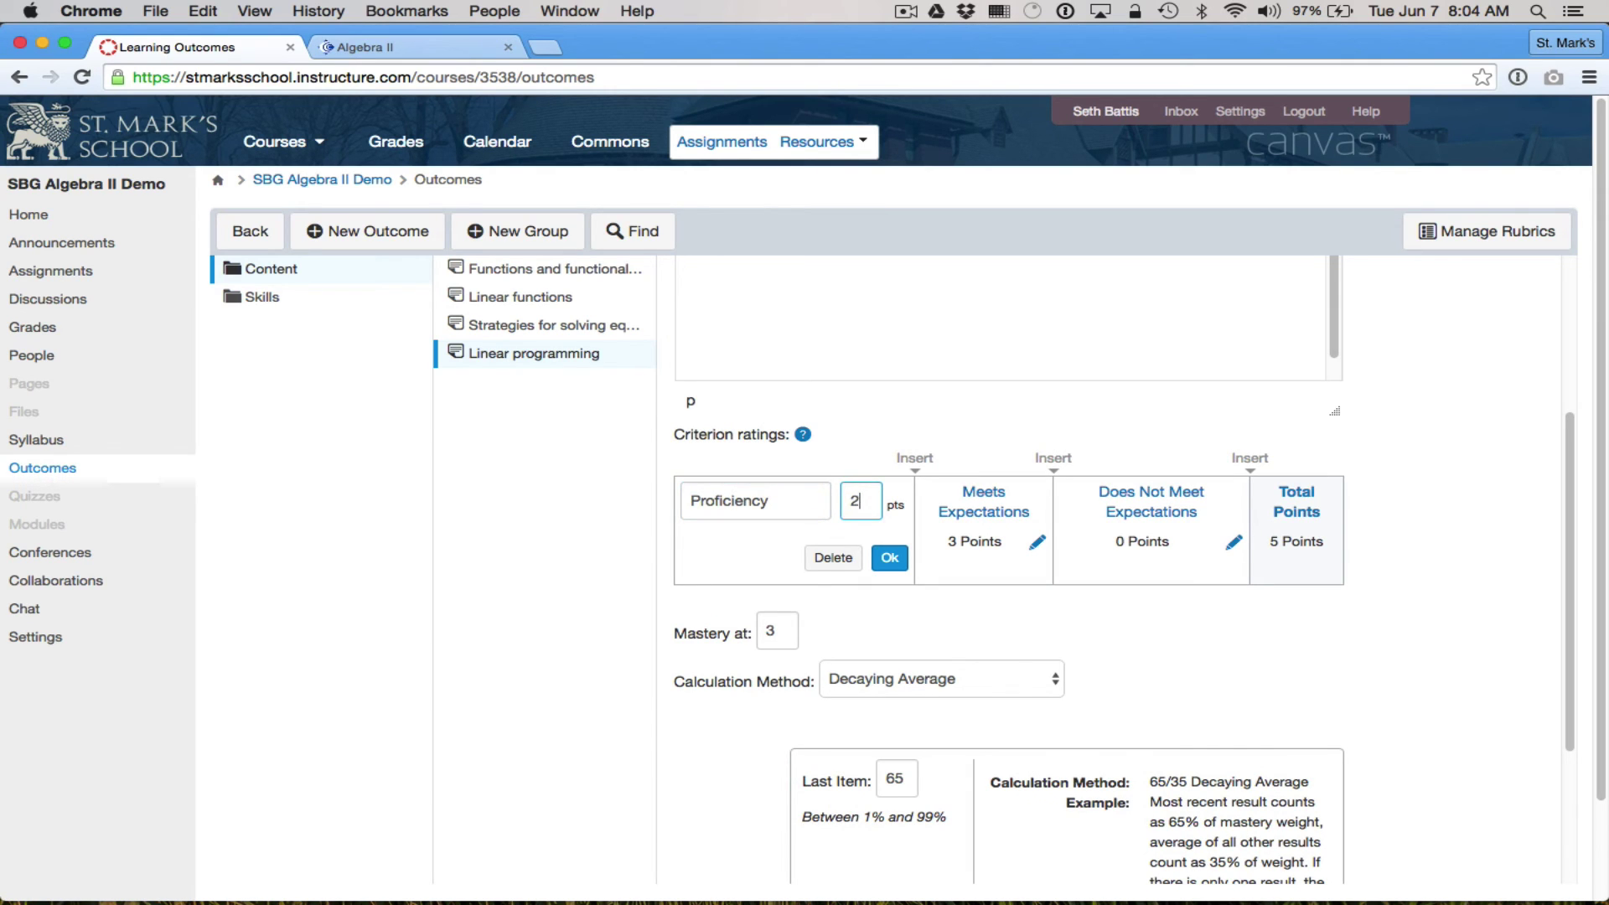
pyautogui.click(889, 557)
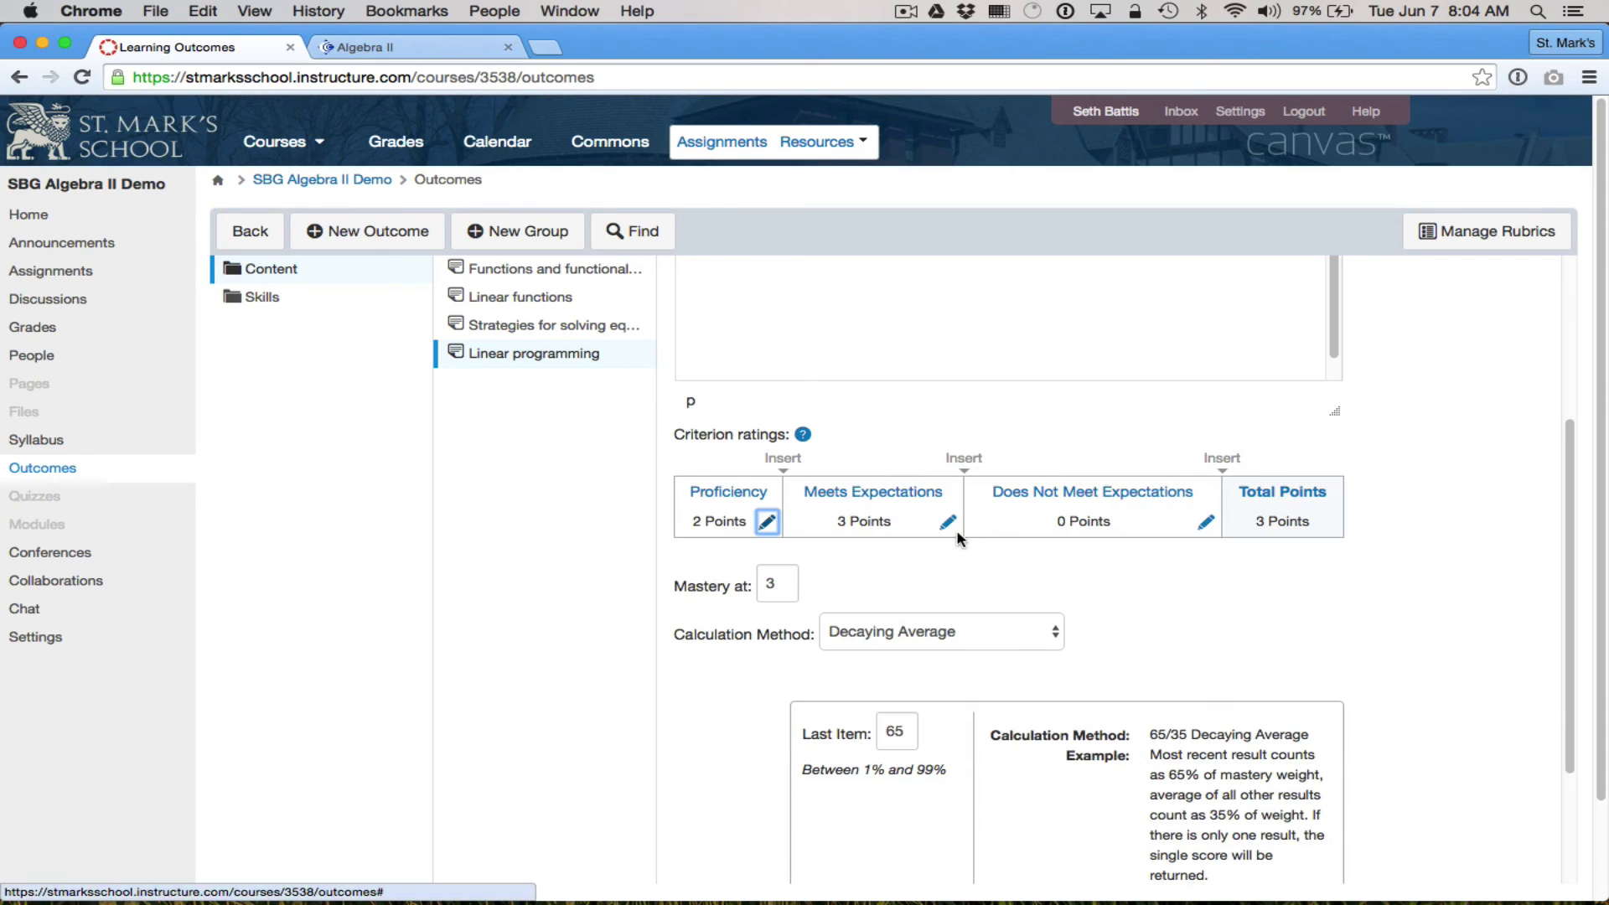
# - Change the Meets Expectations rating to Developing worth 1 point
pyautogui.click(950, 523)
pyautogui.hotkey('alt', 'shift', 'Left')
pyautogui.press('BackSpace')
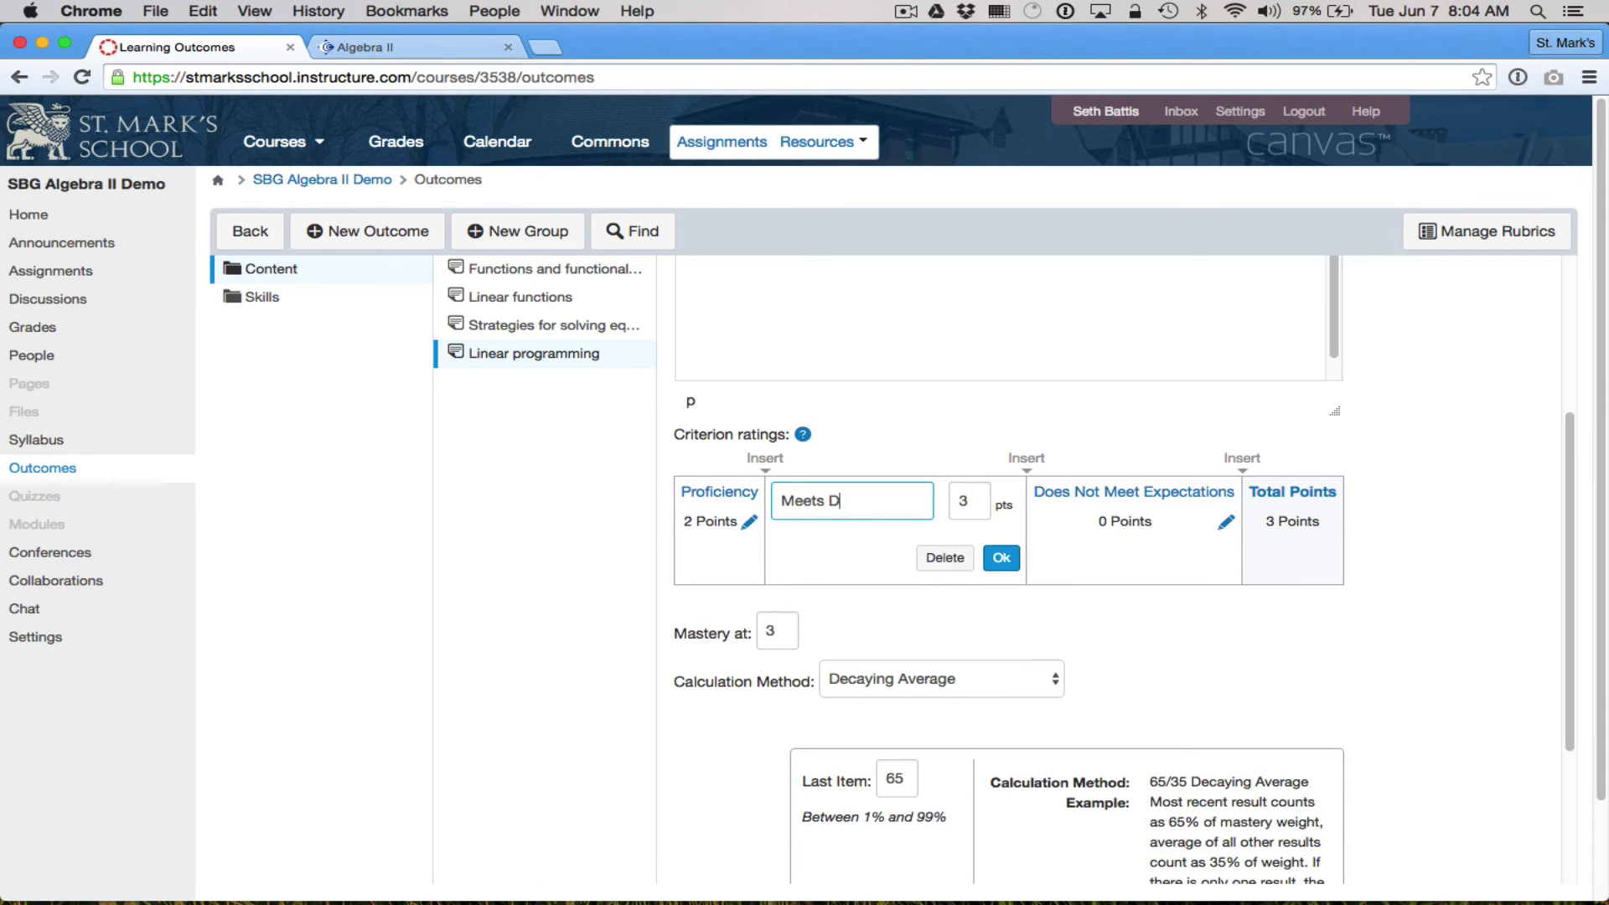
pyautogui.hotkey('alt', 'shift', 'Left')
pyautogui.write('Developing')
pyautogui.press('Tab')
pyautogui.write('1')
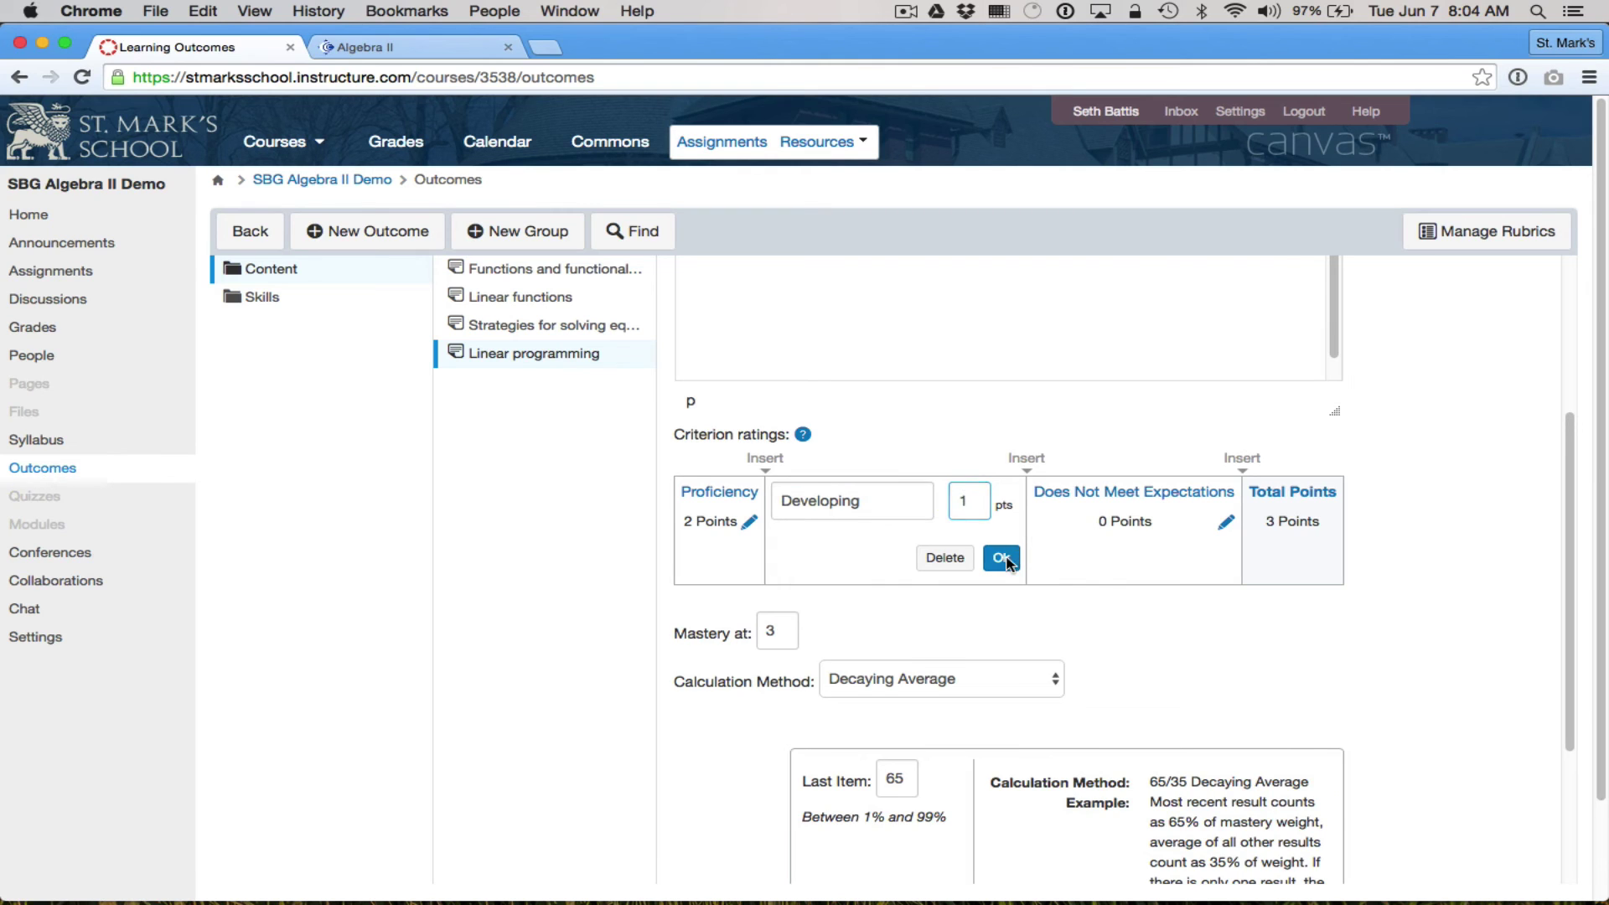
pyautogui.click(1005, 559)
# - Rename the Does Not Meet Expectations rating to Emerging
pyautogui.click(1191, 523)
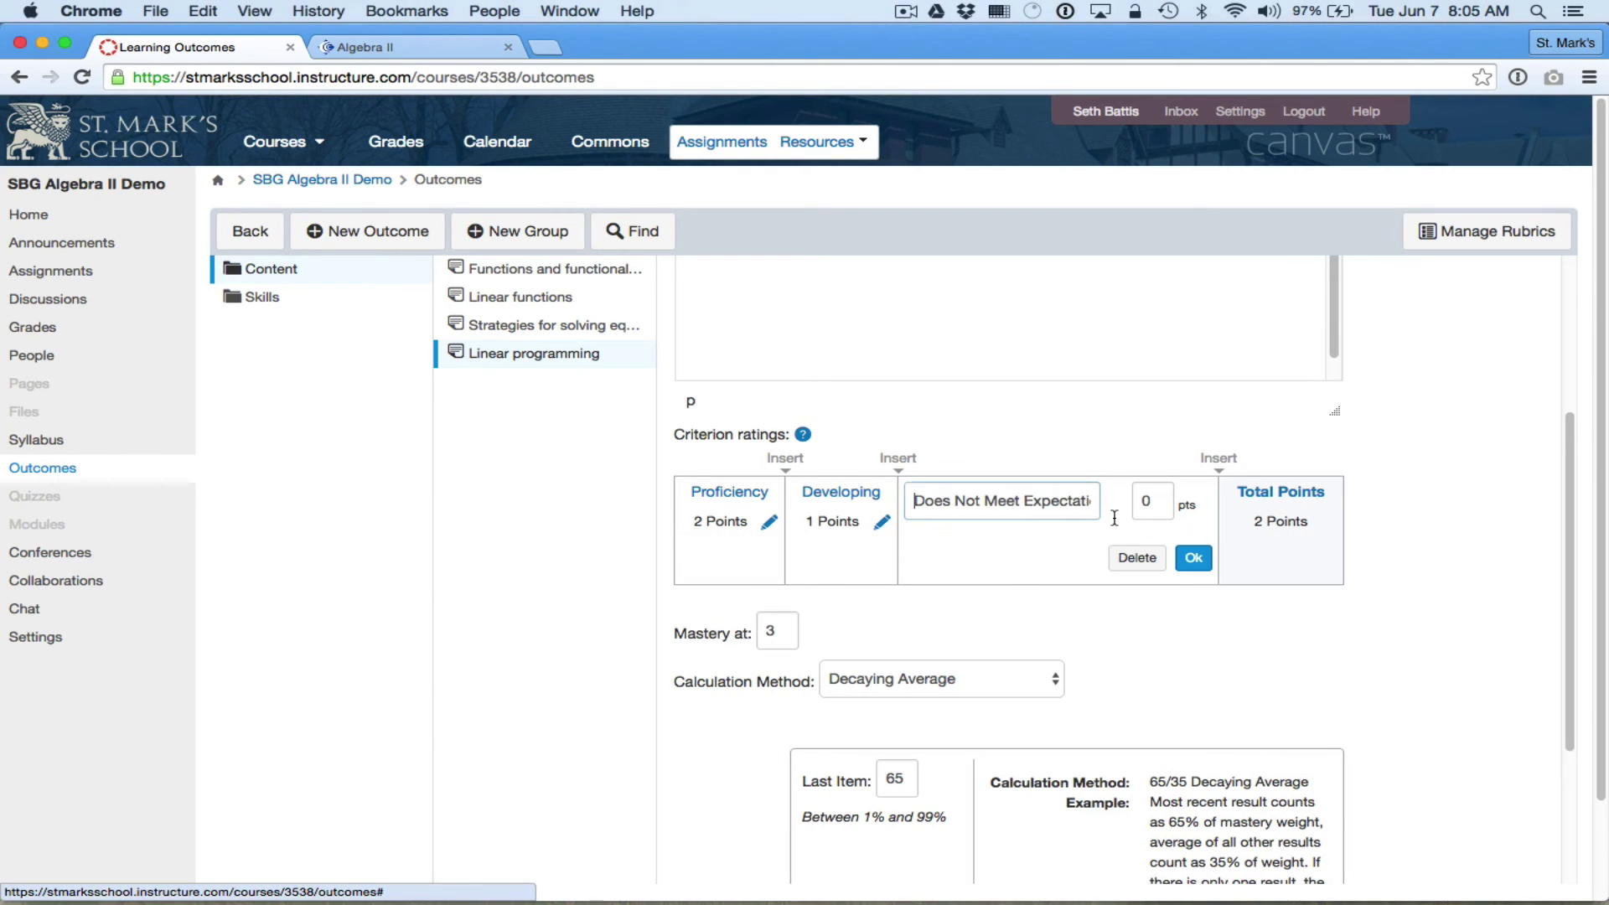
pyautogui.tripleClick(1042, 500)
pyautogui.write('Emerging')
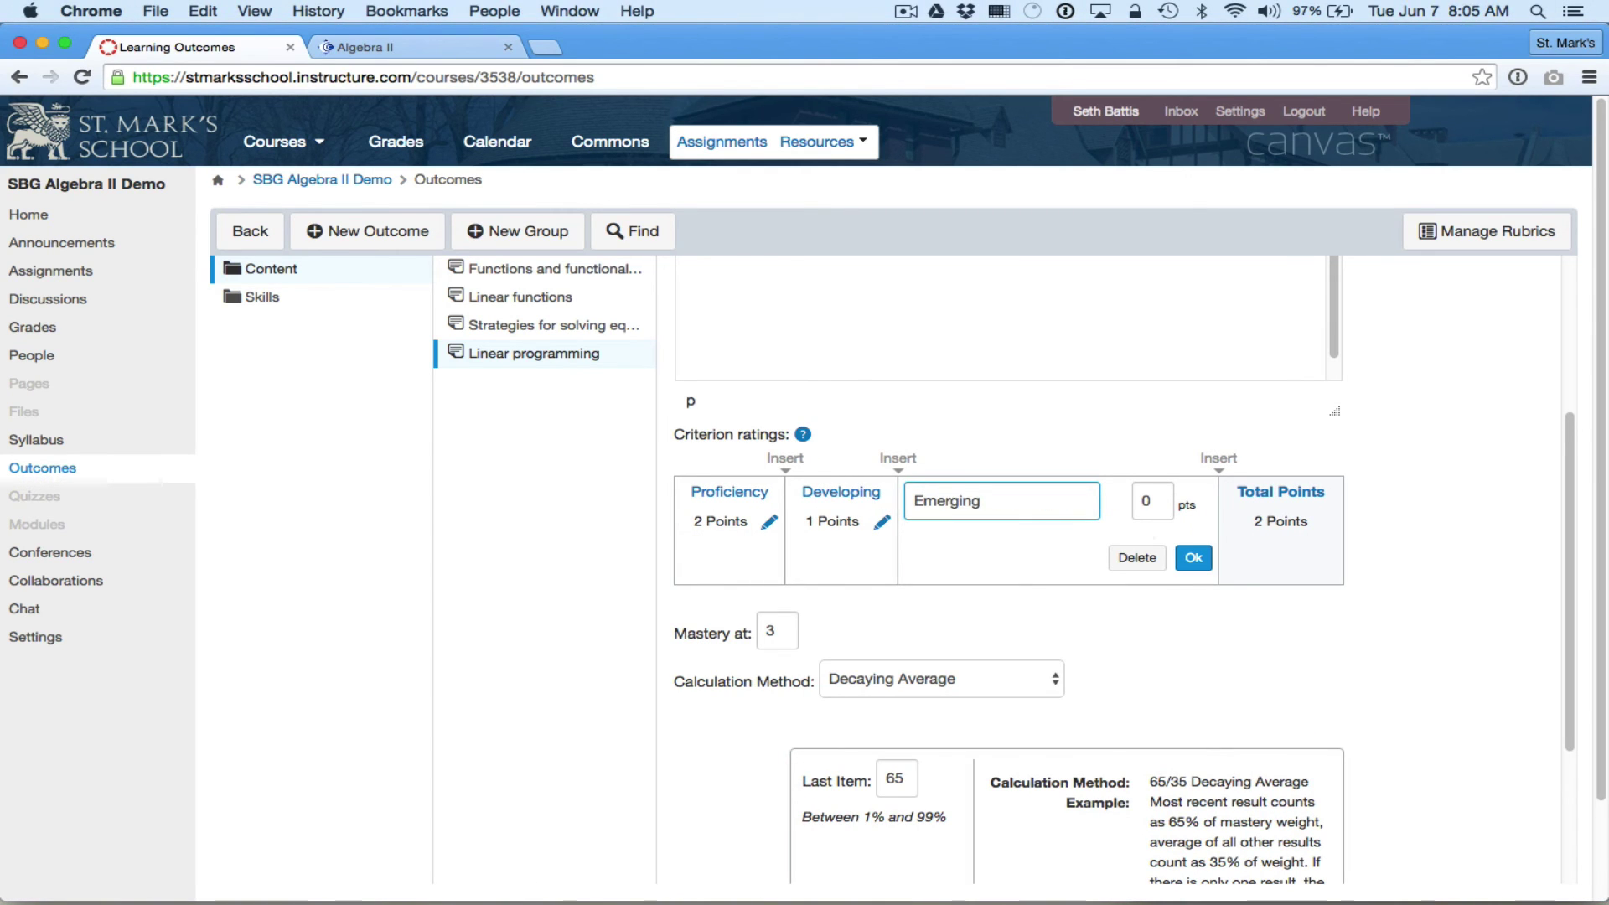
pyautogui.press('Tab')
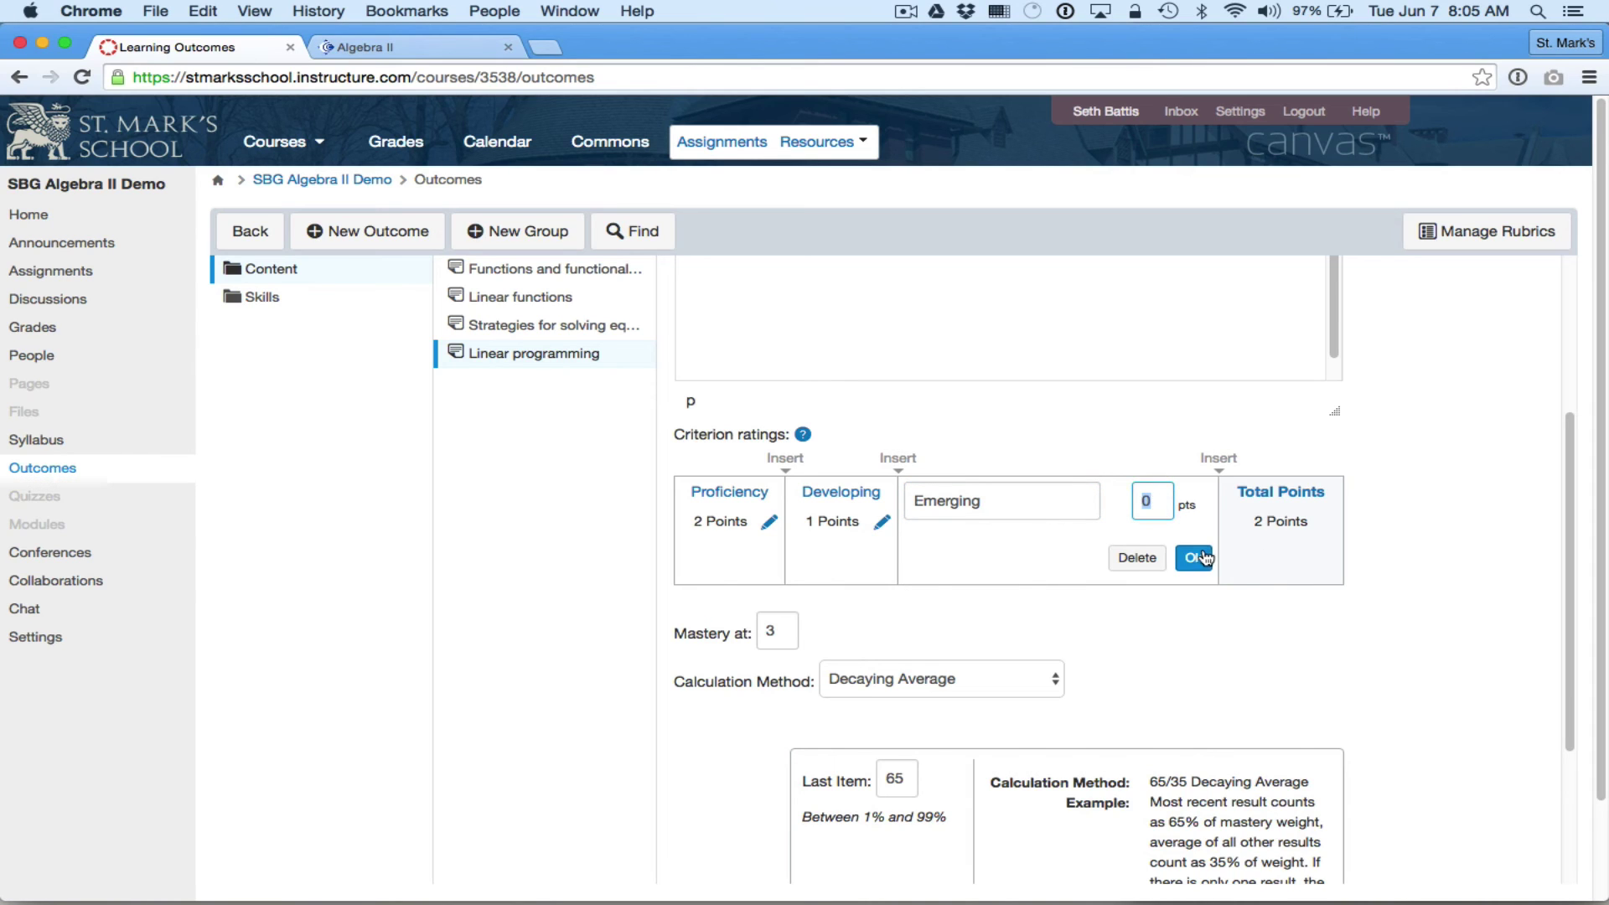
pyautogui.click(1194, 557)
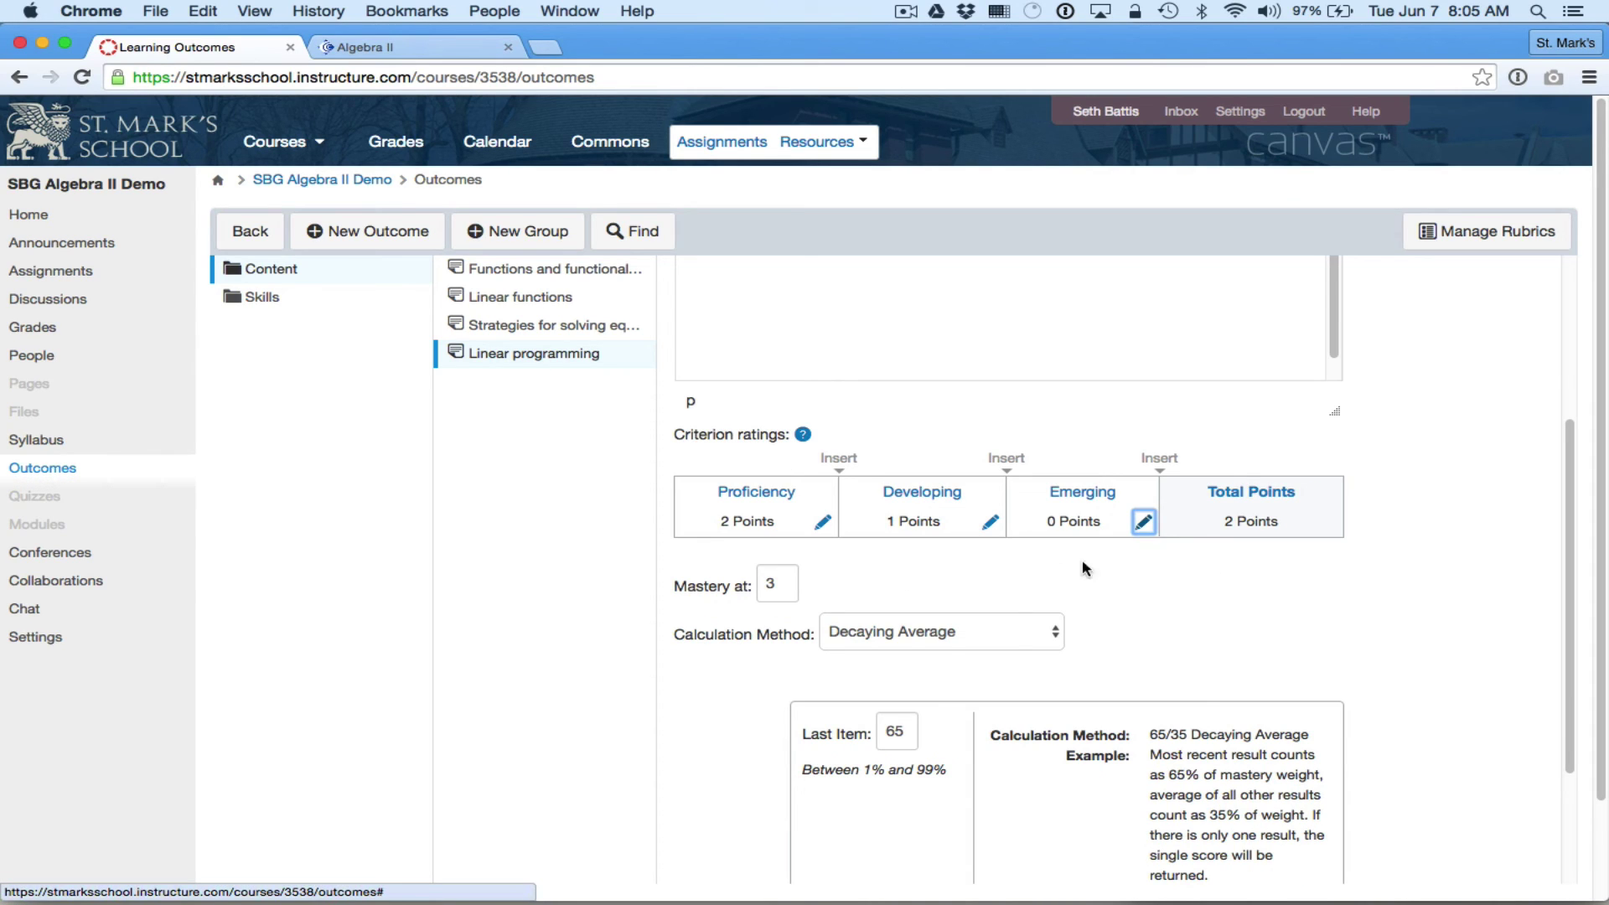
# - Try the n Number of Times calculation method with mastery at 2 and the number of items set to 3
pyautogui.doubleClick(752, 589)
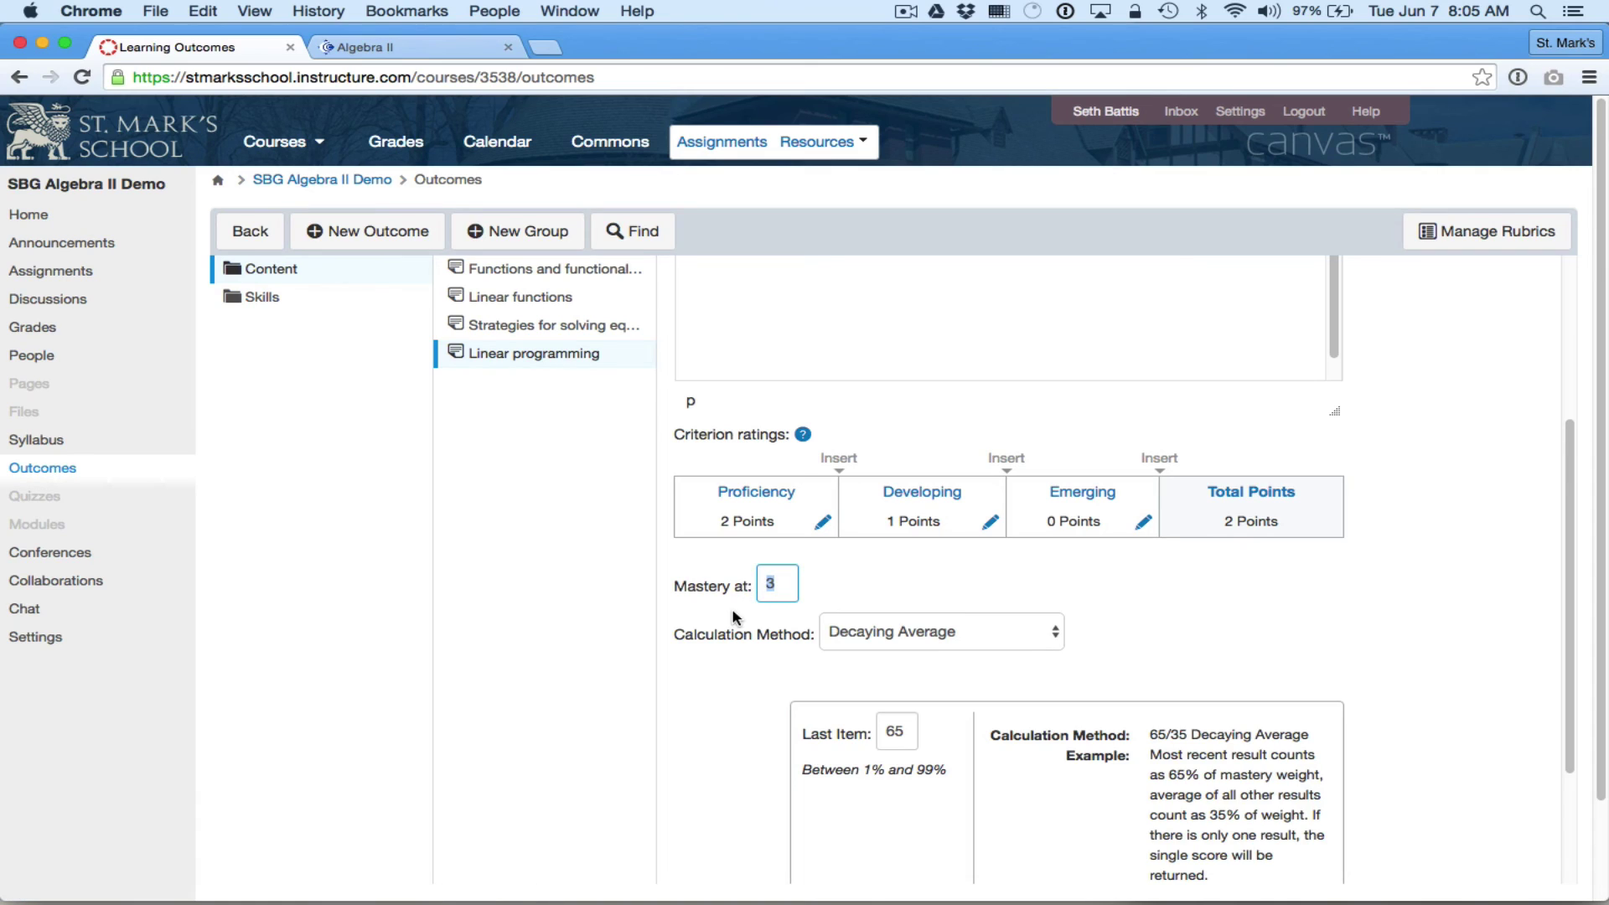
pyautogui.scroll(-2, 731, 619)
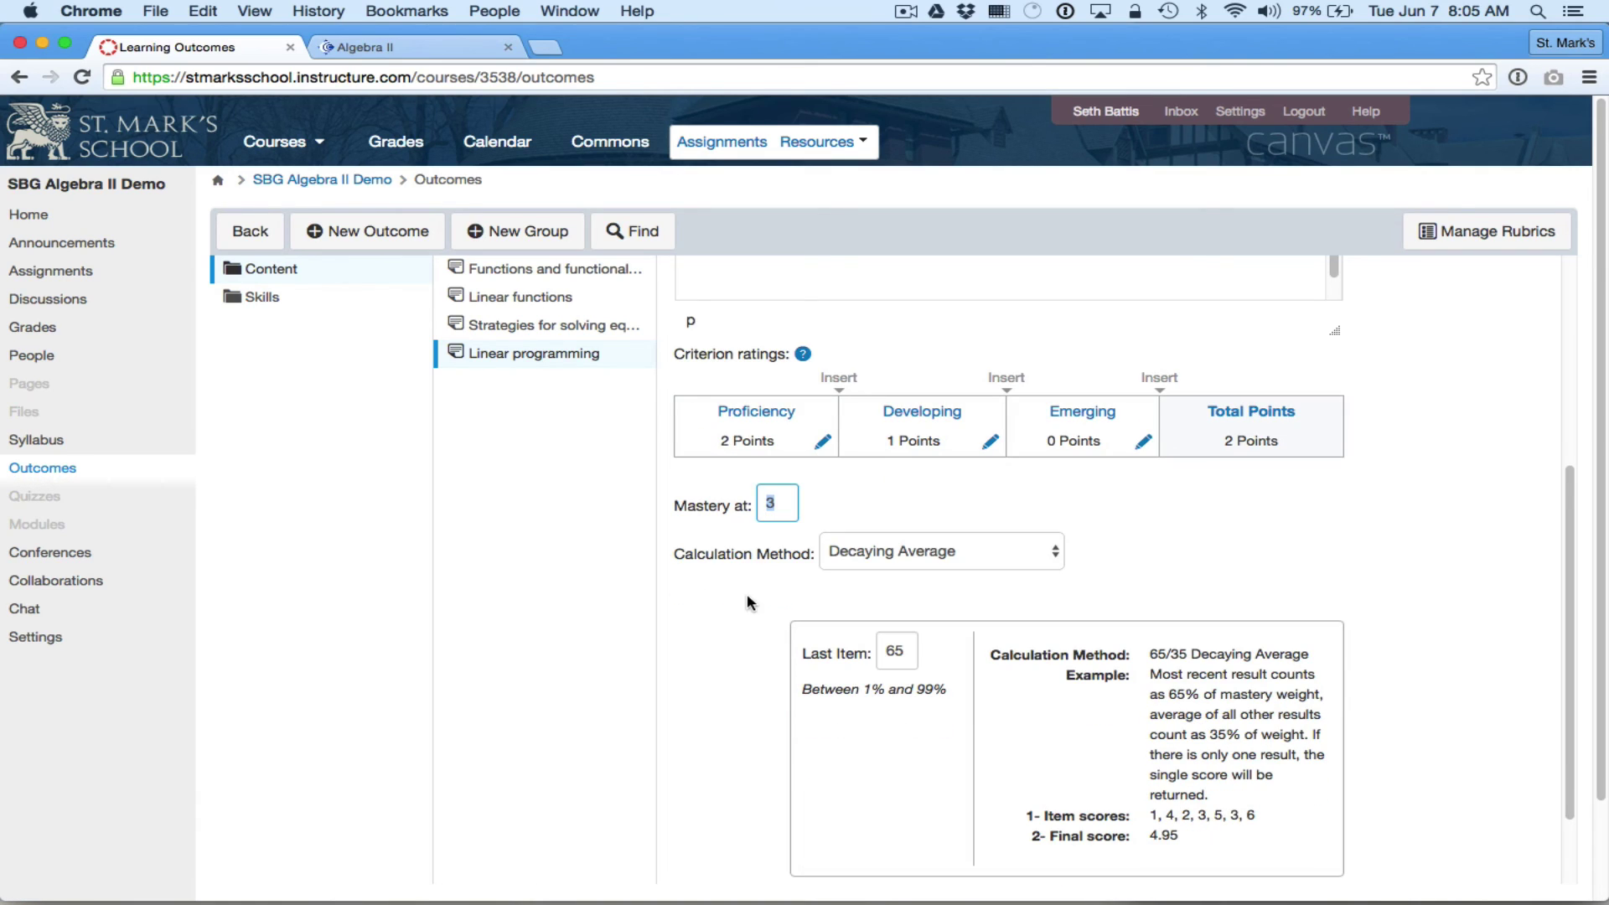
pyautogui.scroll(-3, 747, 594)
pyautogui.click(1031, 445)
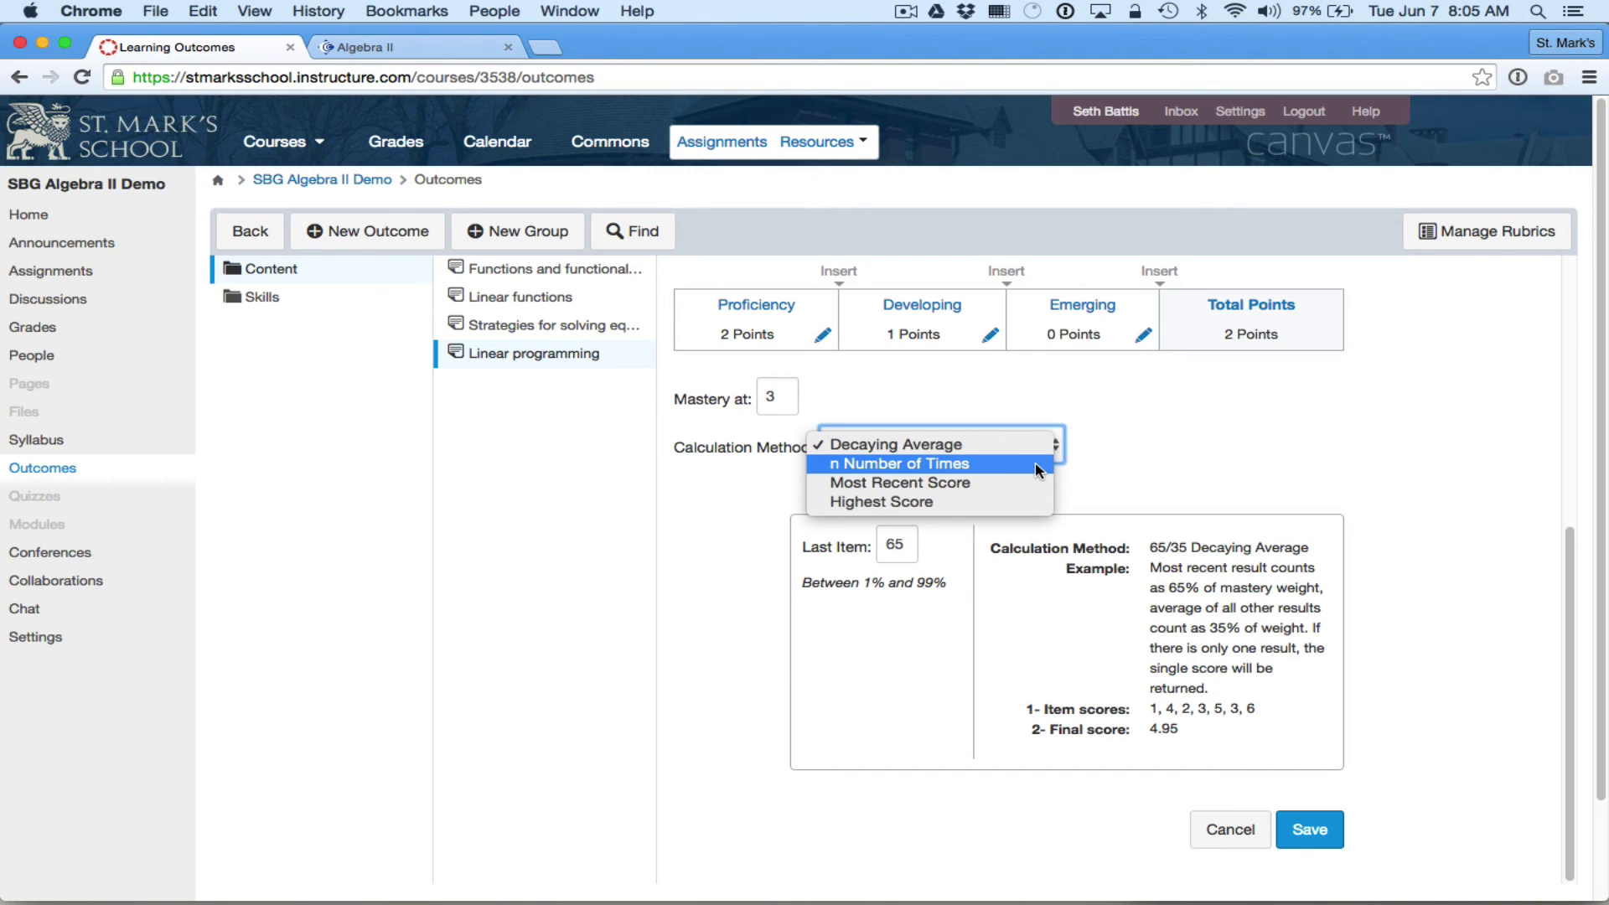
pyautogui.click(1039, 470)
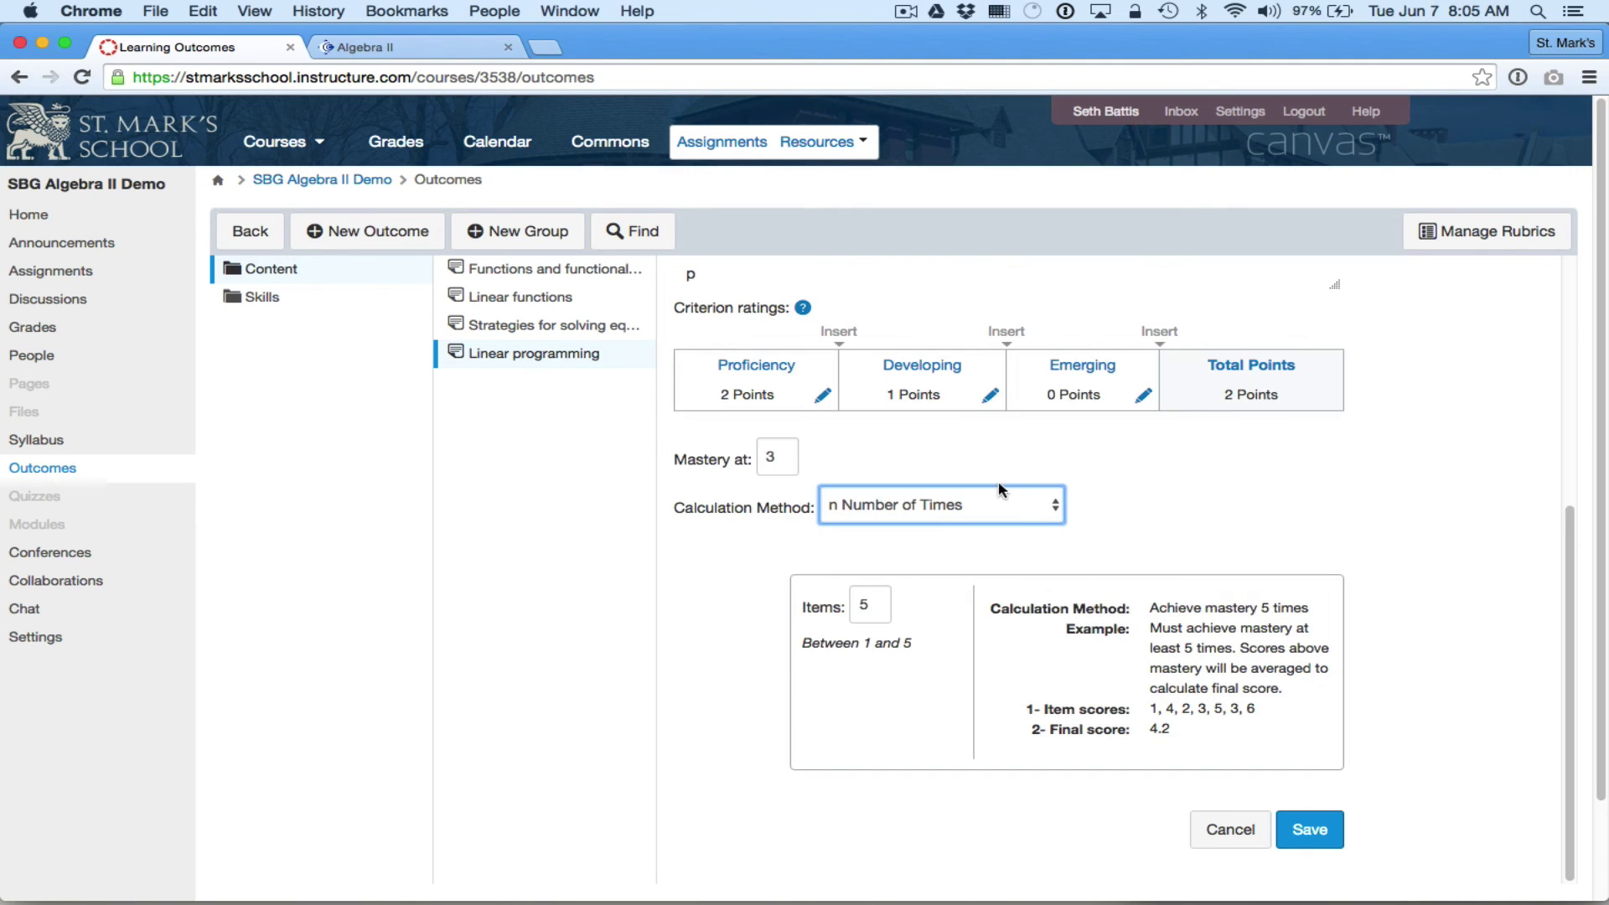
pyautogui.click(769, 456)
pyautogui.doubleClick(769, 457)
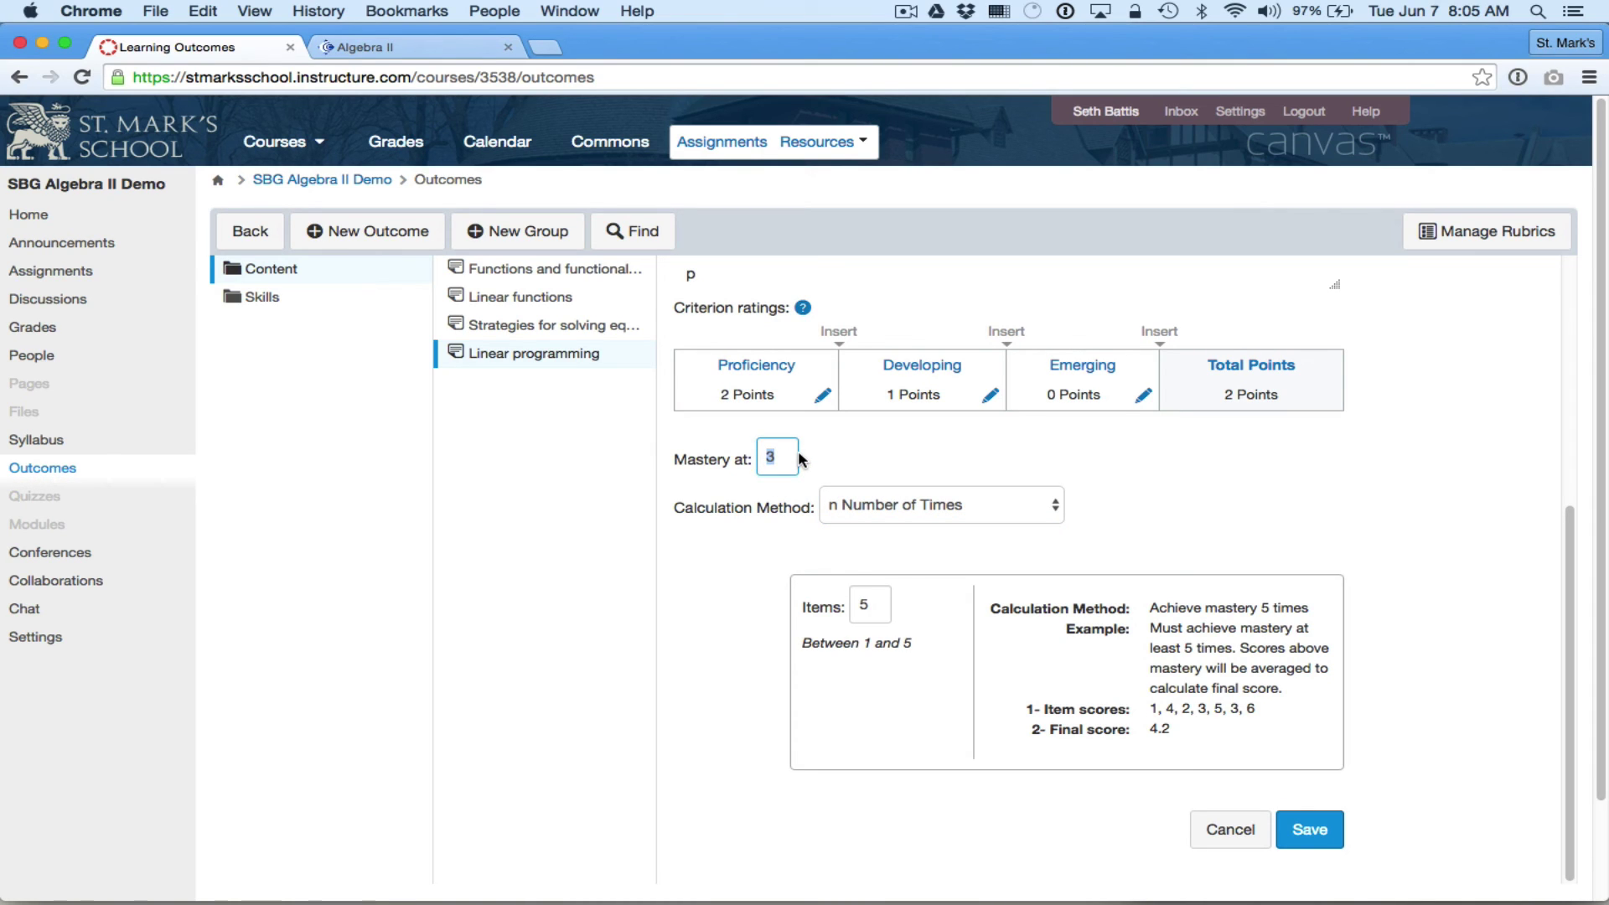
pyautogui.write('2')
pyautogui.click(883, 608)
pyautogui.press('BackSpace')
pyautogui.write('3')
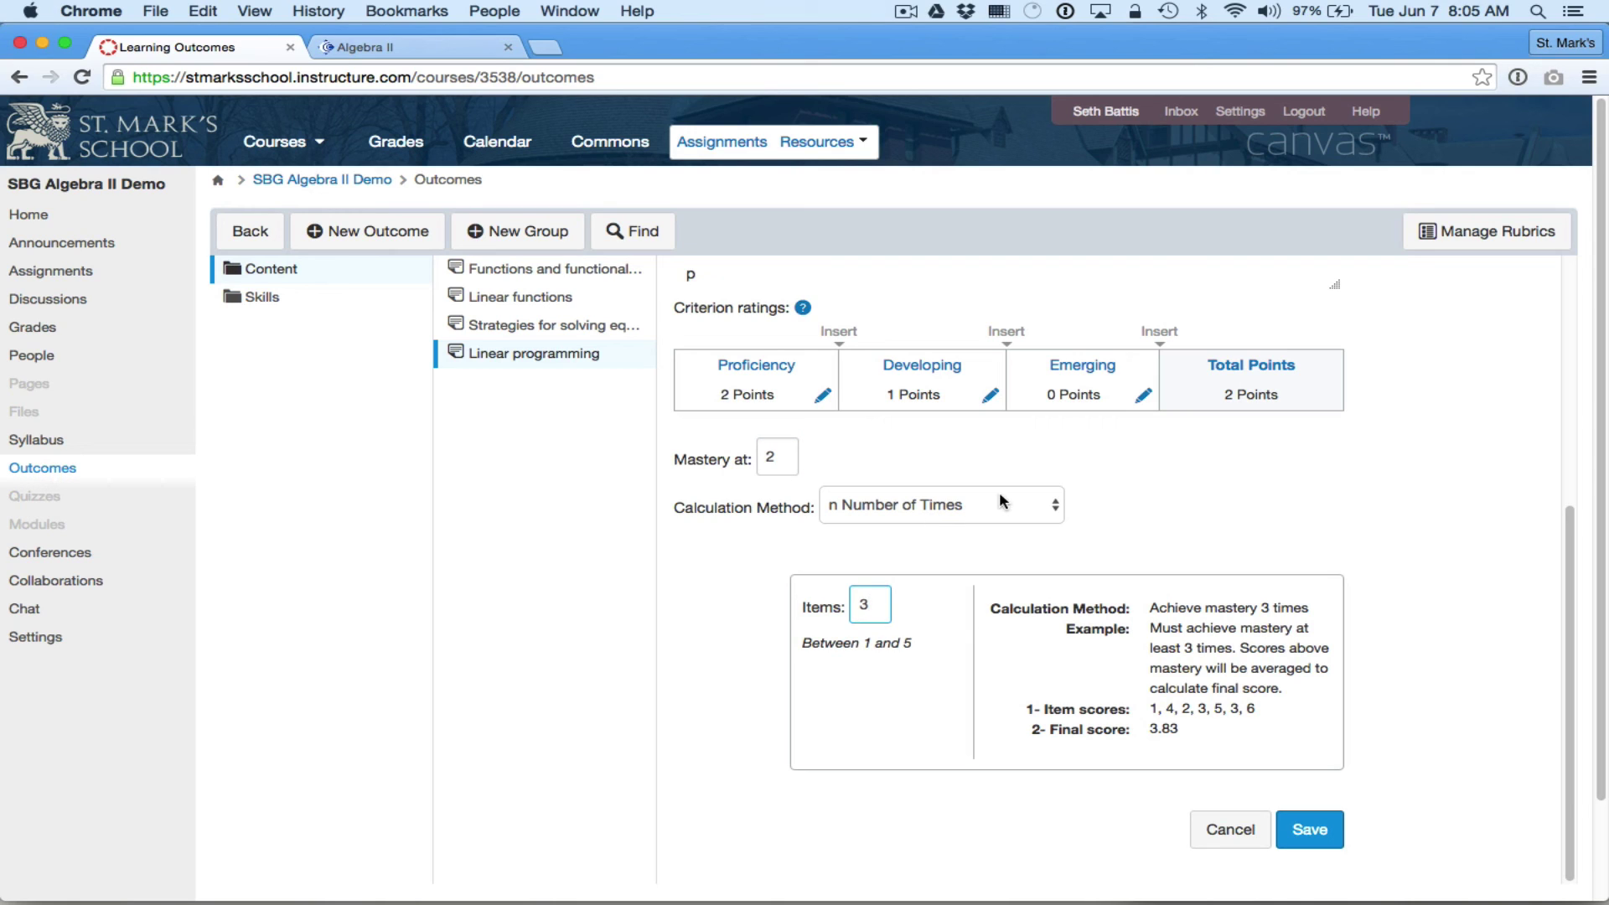
# - Try the Most Recent Score and Highest Score calculation methods, and restore Decaying Average
pyautogui.click(942, 505)
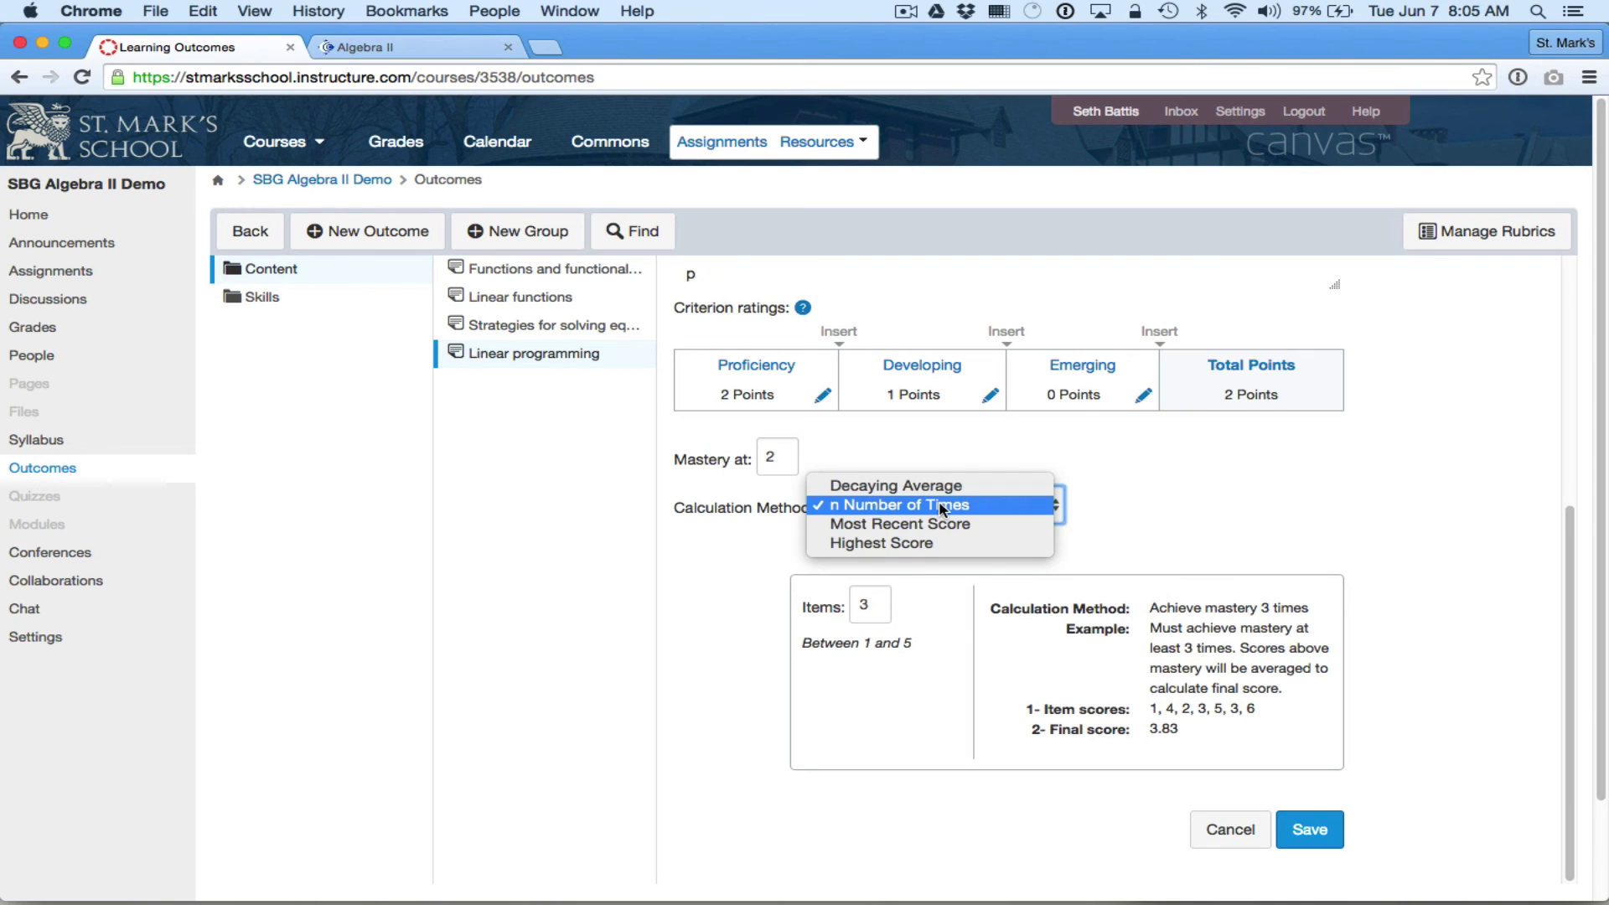
pyautogui.click(934, 523)
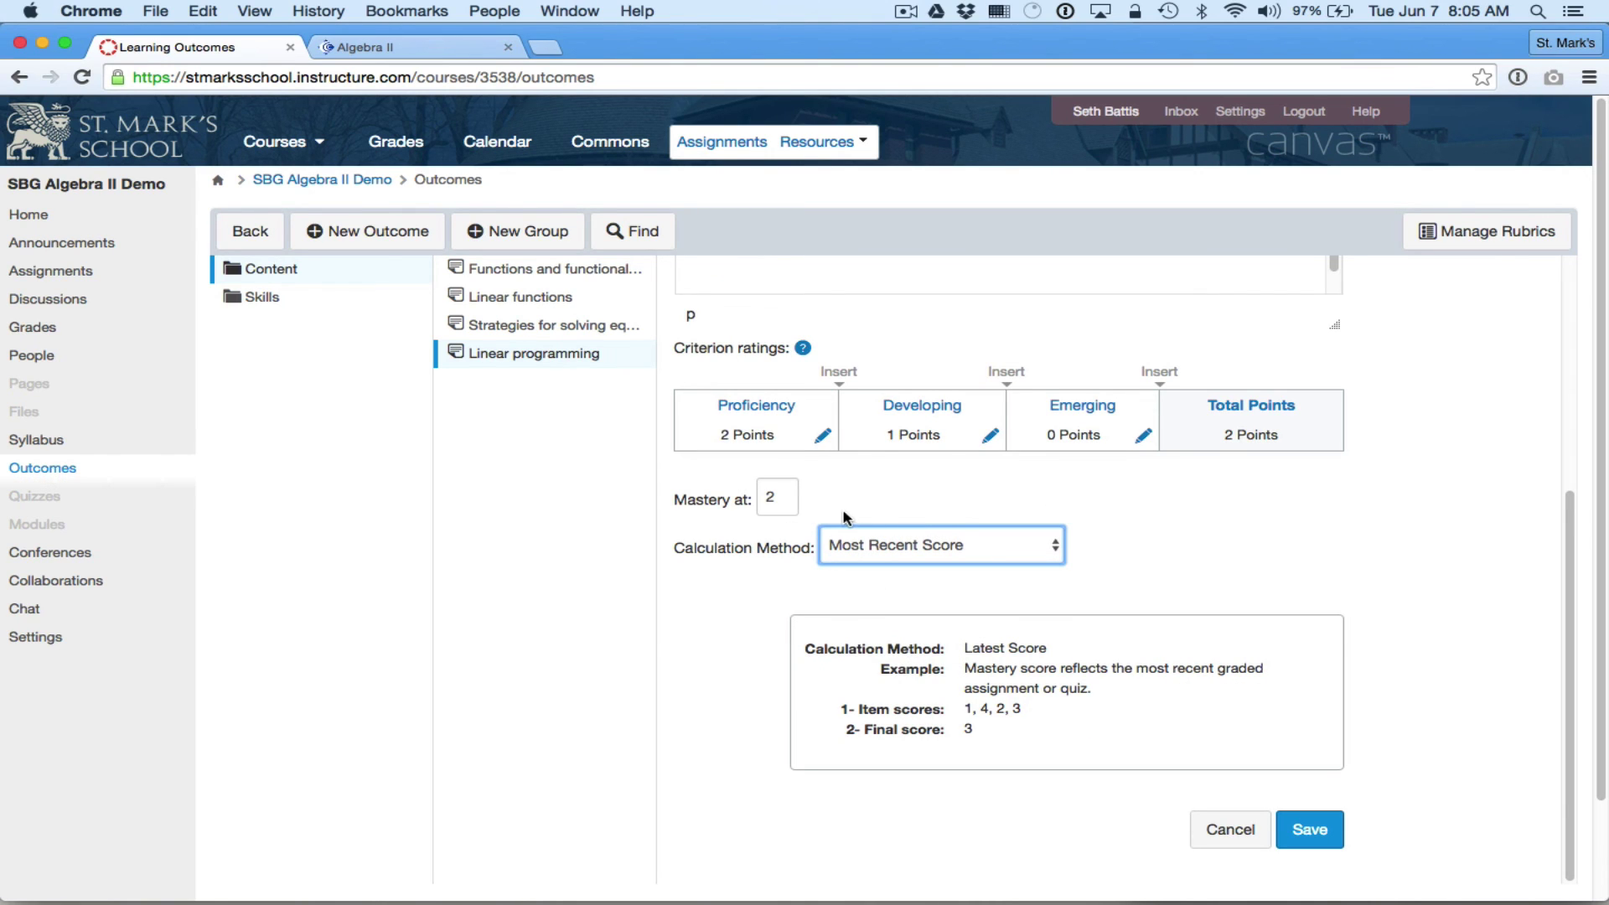
pyautogui.click(884, 554)
pyautogui.click(886, 563)
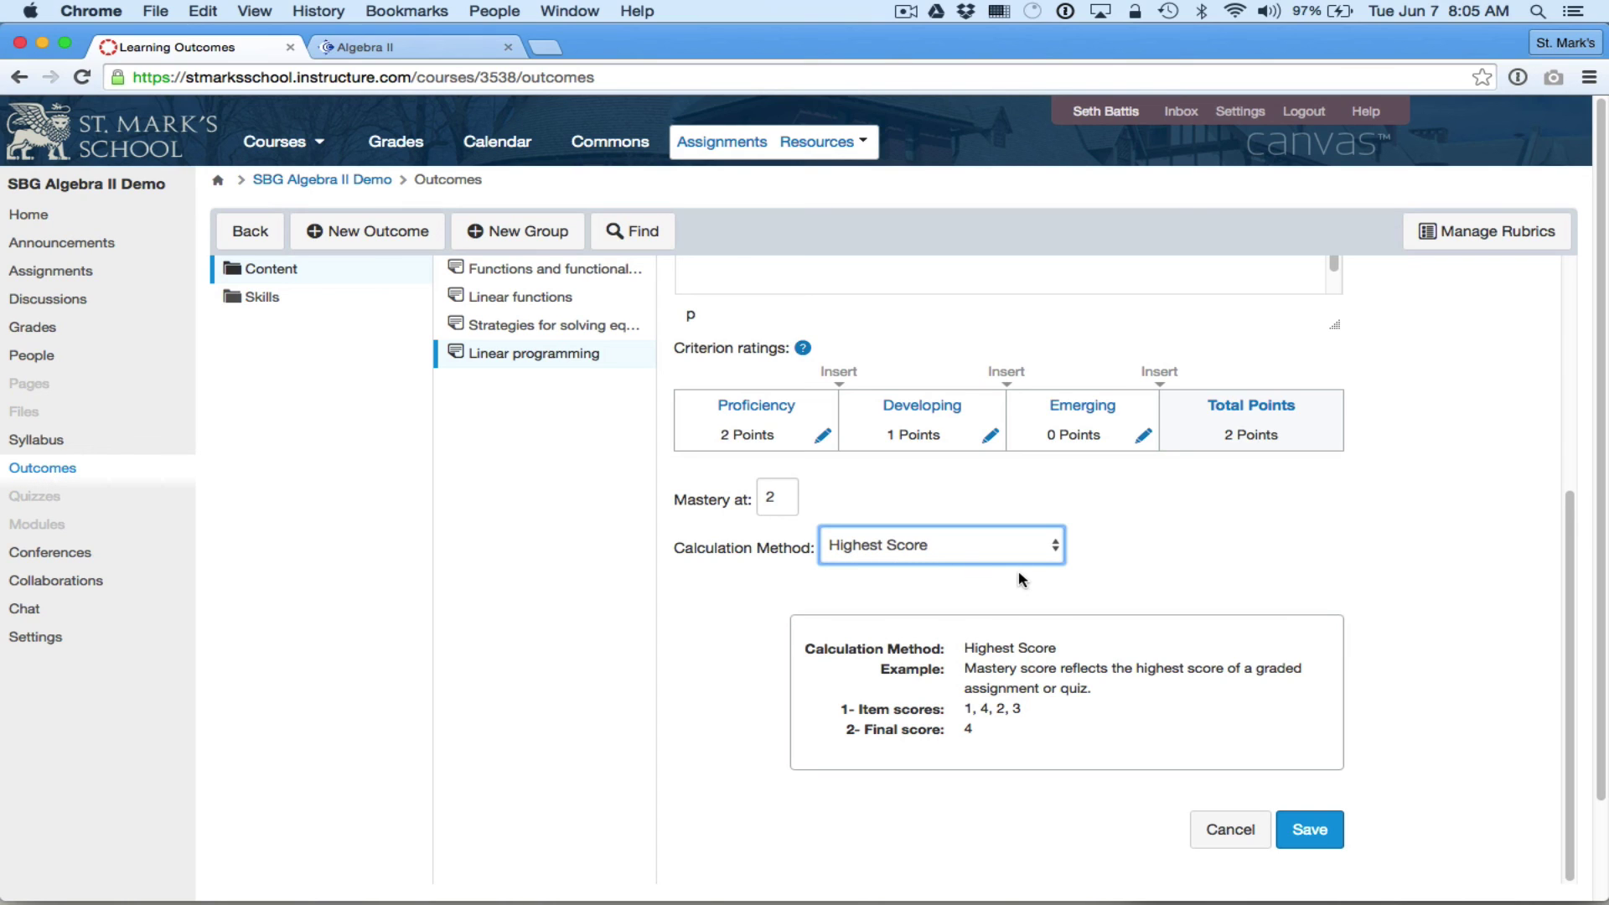
pyautogui.click(969, 557)
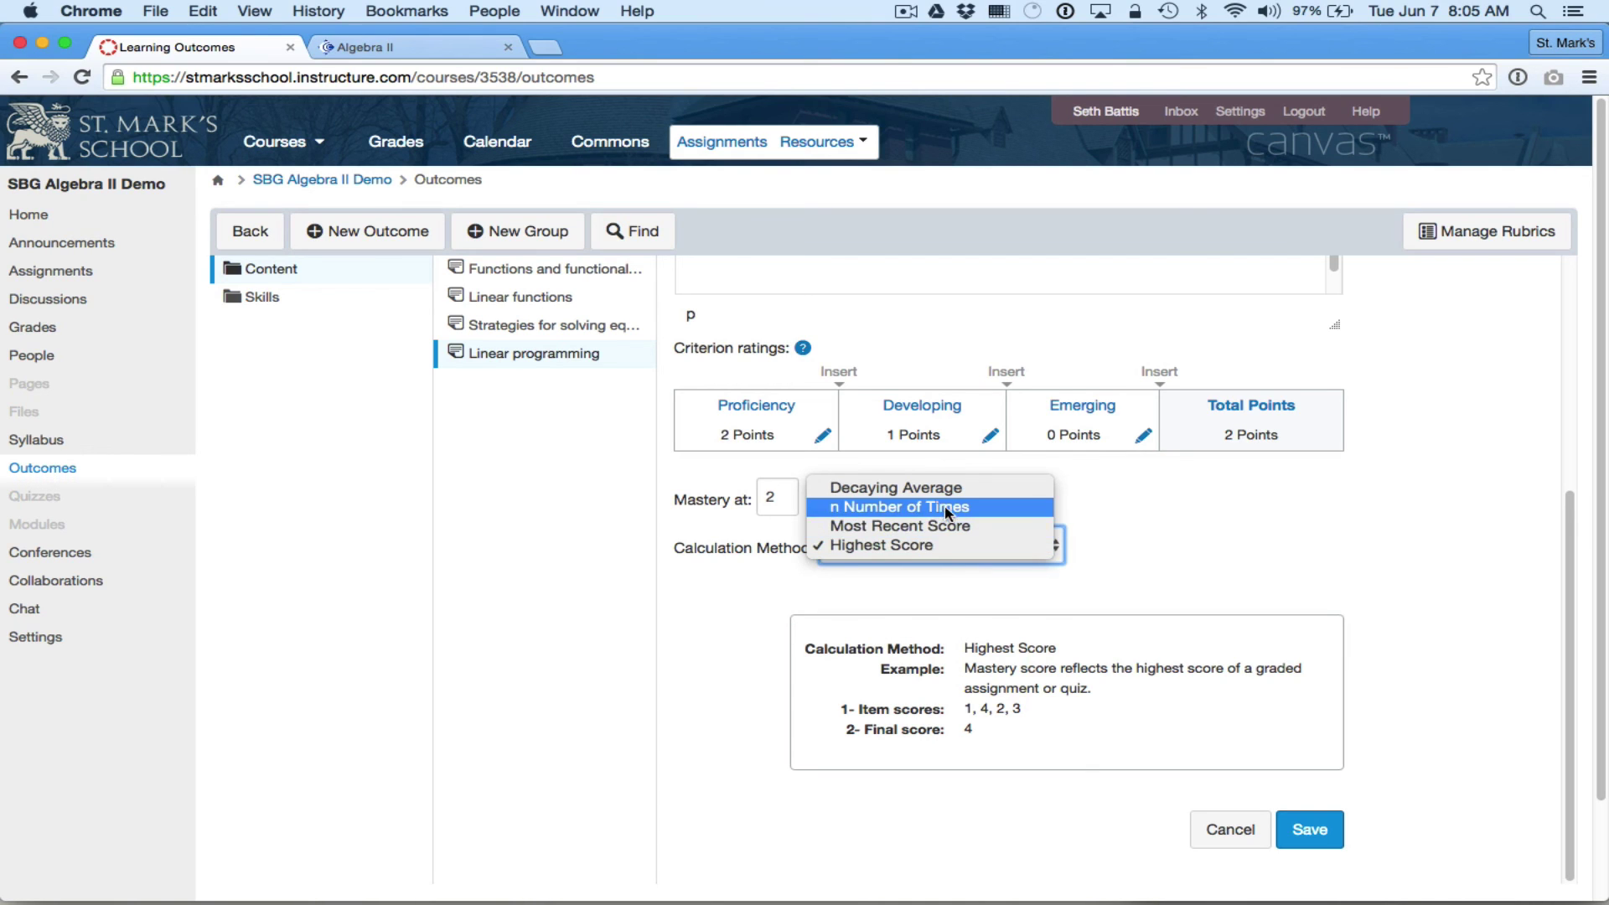
pyautogui.press('Escape')
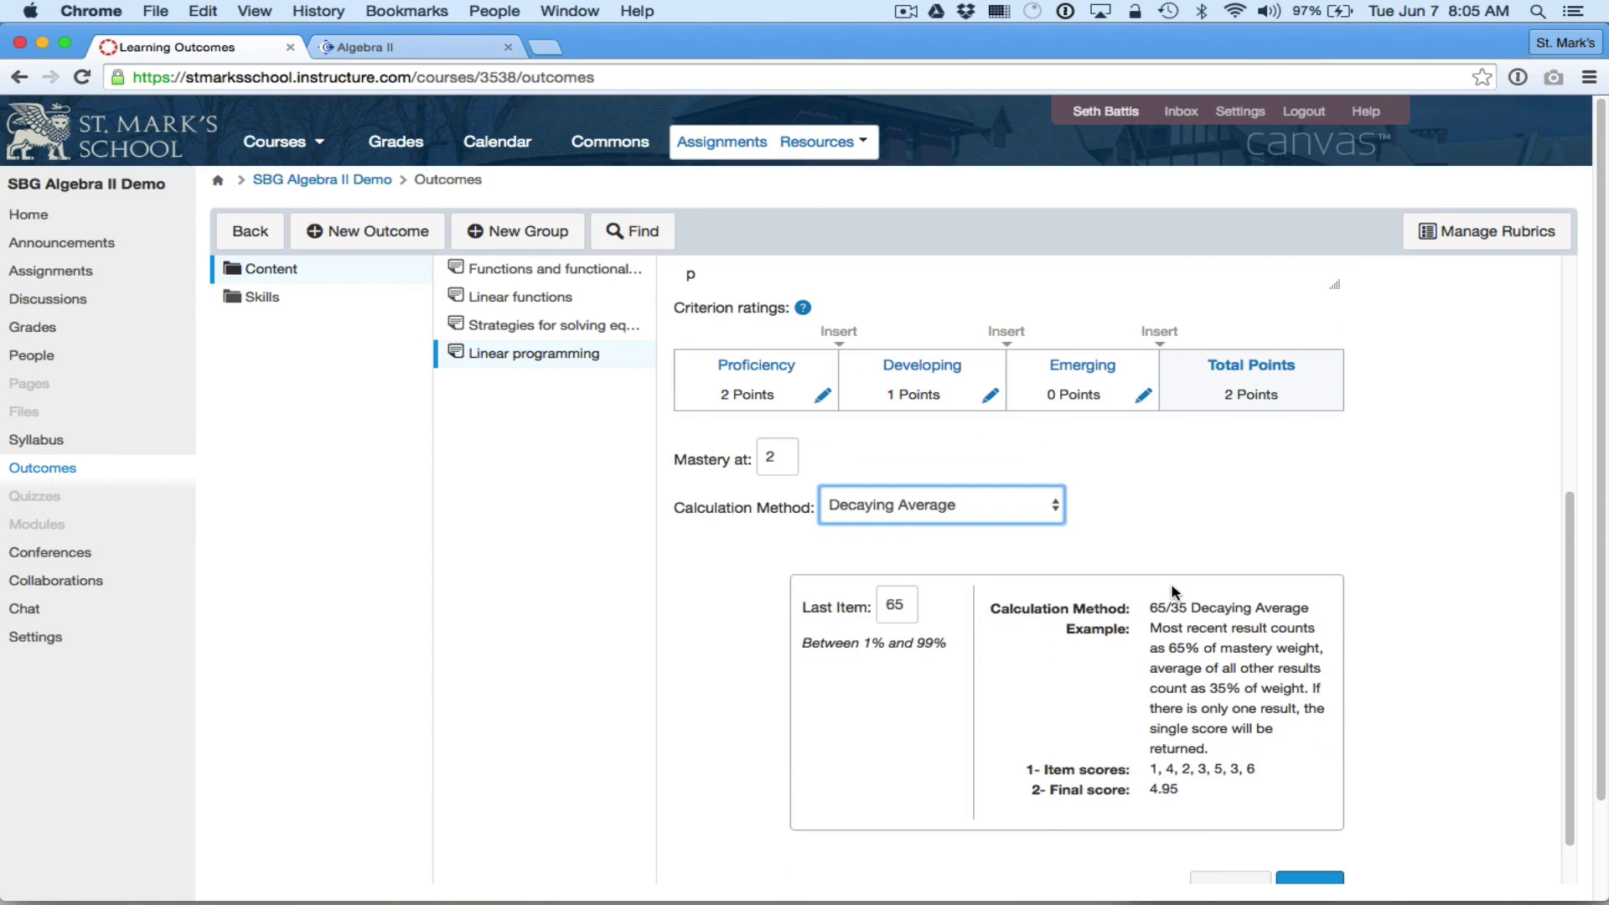
# - Set the mastery threshold to 1.75 points and save the Linear programming outcome
pyautogui.scroll(-1, 1171, 592)
pyautogui.doubleClick(772, 459)
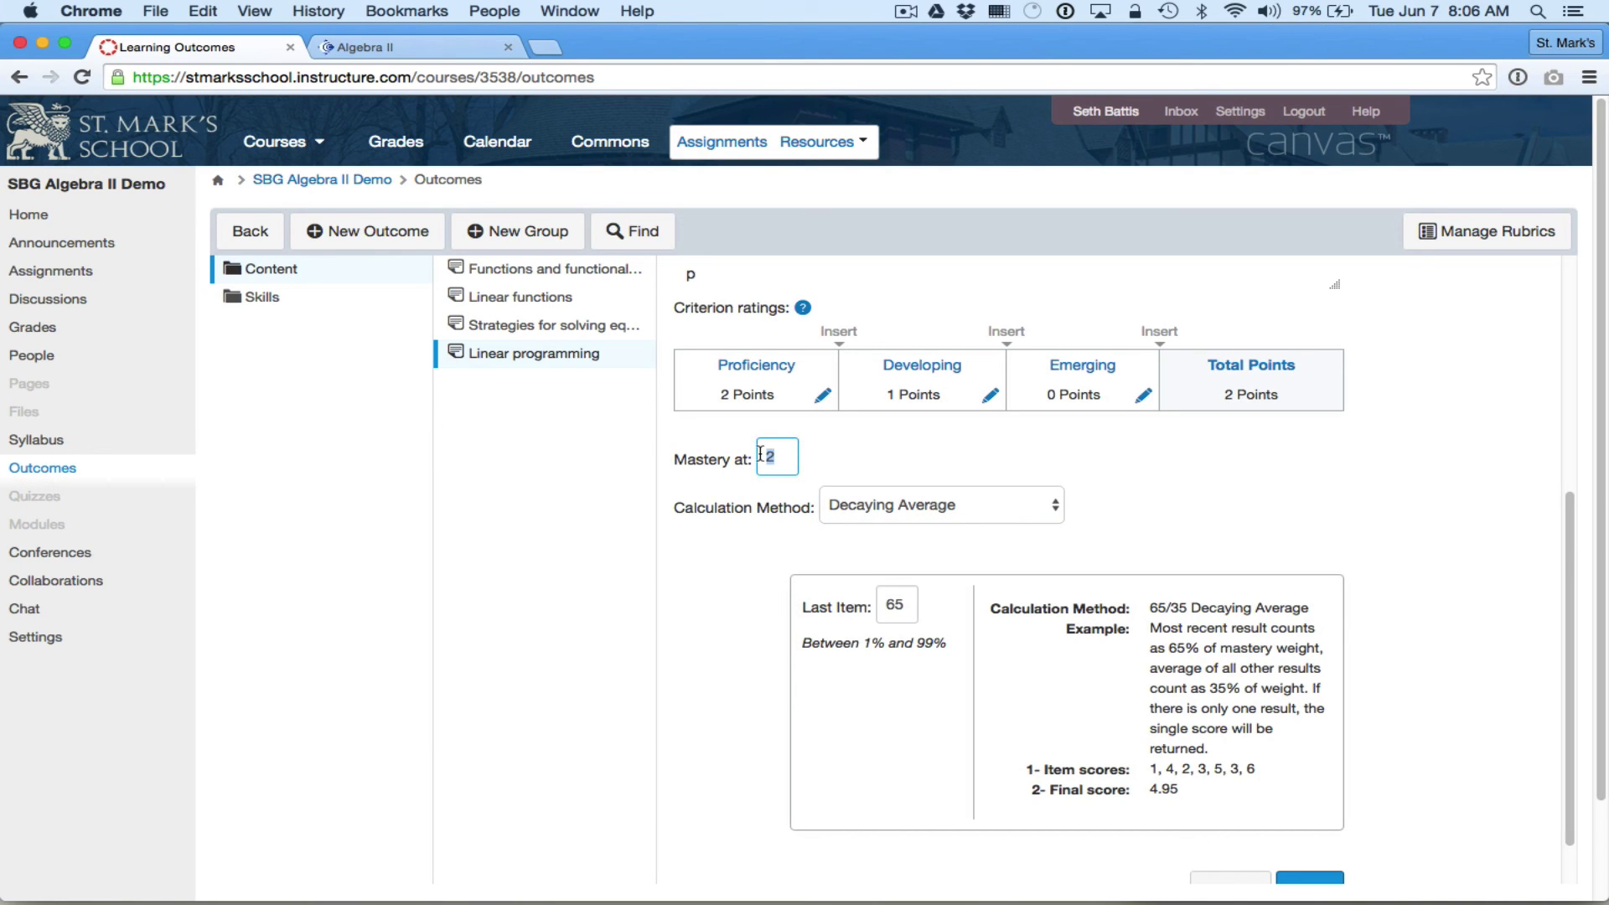
pyautogui.write('.75')
pyautogui.press('Home')
pyautogui.write('1')
pyautogui.click(1009, 454)
pyautogui.scroll(-1, 1282, 663)
pyautogui.click(1313, 848)
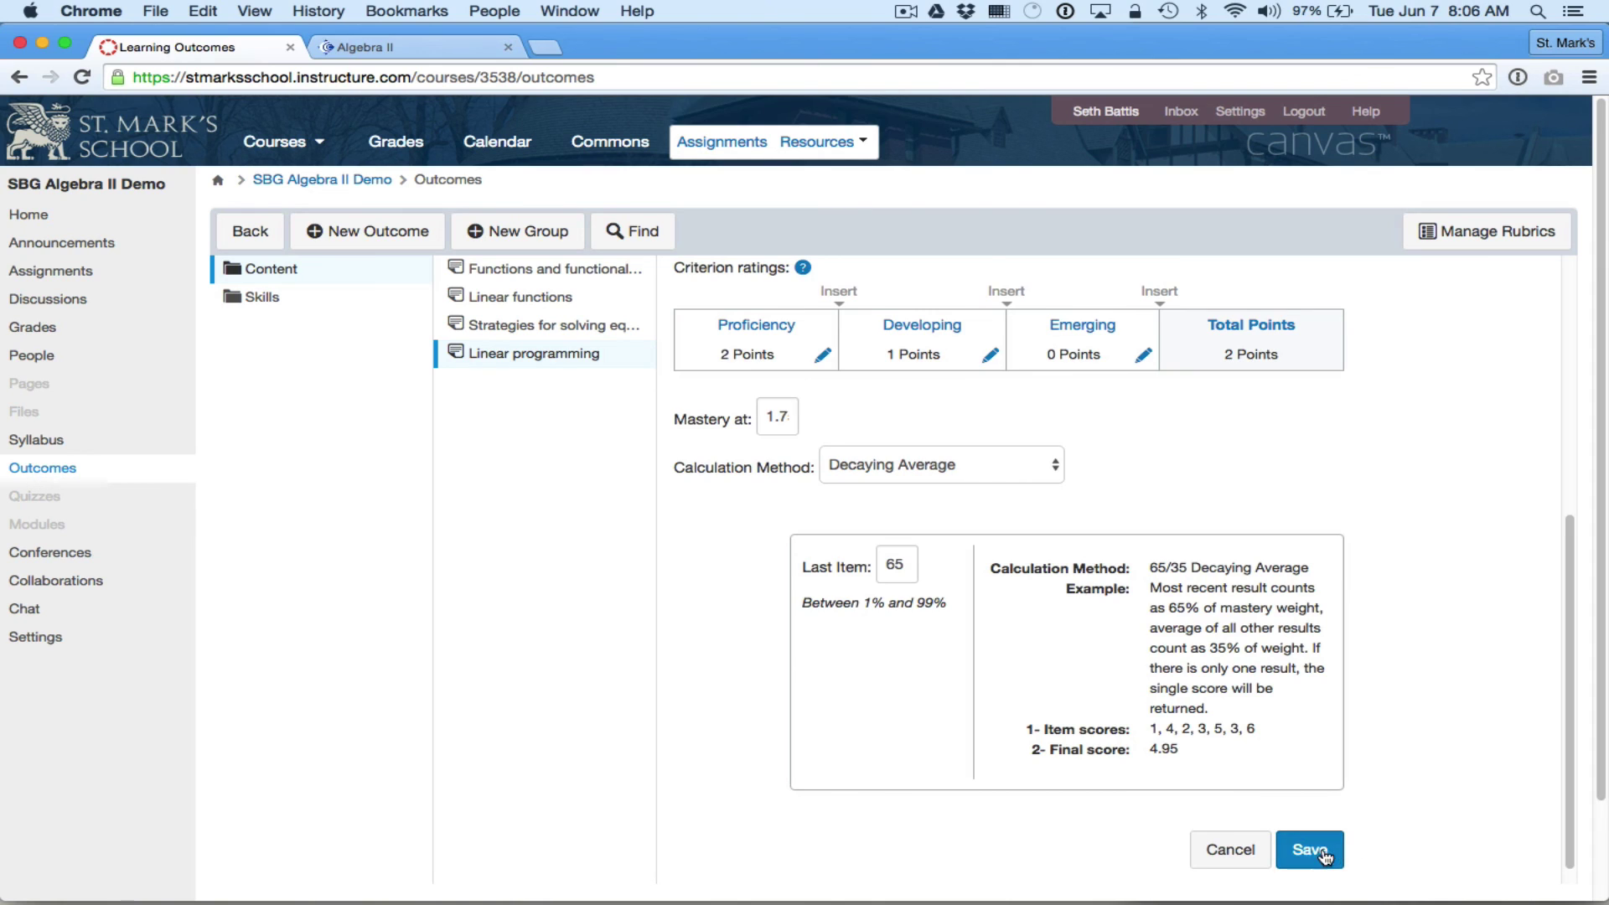